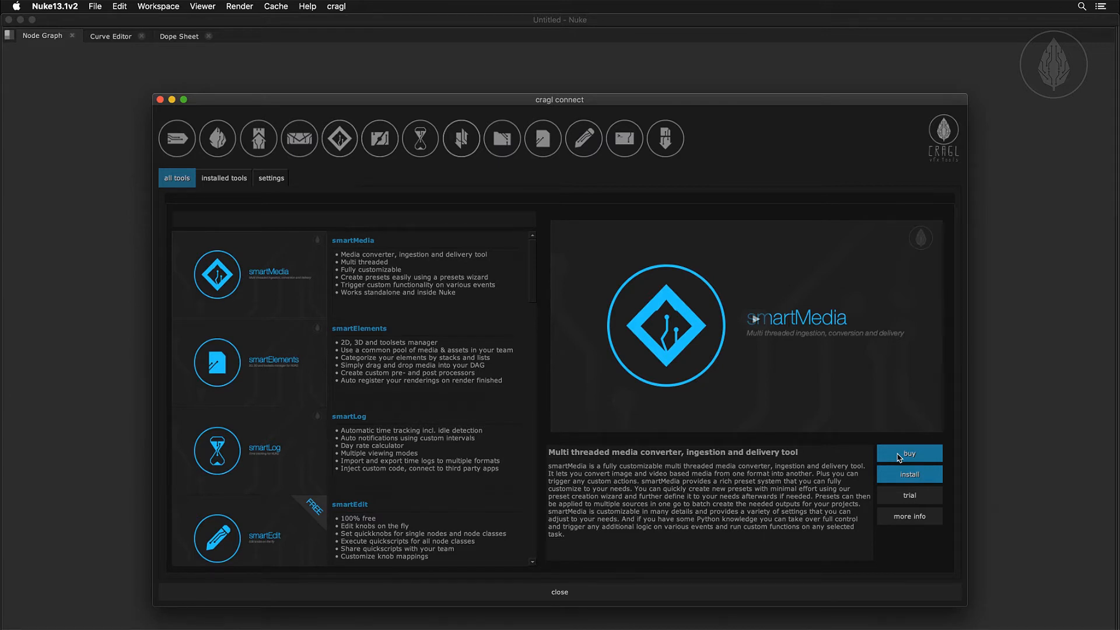
- Install smartMedia from cragl connect by authenticating with the install code and activating it
click(893, 477)
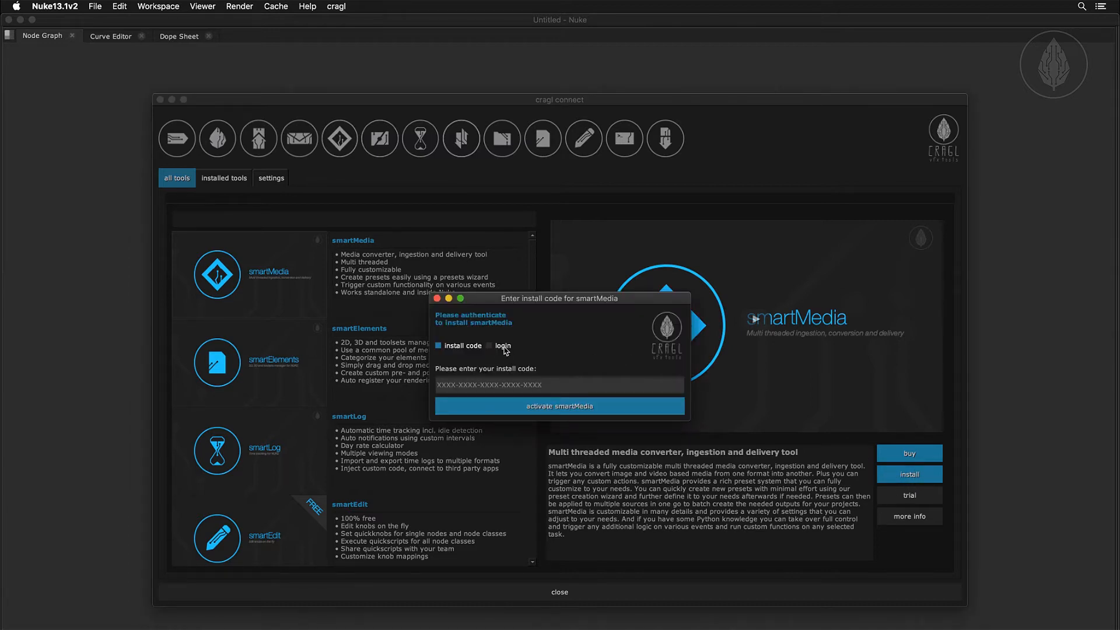
click(502, 347)
click(464, 349)
click(491, 382)
key(super+v)
click(511, 406)
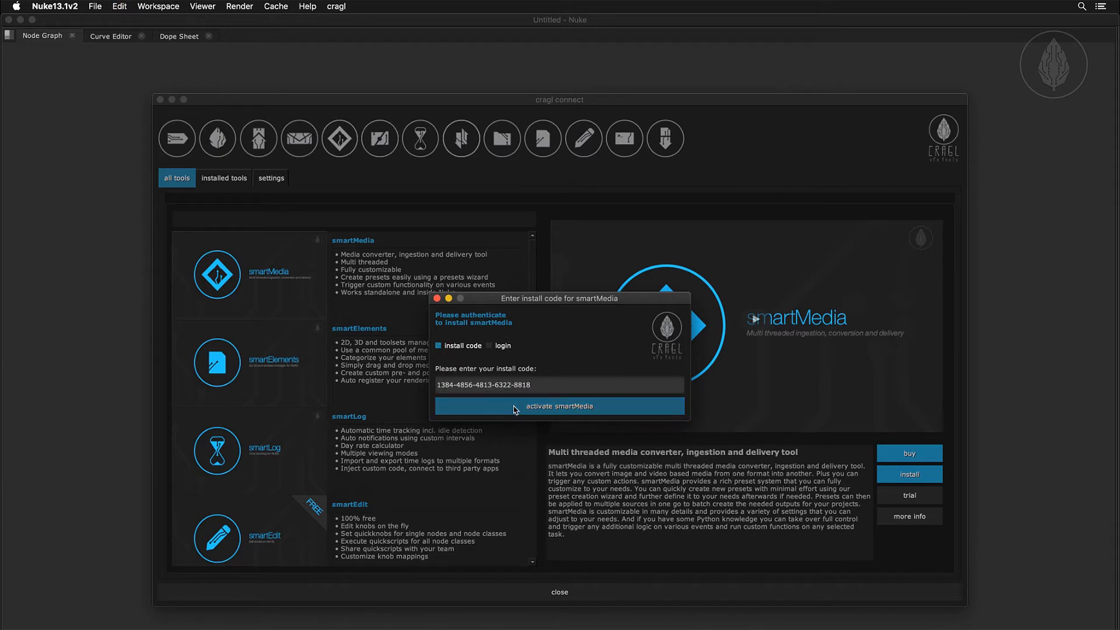
click(415, 438)
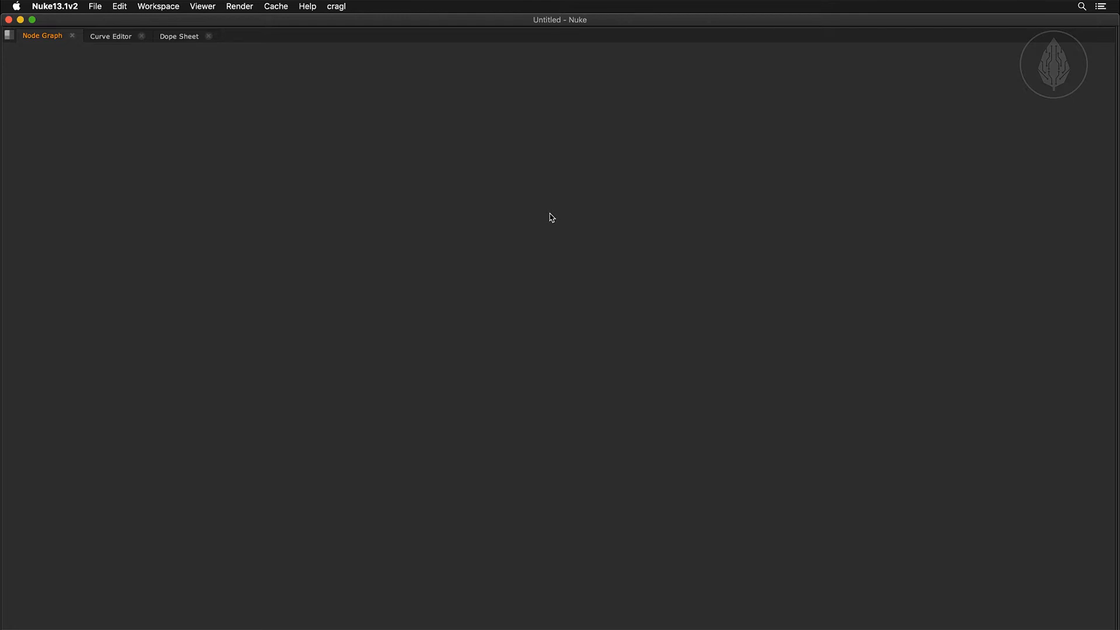
- Look up the smartMedia entry among the installed cragl tools in Nuke
click(337, 6)
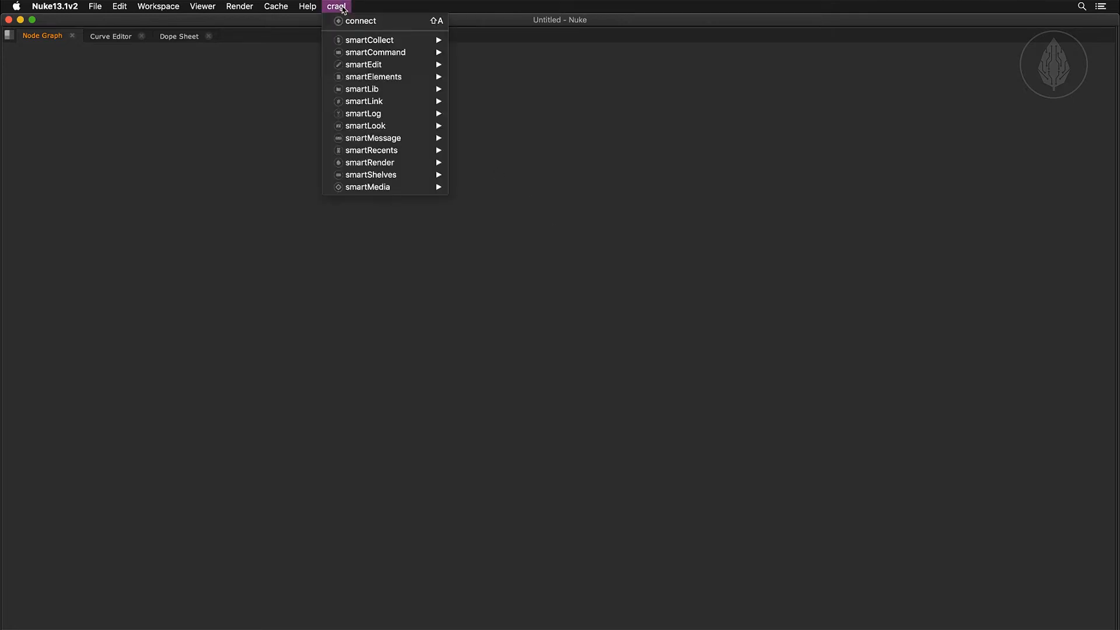
mouse_move(378, 191)
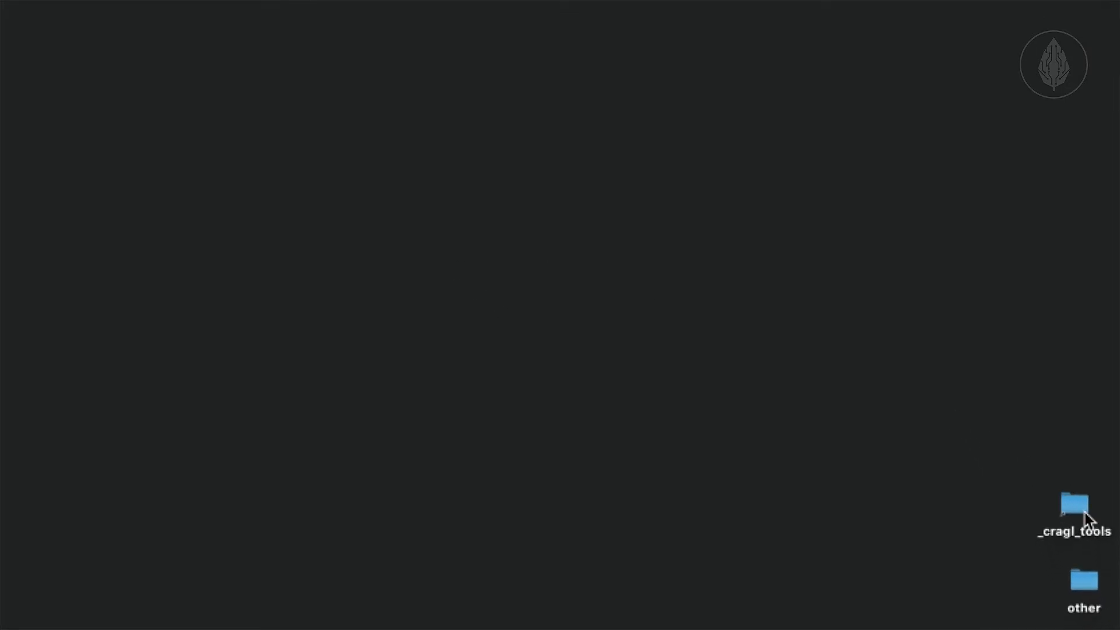
- Switch to Finder and launch the macOS standalone from the cp37 standalone folder of smartMedia_v0.1.0 inside _cragl_tools
click(1084, 527)
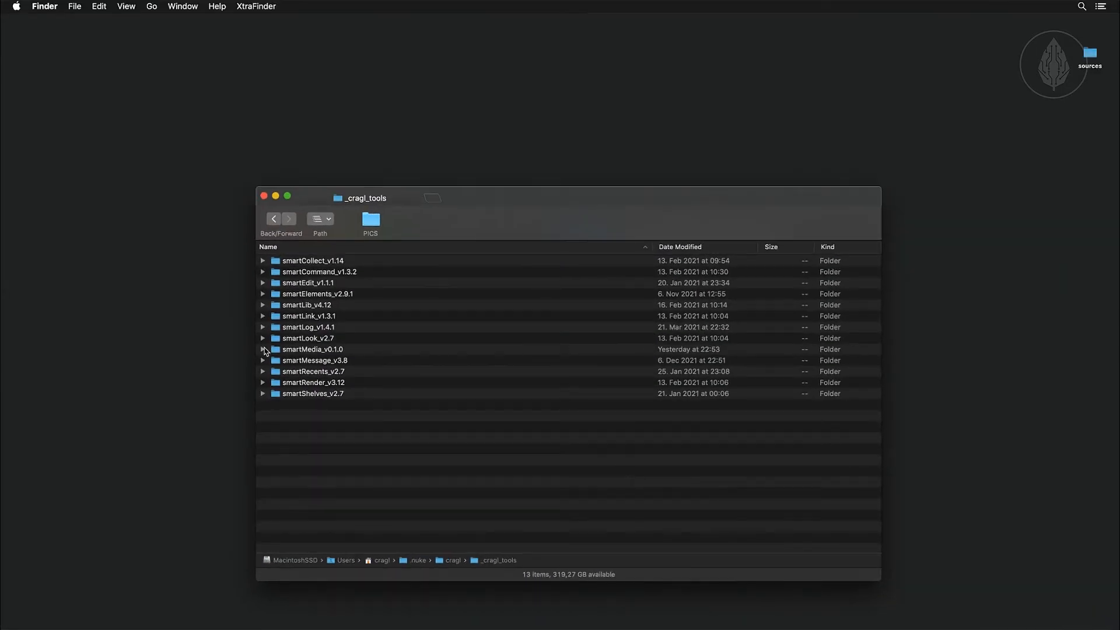
click(263, 349)
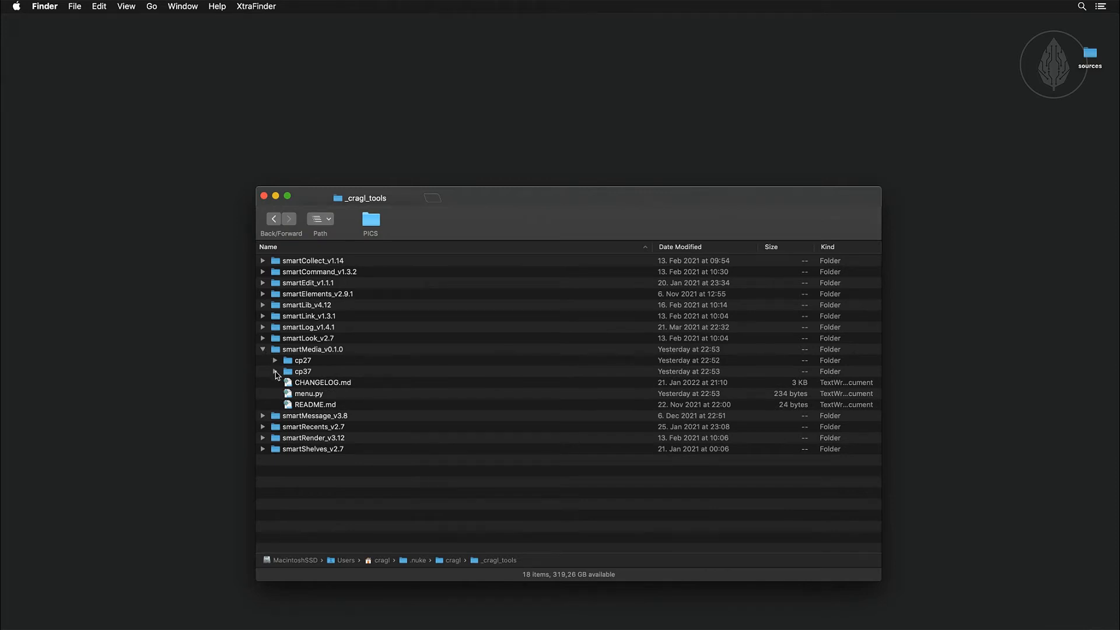
click(275, 371)
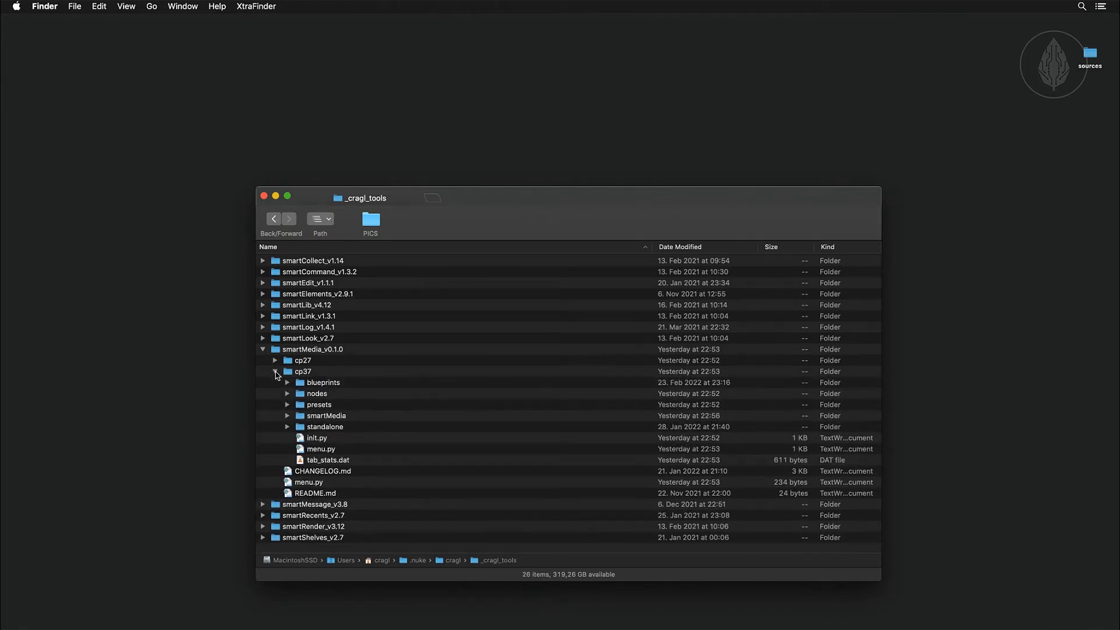
click(287, 427)
double_click(324, 449)
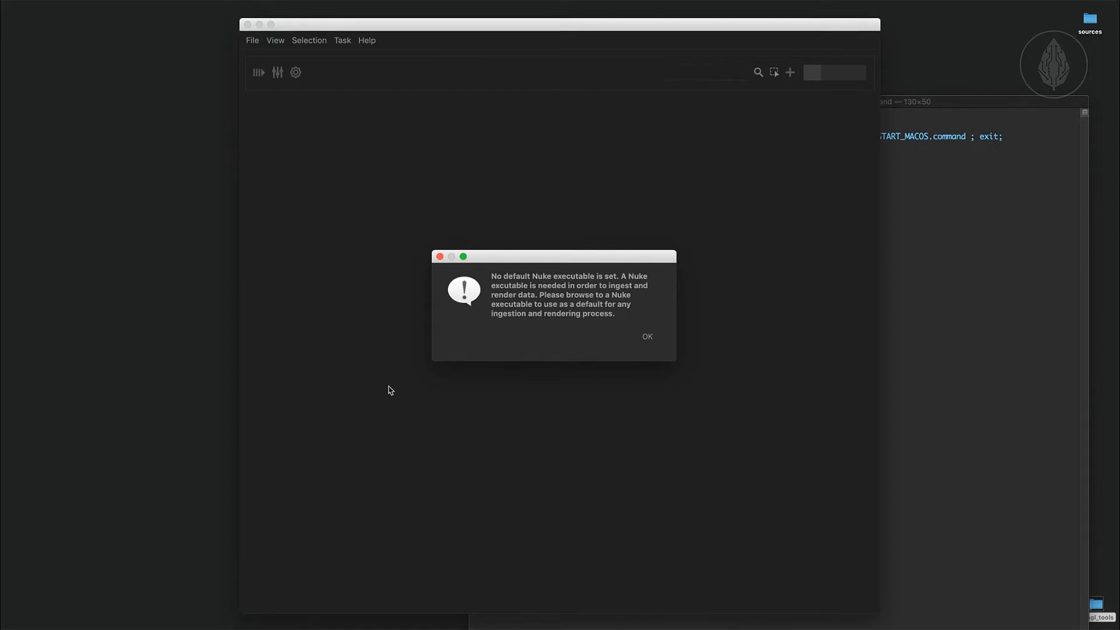
- Choose Nuke13.1v2.app in /Applications/Nuke13.1v2 as the default Nuke executable
click(646, 336)
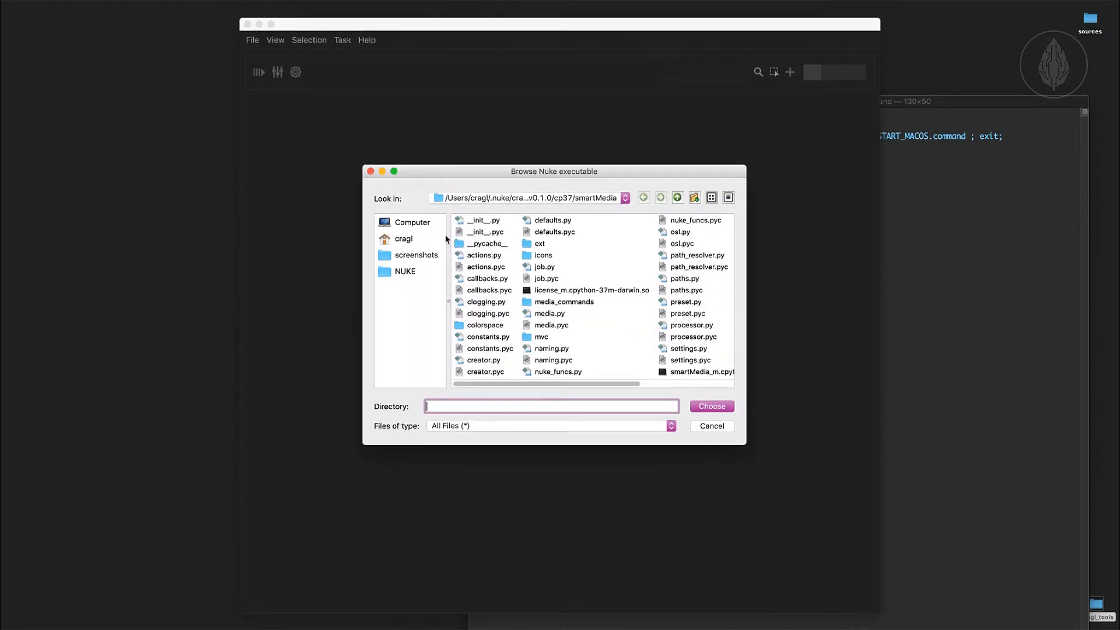
click(419, 222)
double_click(460, 221)
double_click(487, 231)
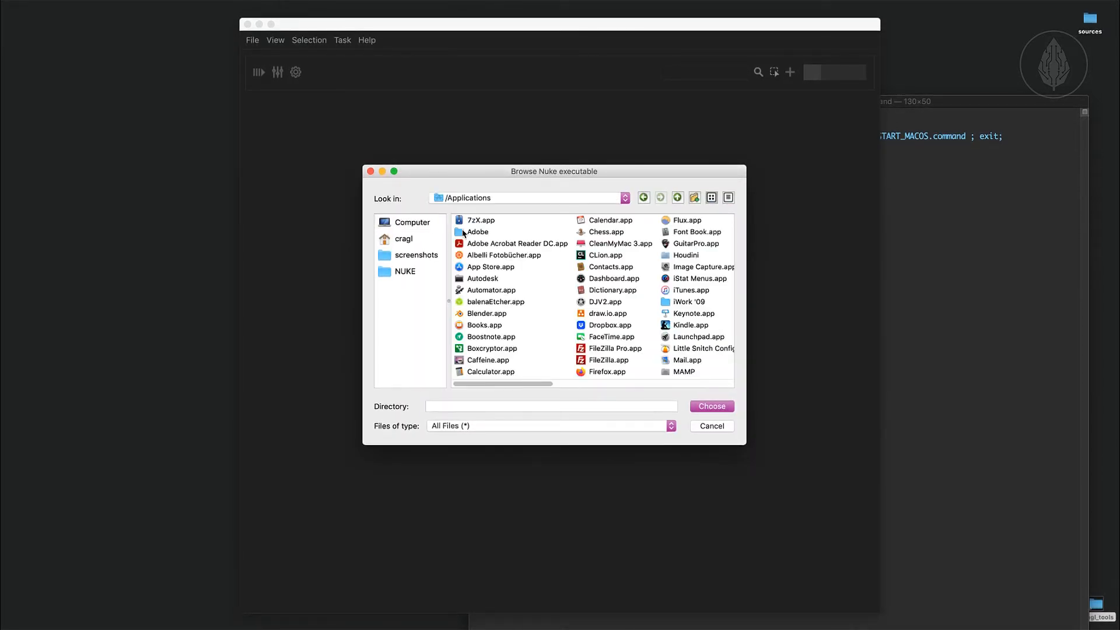
drag(545, 384, 590, 386)
click(583, 280)
double_click(584, 279)
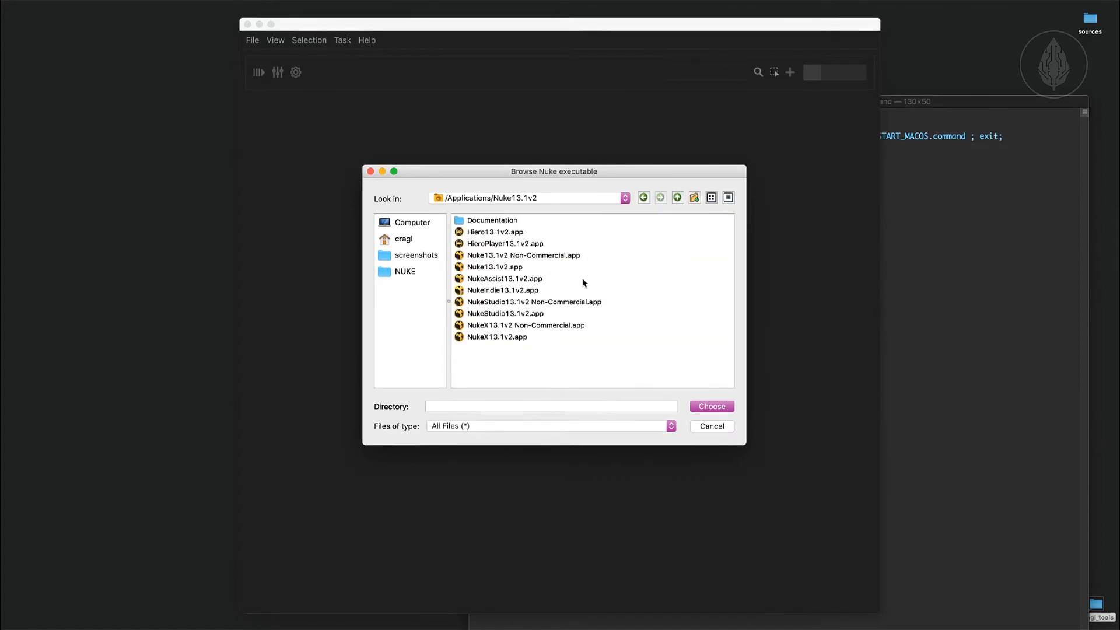
double_click(514, 270)
click(704, 405)
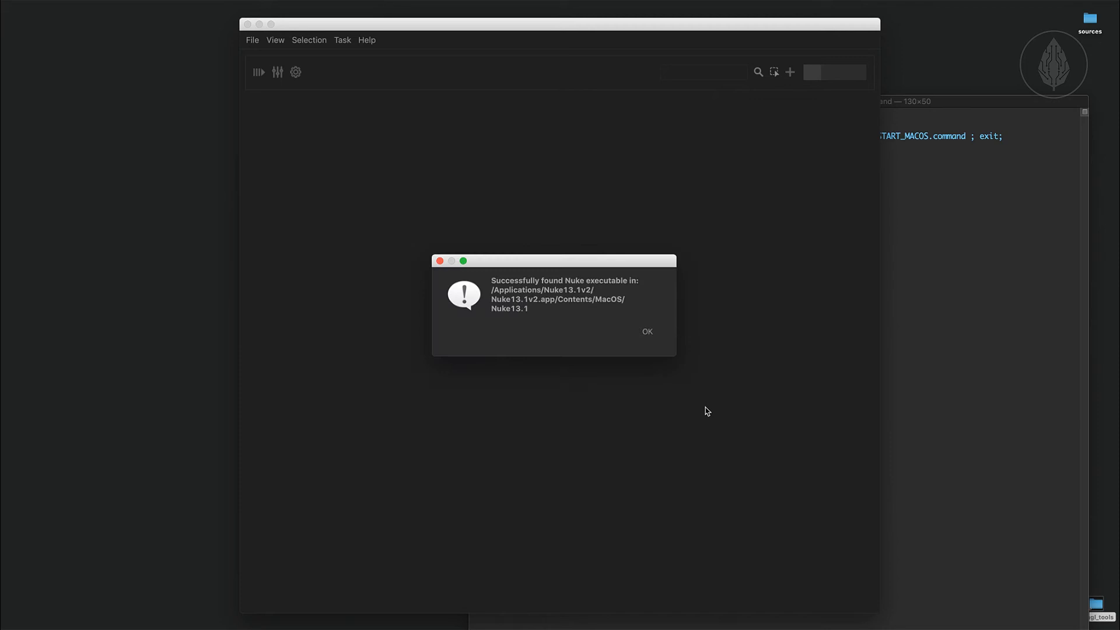
click(648, 334)
- Bring the smartMedia window forward and add the desktop's sources folder to it as media
click(904, 240)
click(488, 101)
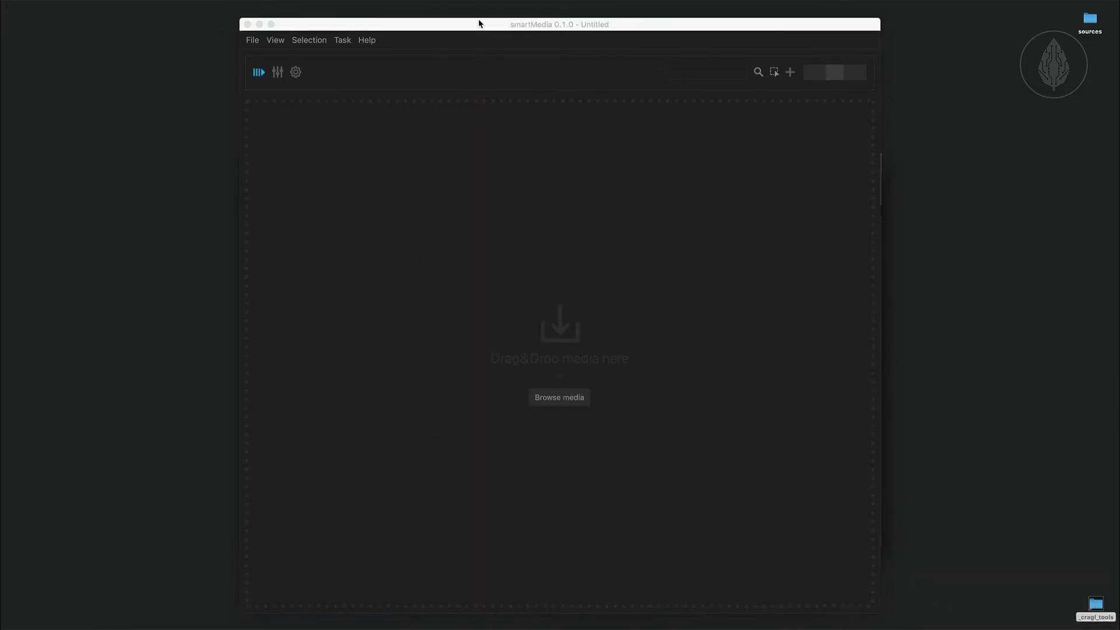
drag(479, 23, 487, 23)
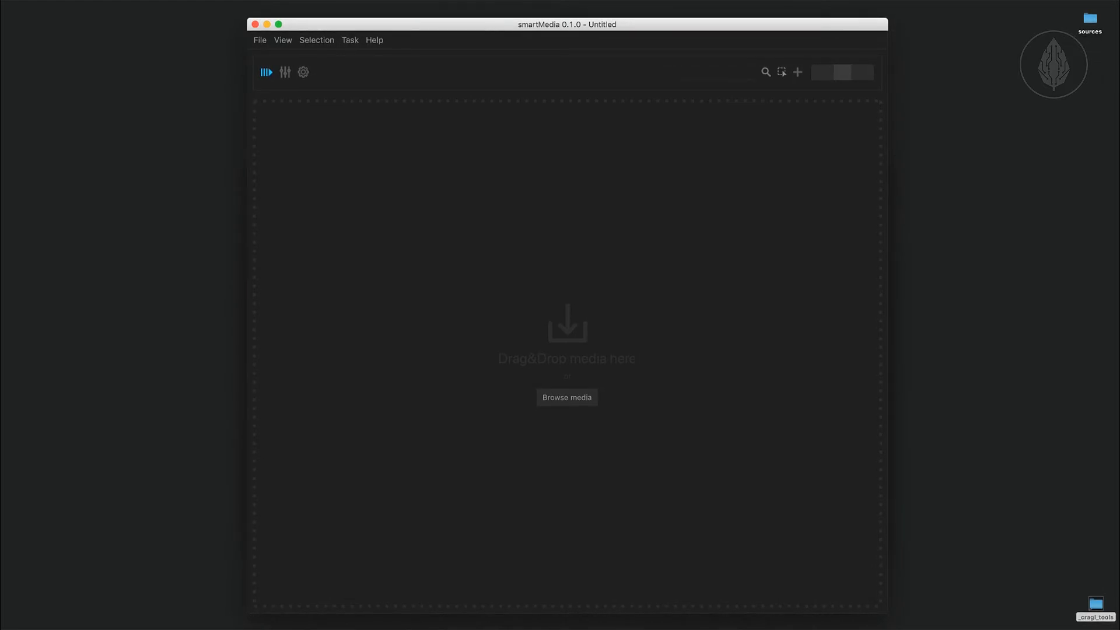
drag(1089, 19, 624, 178)
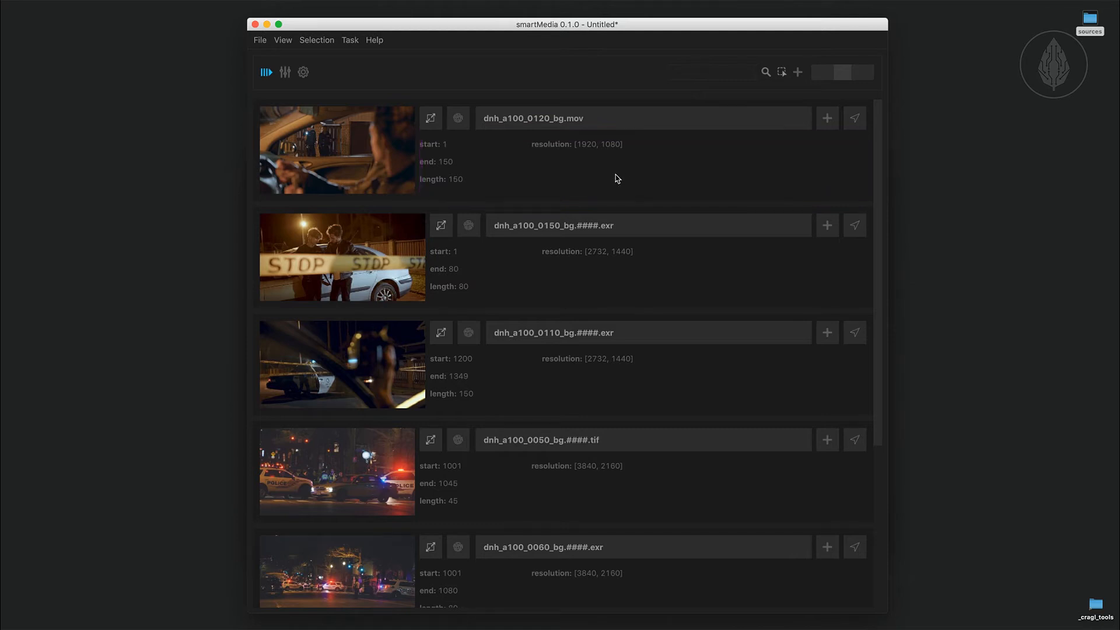
- Inspect the source metadata of dnh_a100_0120_bg.mov, close it, and make the job thumbnails slightly larger
key(alt+i)
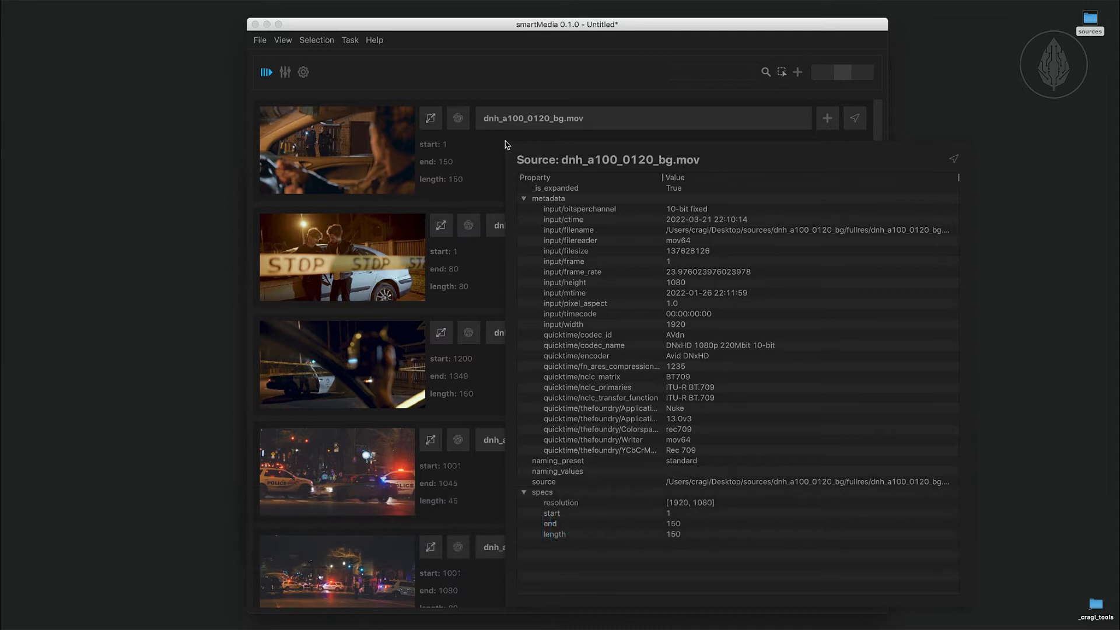
click(506, 145)
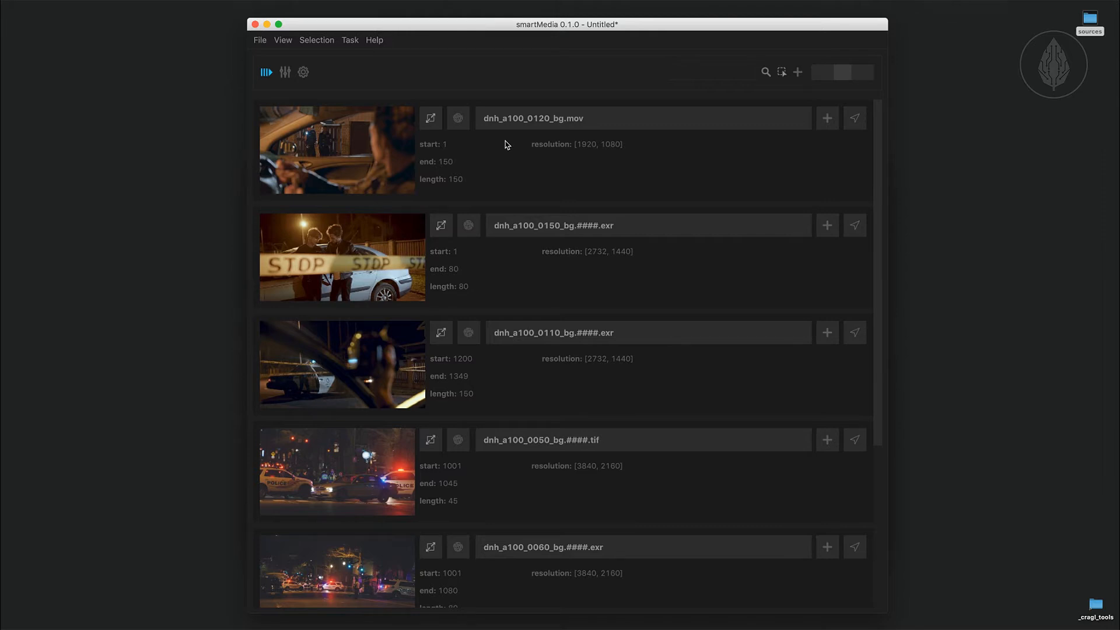
mouse_move(846, 77)
mouse_down()
mouse_move(862, 75)
mouse_move(828, 79)
mouse_up()
drag(812, 78, 844, 75)
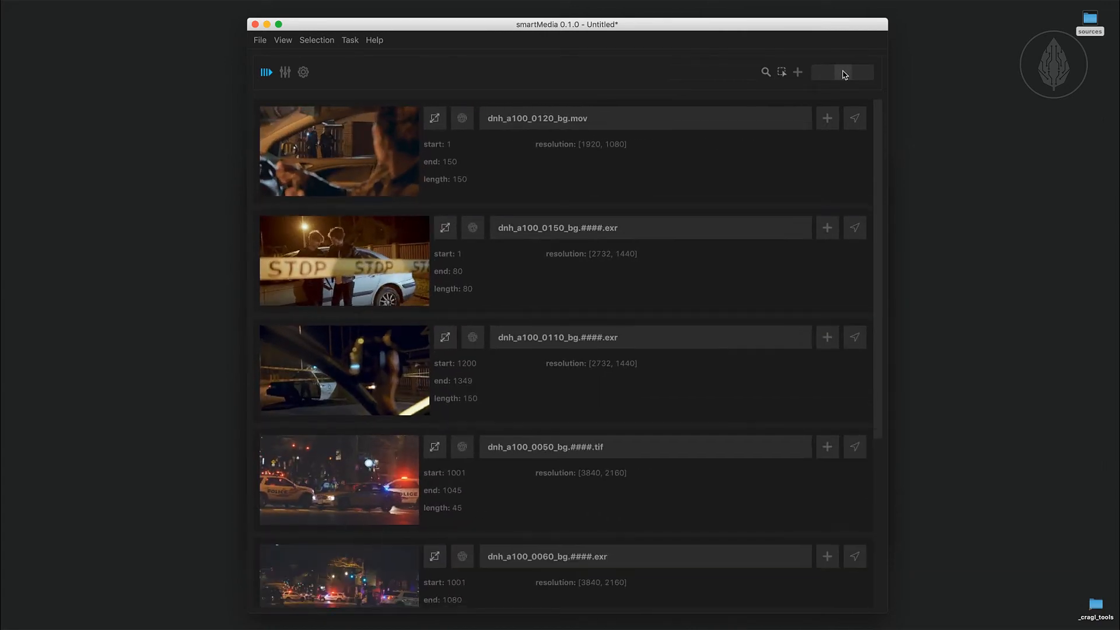
- Contract the dnh_a100_0120, dnh_a100_0150 and dnh_a100_0110 jobs one by one, briefly re-expanding dnh_a100_0120
click(533, 120)
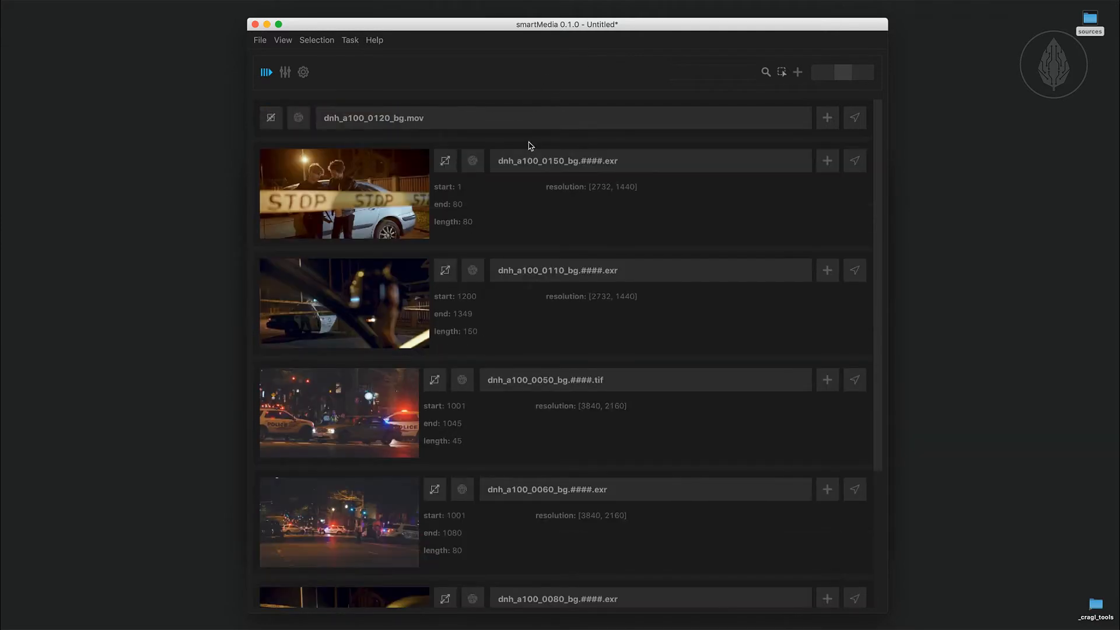
click(528, 162)
click(528, 203)
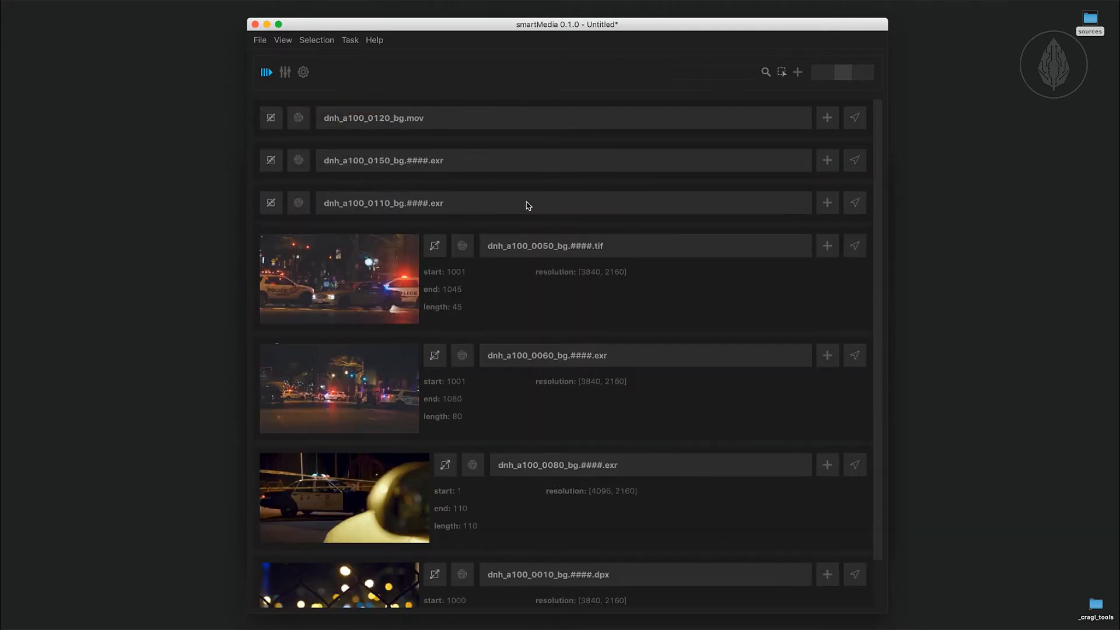
click(524, 168)
click(525, 168)
click(272, 122)
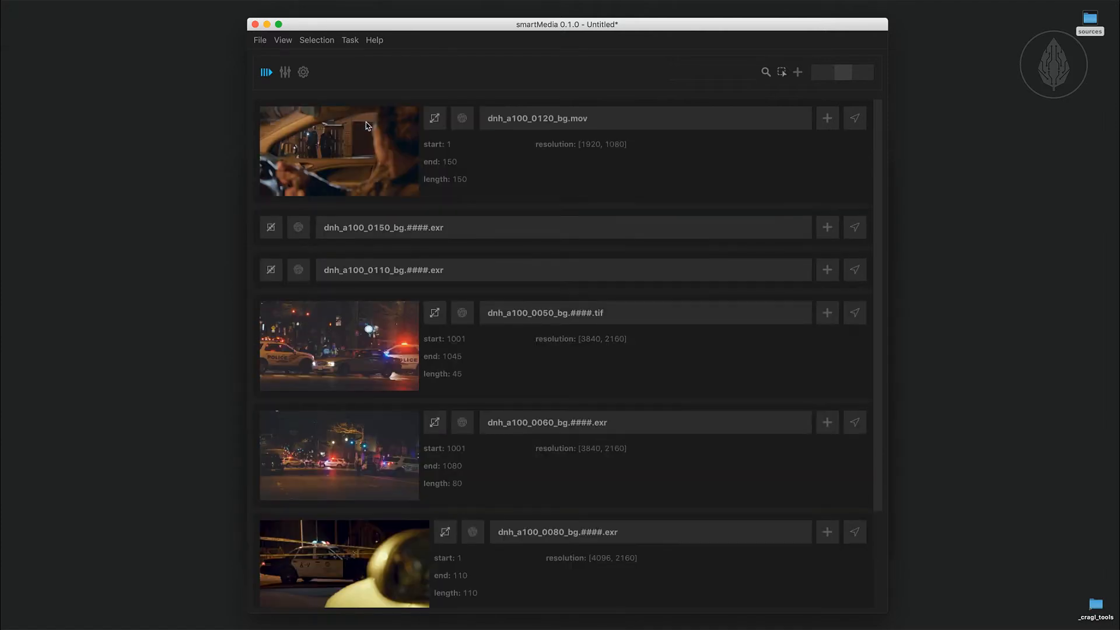
click(432, 121)
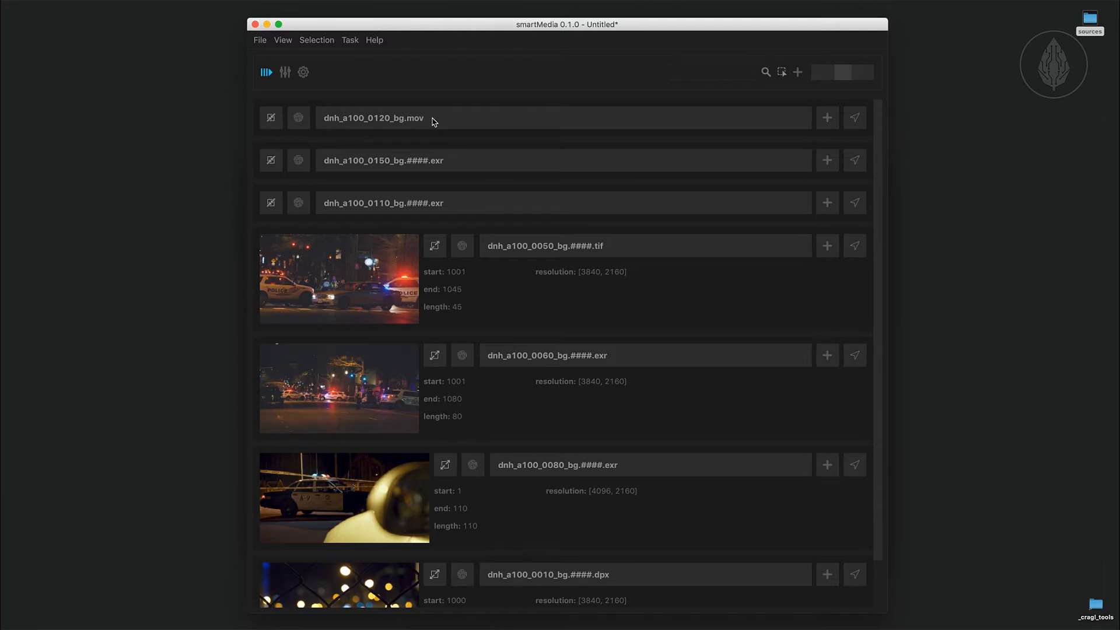
- Contract all jobs and expand only the dnh_a100_0120_bg.mov job
click(283, 40)
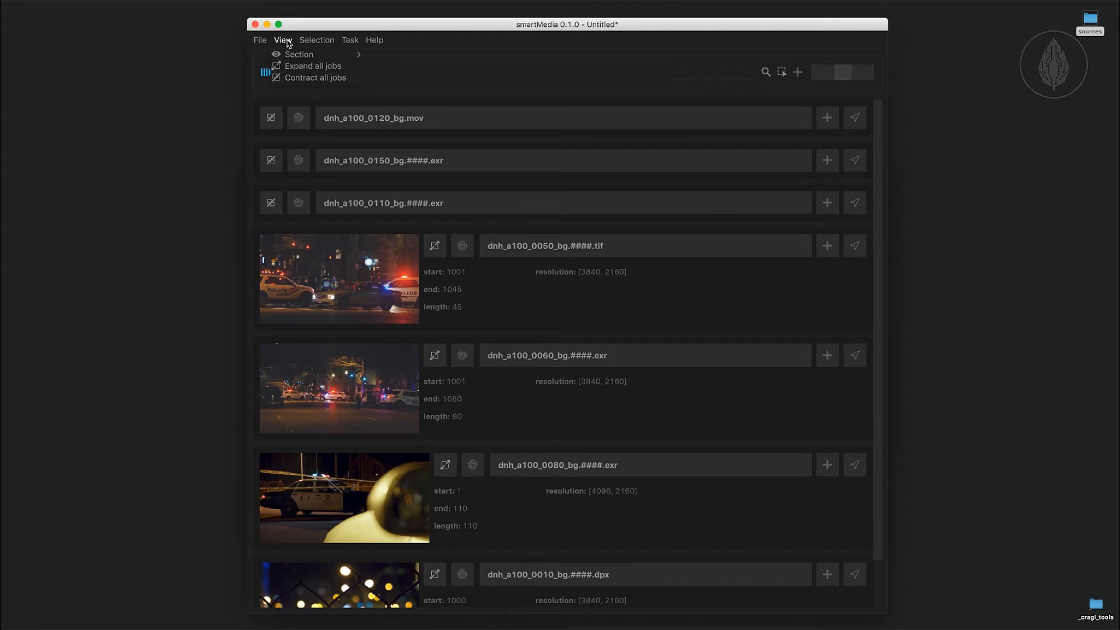
click(300, 80)
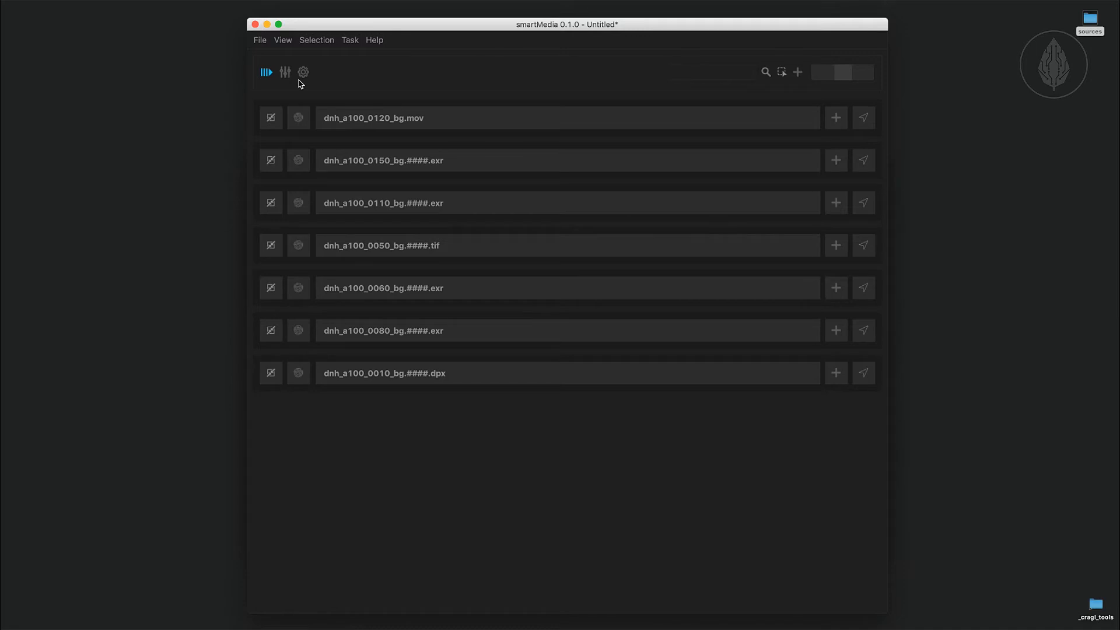
click(466, 118)
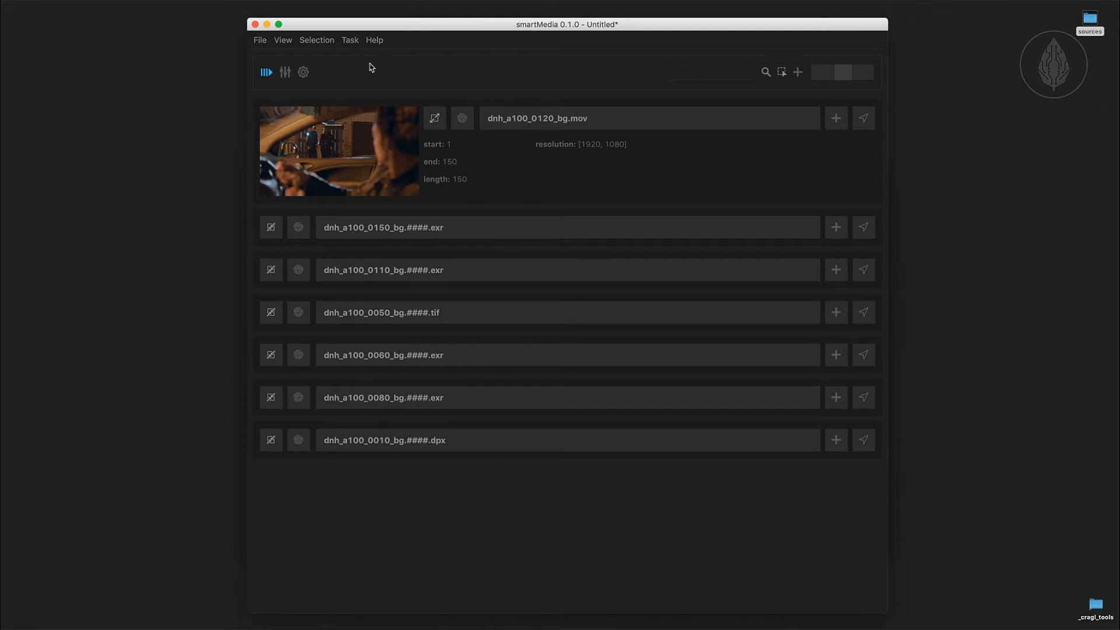
- Save the session as a media file named dnh_delivery on the Desktop
click(260, 40)
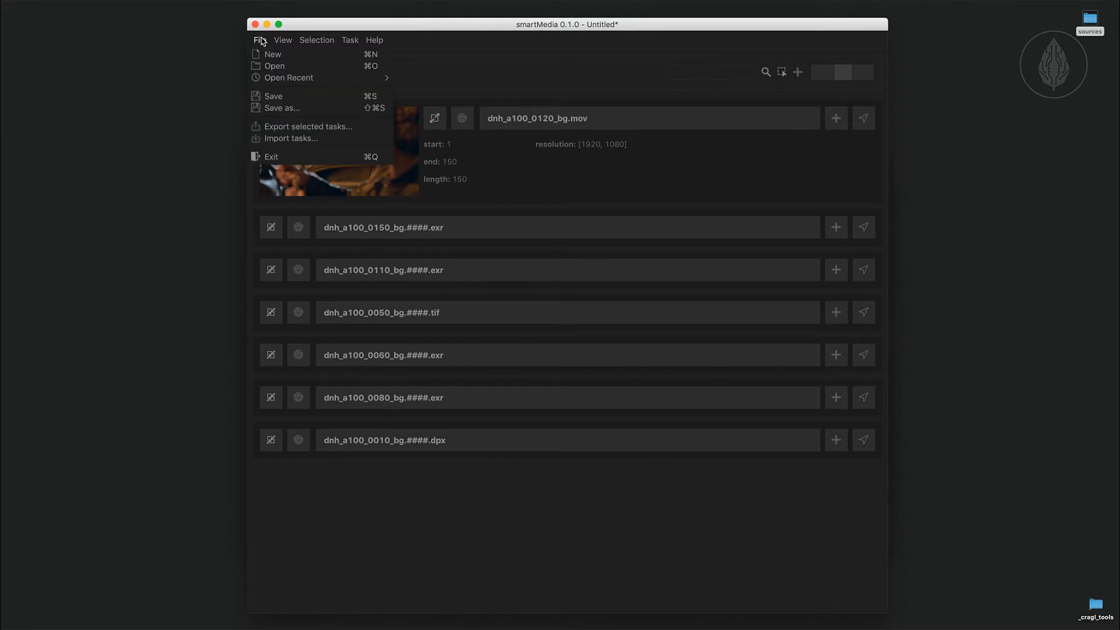
click(276, 109)
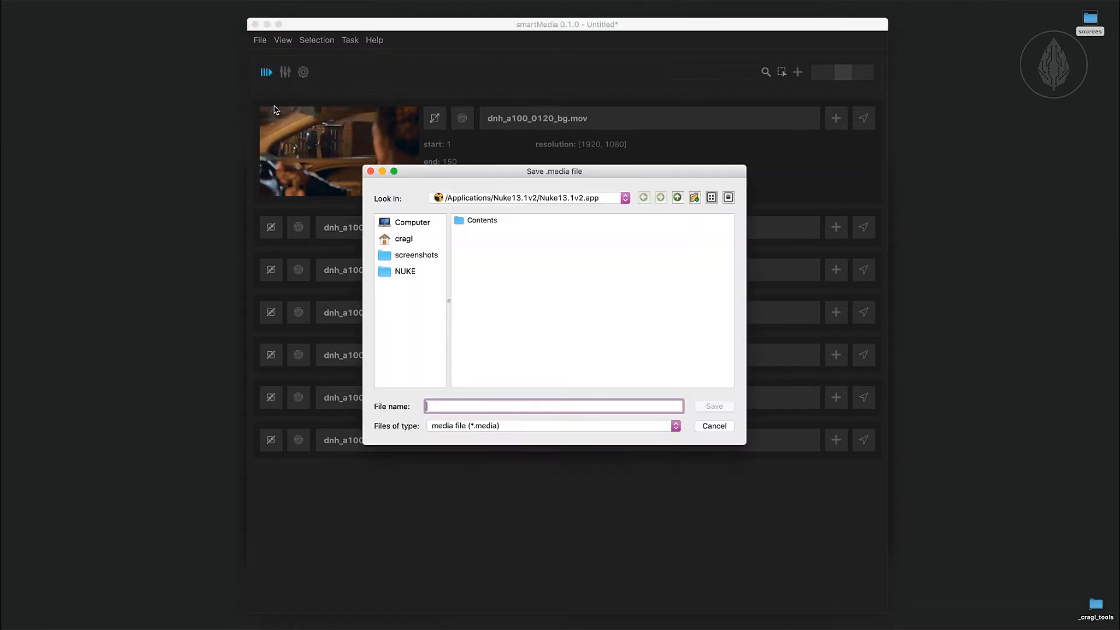
click(399, 240)
double_click(477, 371)
click(475, 406)
text(dnh_delivery)
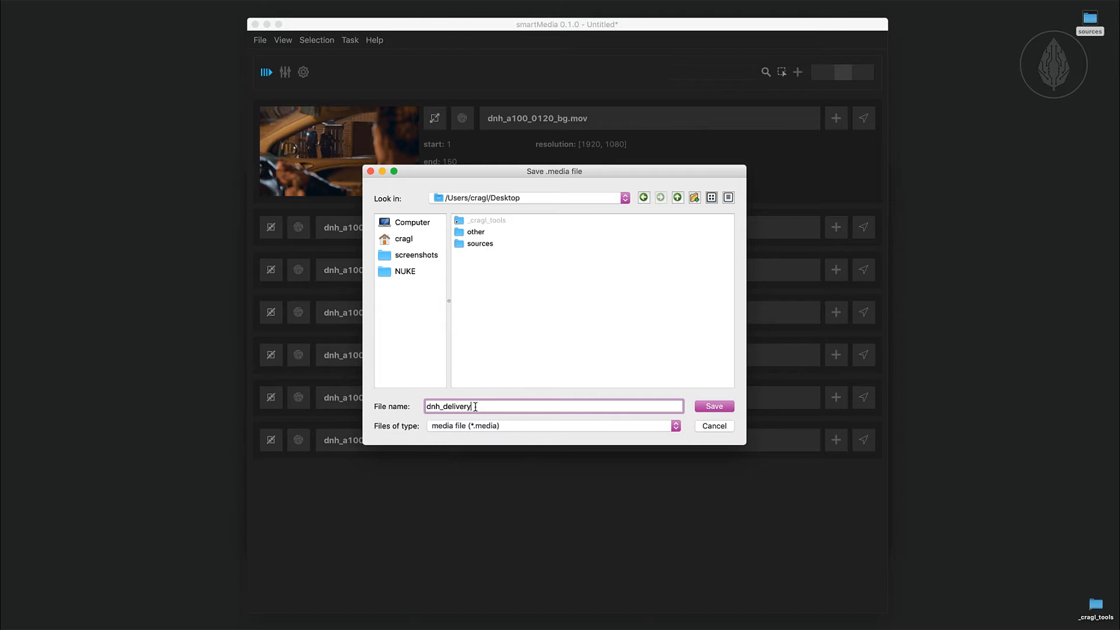
key(Return)
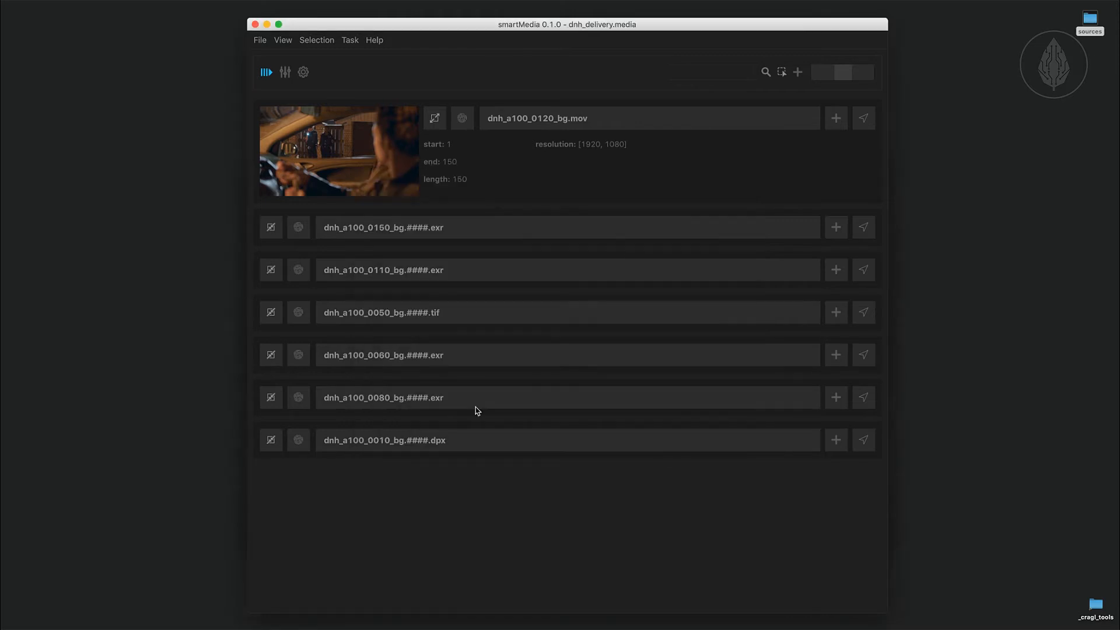
click(260, 40)
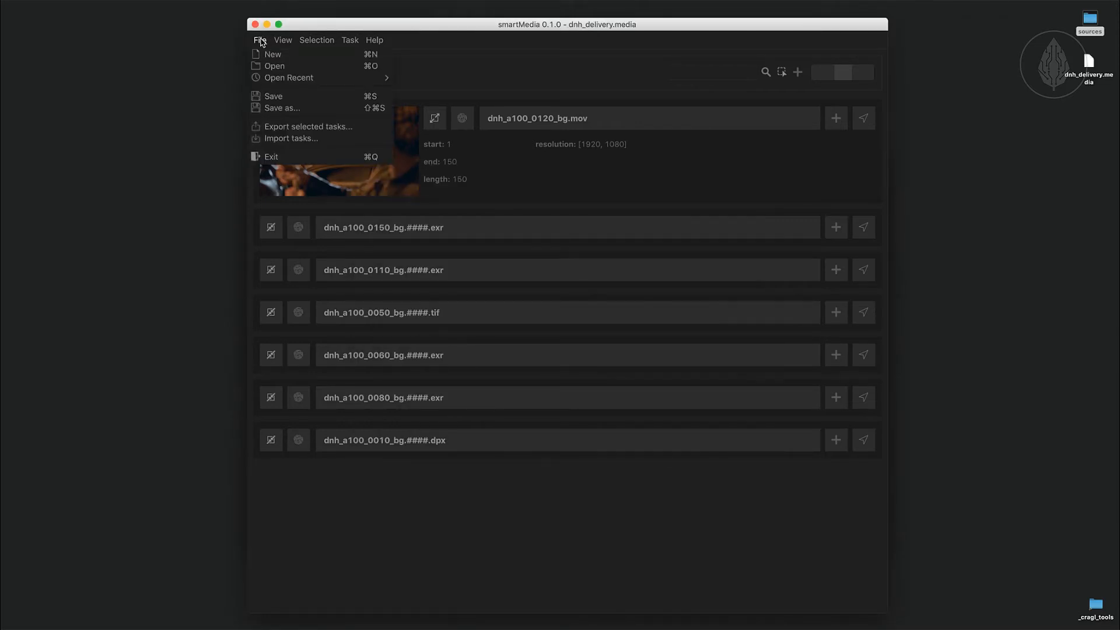
click(269, 67)
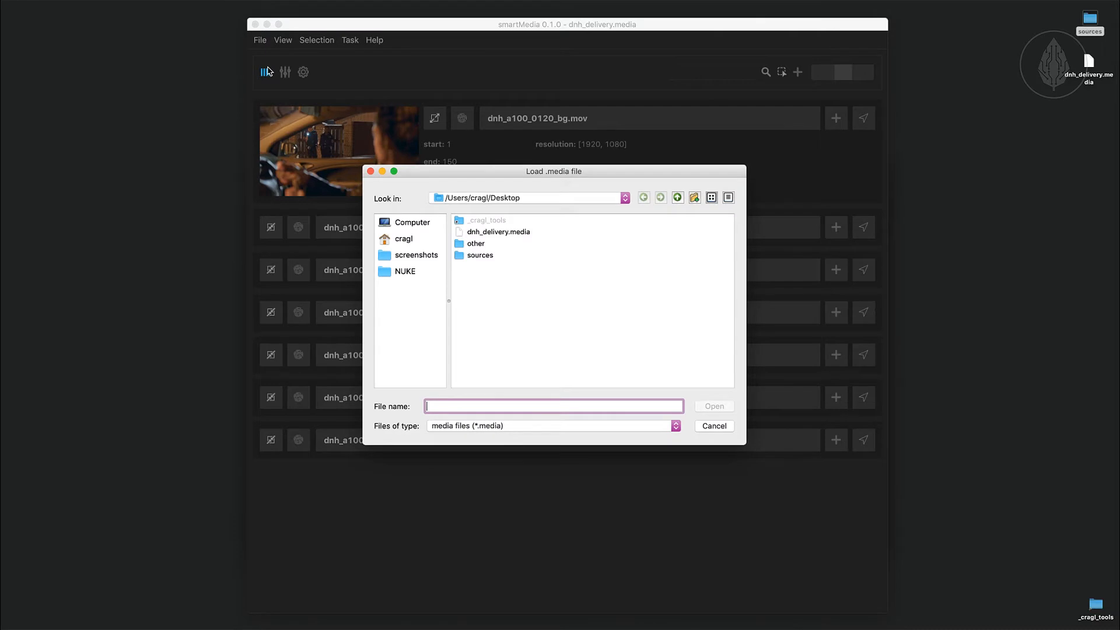
click(467, 232)
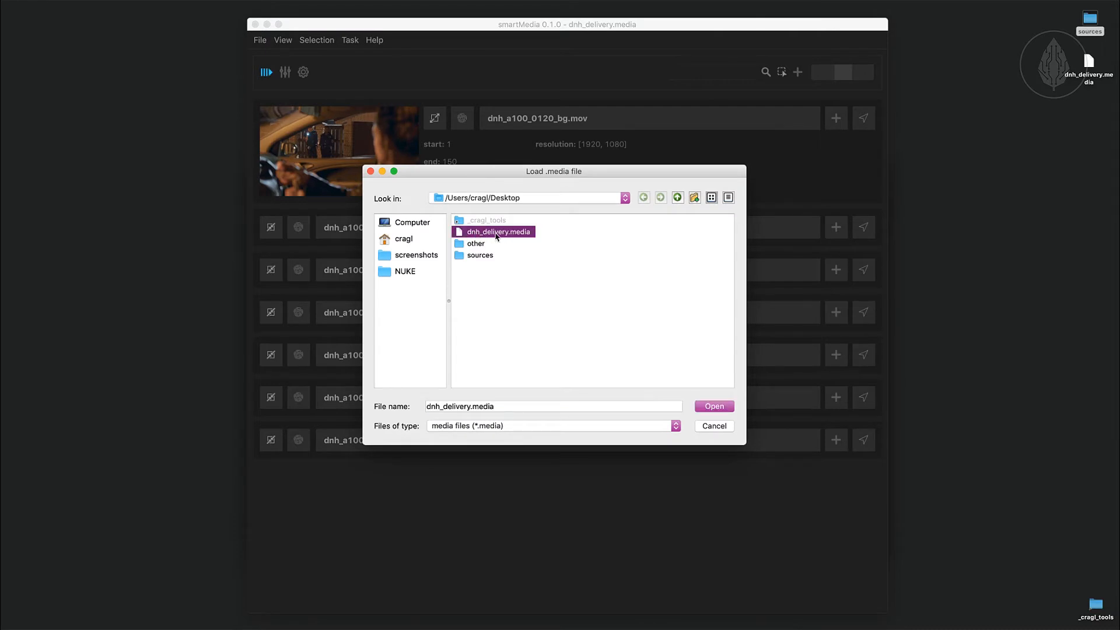
click(714, 425)
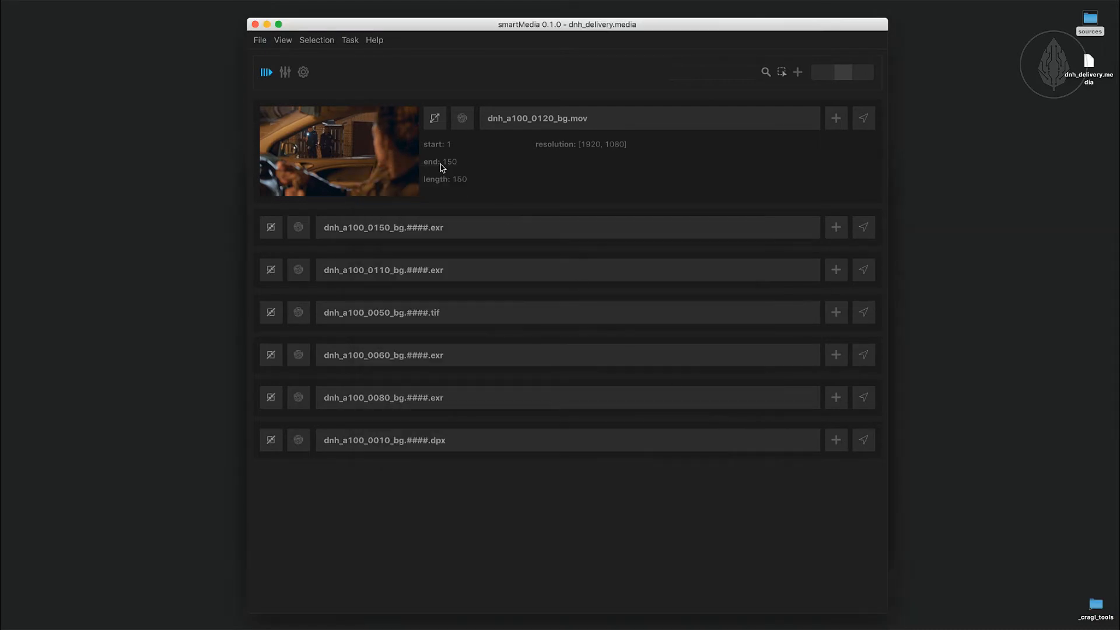
- Reopen the saved dnh_delivery.media session from the recent files, and load it again from its file on the Desktop
click(259, 39)
mouse_move(273, 80)
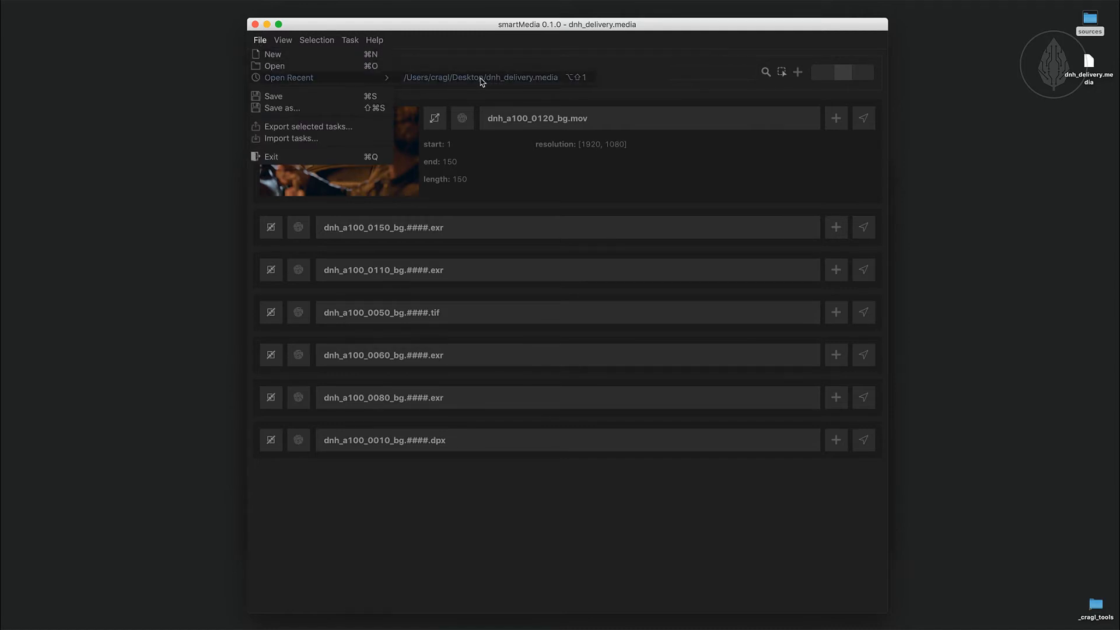
click(482, 79)
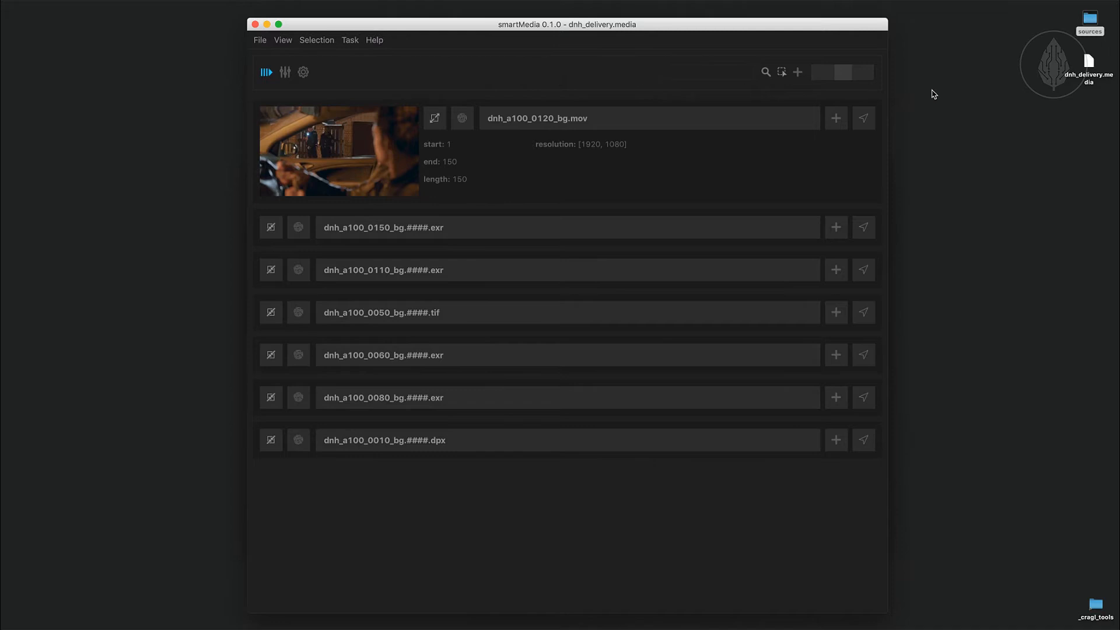
drag(1088, 63, 867, 36)
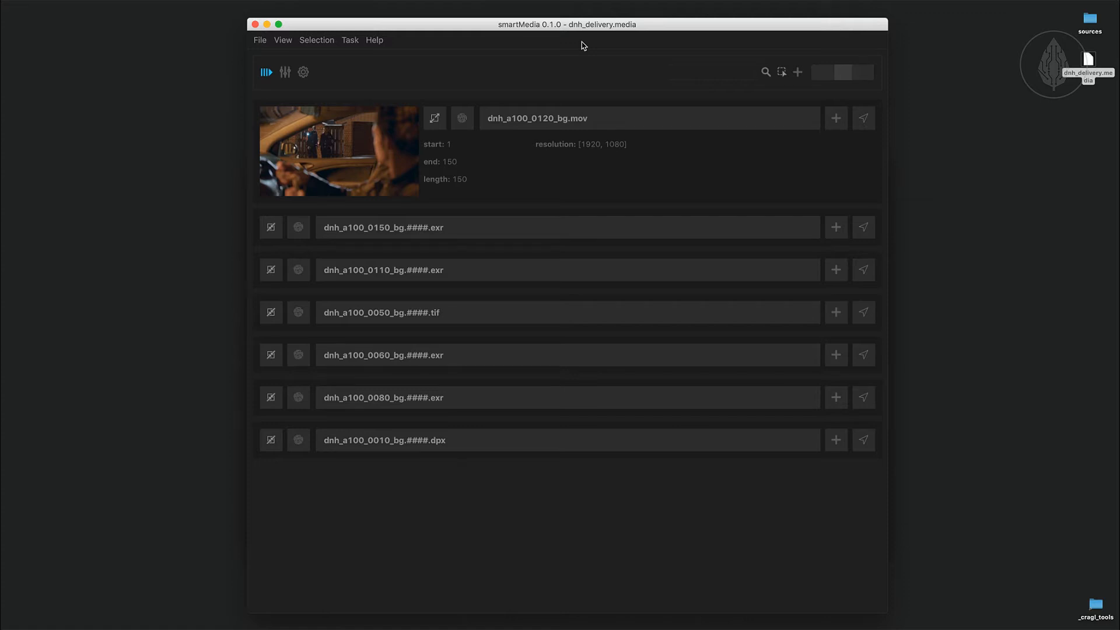
- Add a task with the proxy_jpg_halfres preset to the dnh_a100_0120_bg.mov job and check its render path without changing it
click(837, 119)
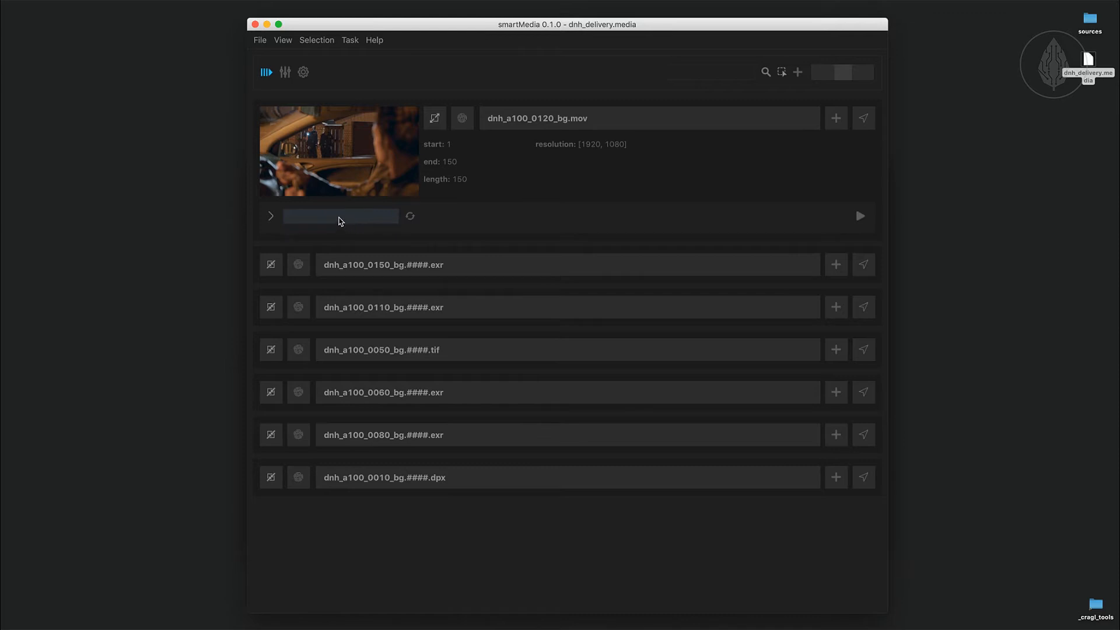
click(340, 219)
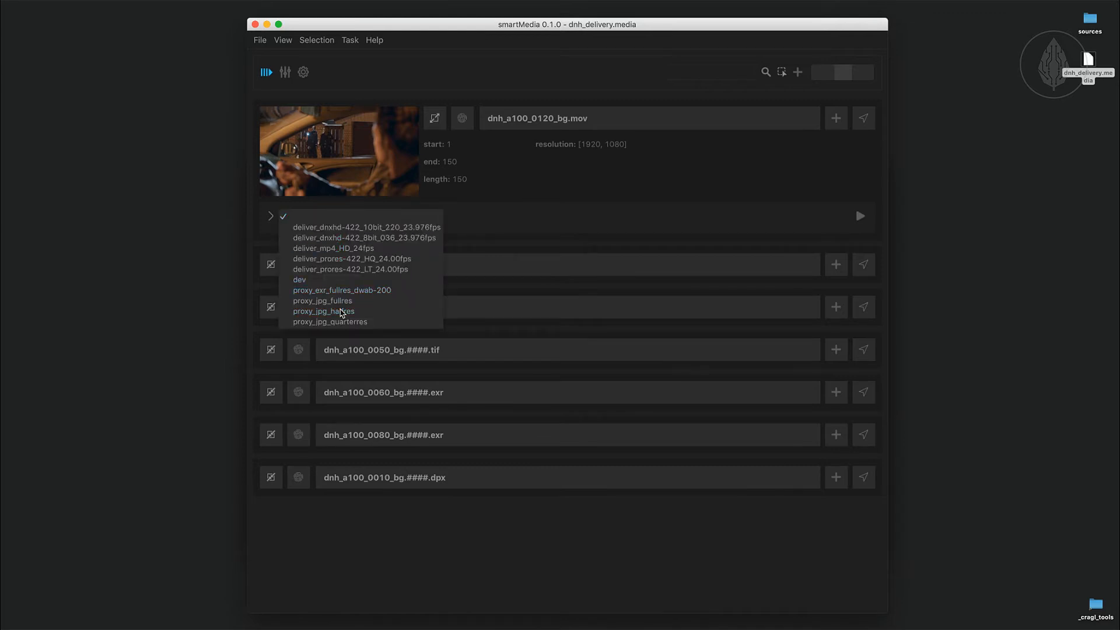
click(342, 311)
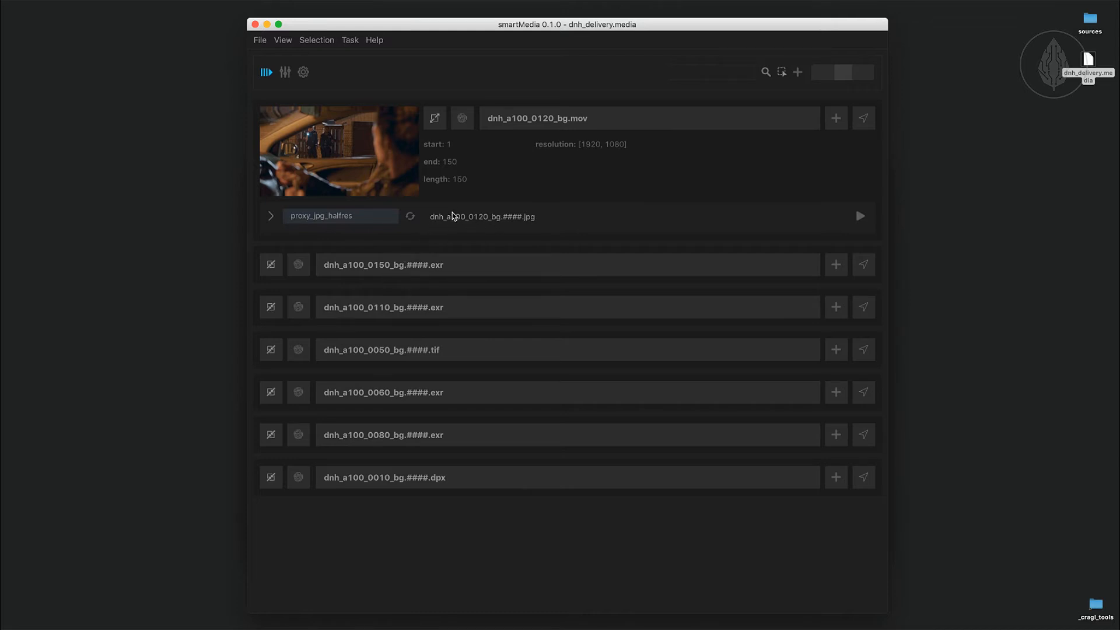
mouse_move(481, 221)
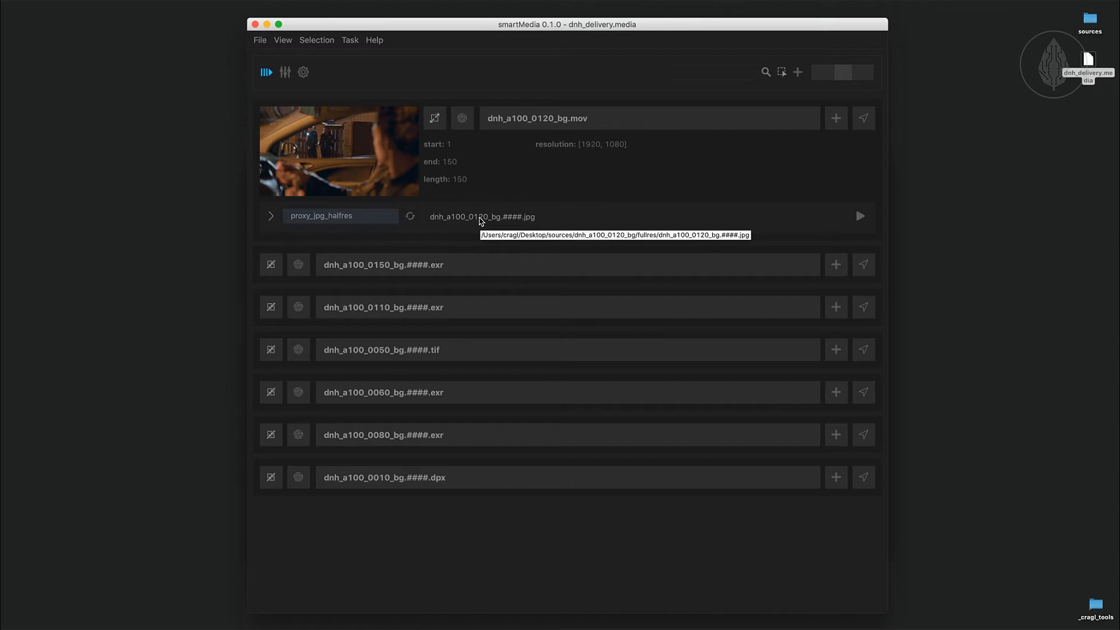
click(481, 221)
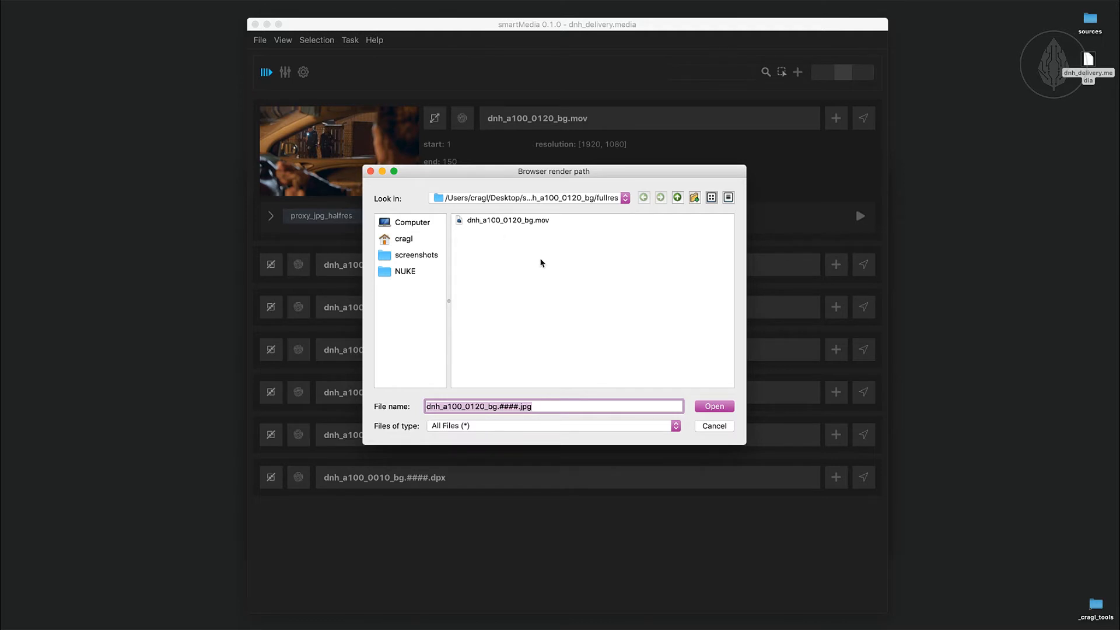
click(707, 425)
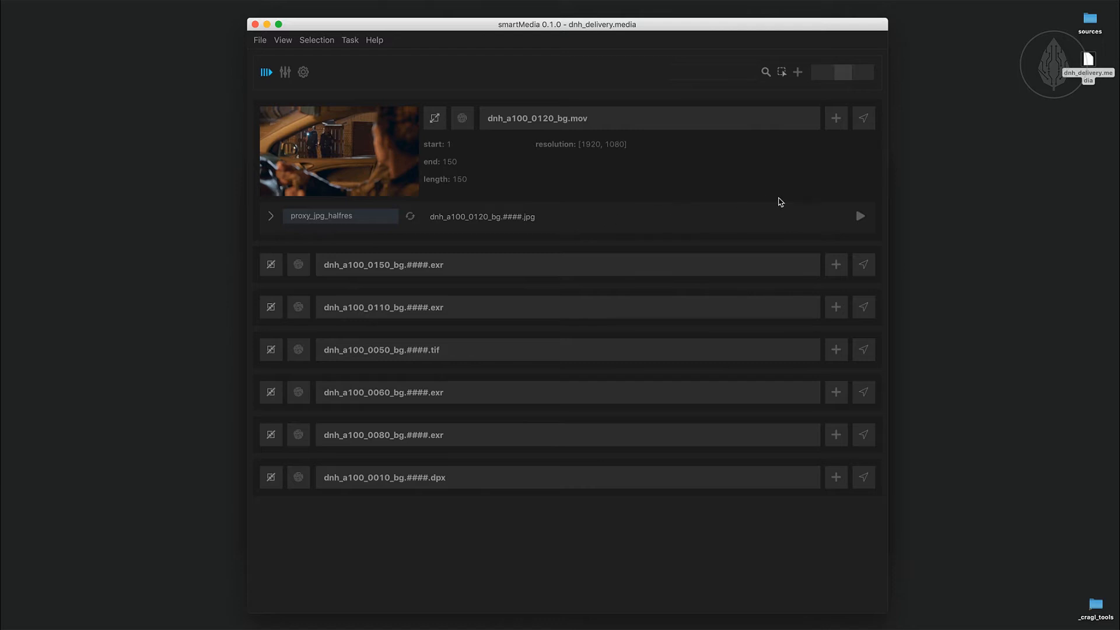
- Render the proxy_jpg_halfres task of dnh_a100_0120_bg.mov, reveal the rendered JPEG files in Finder, and close that window
click(859, 216)
click(826, 217)
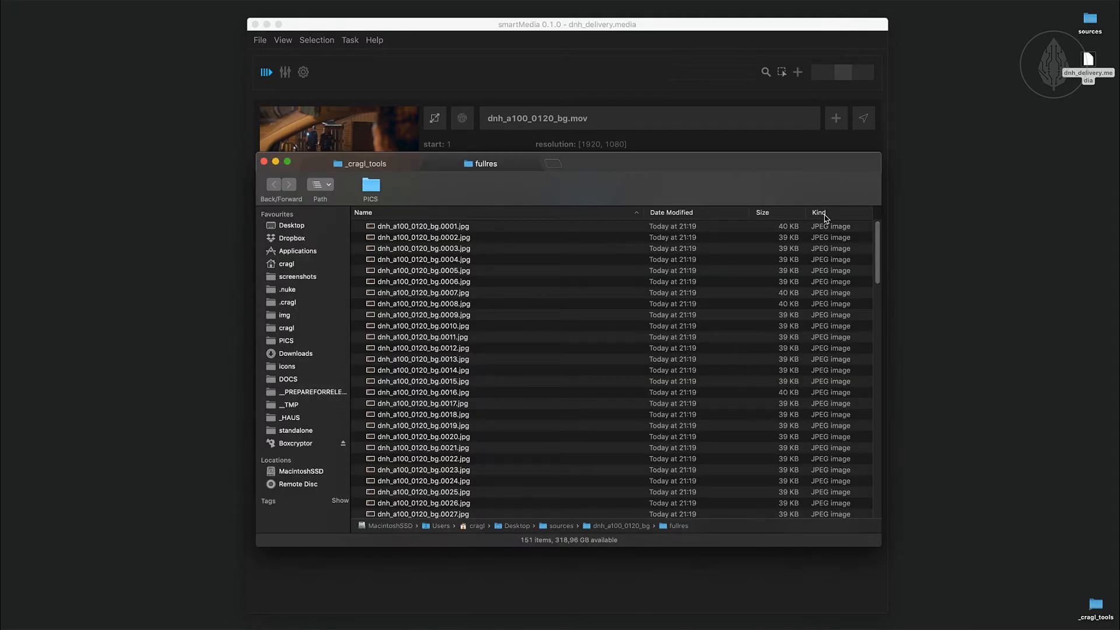
click(264, 162)
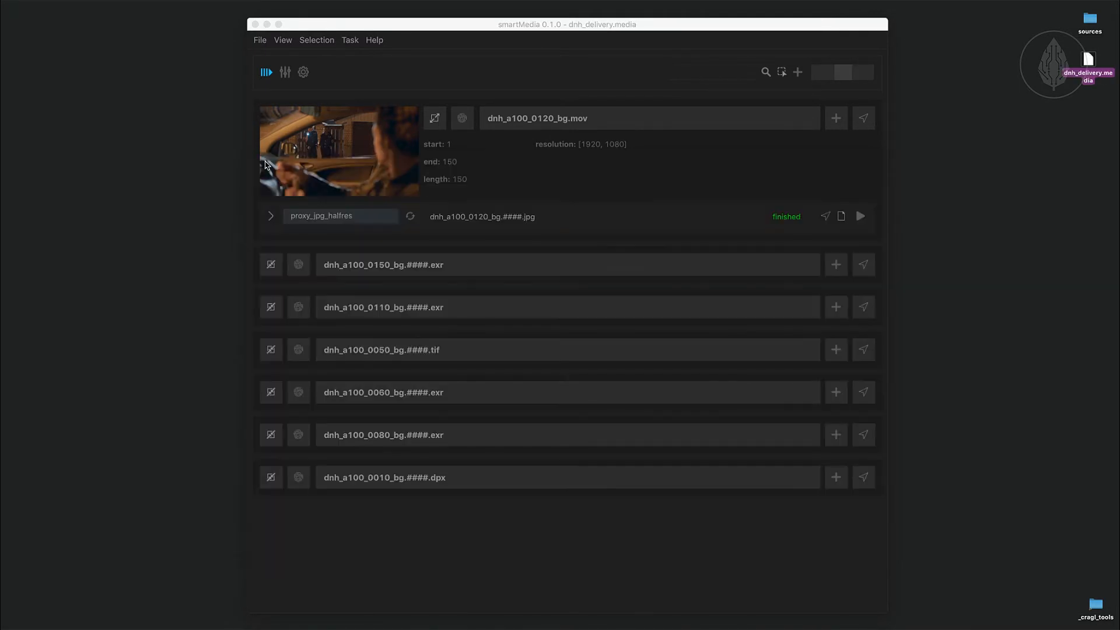
- Send the rendered output of the proxy_jpg_halfres task to DJV using the media commands
right_click(686, 219)
mouse_move(722, 254)
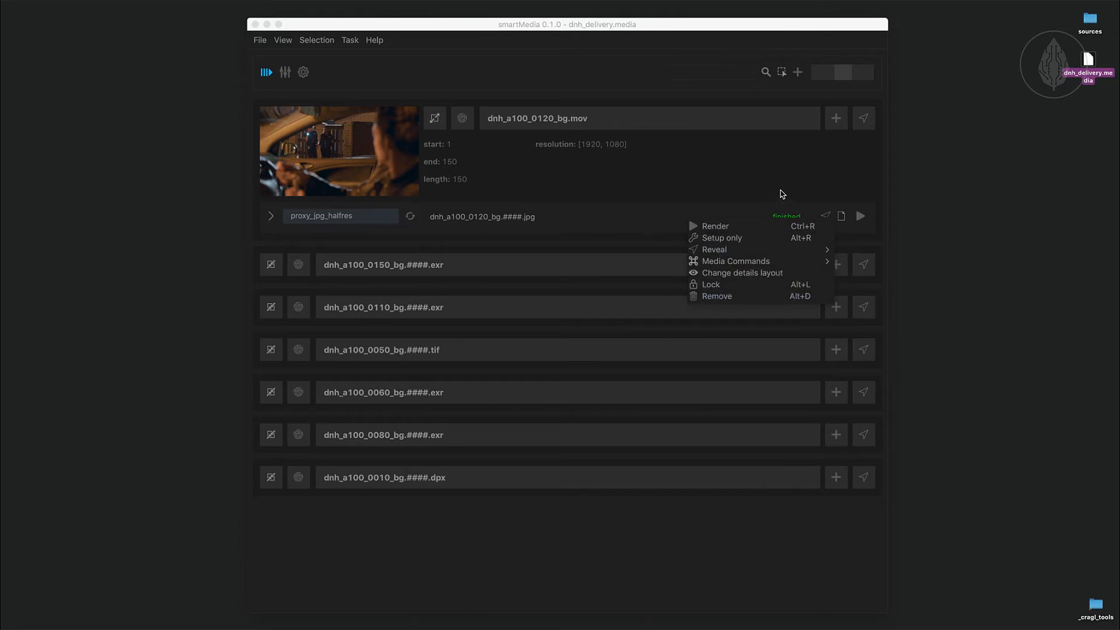
mouse_move(752, 266)
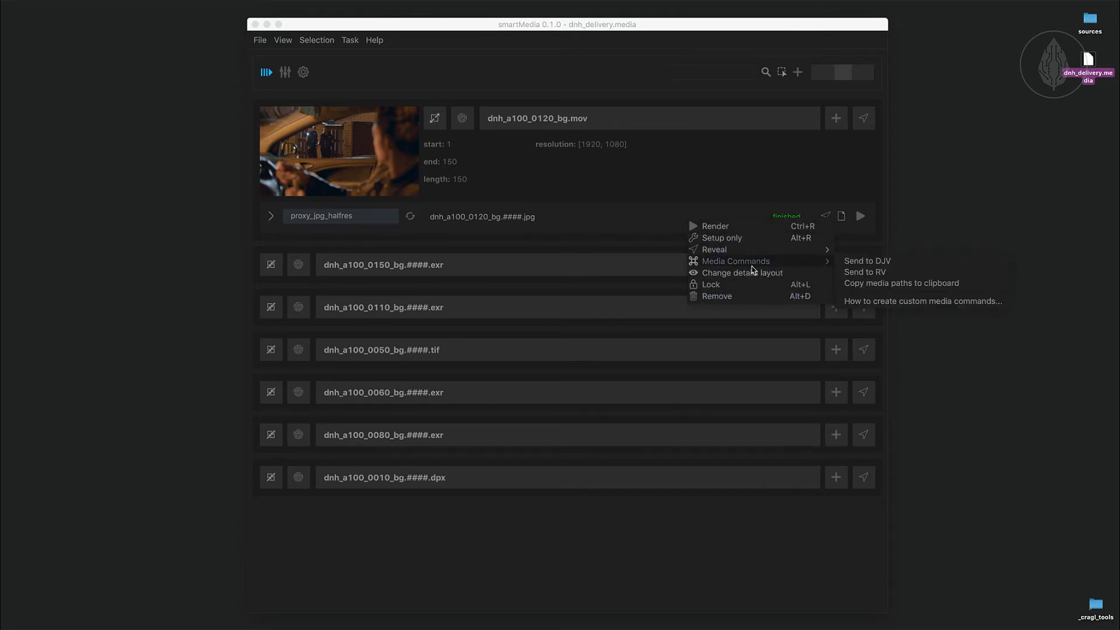
click(855, 260)
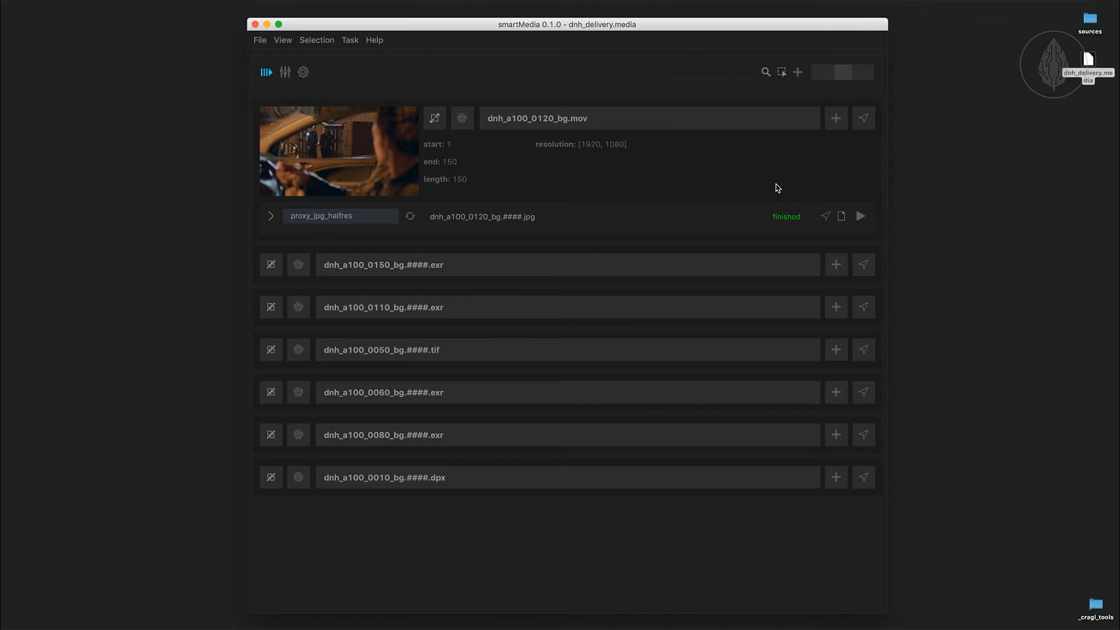
- Assign the proxy_jpg_fullres preset to all sources
click(354, 40)
click(379, 58)
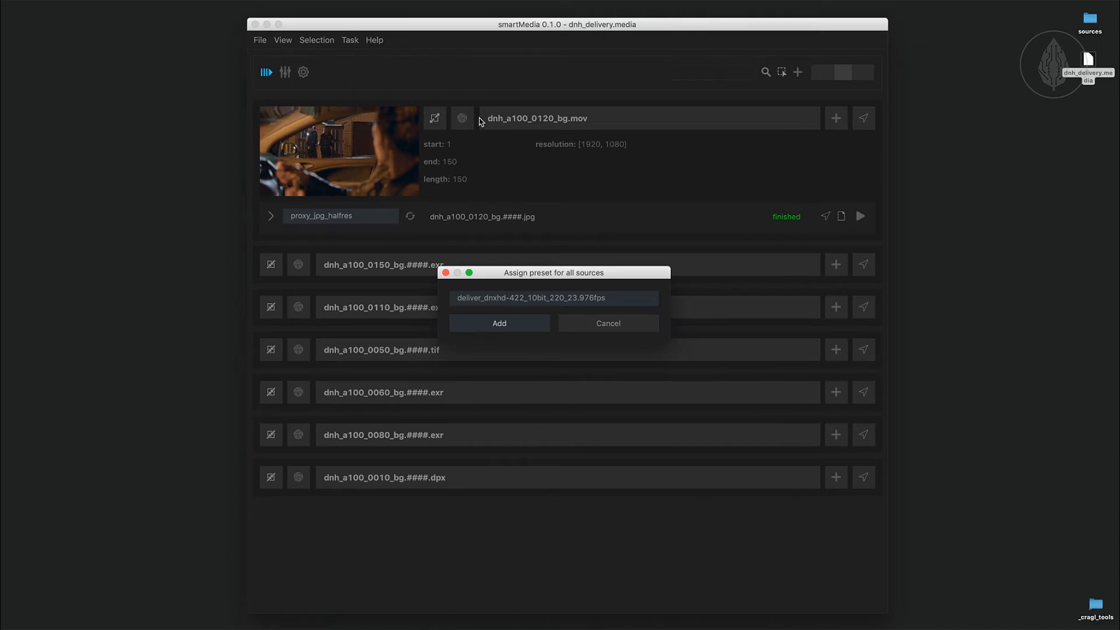
click(565, 298)
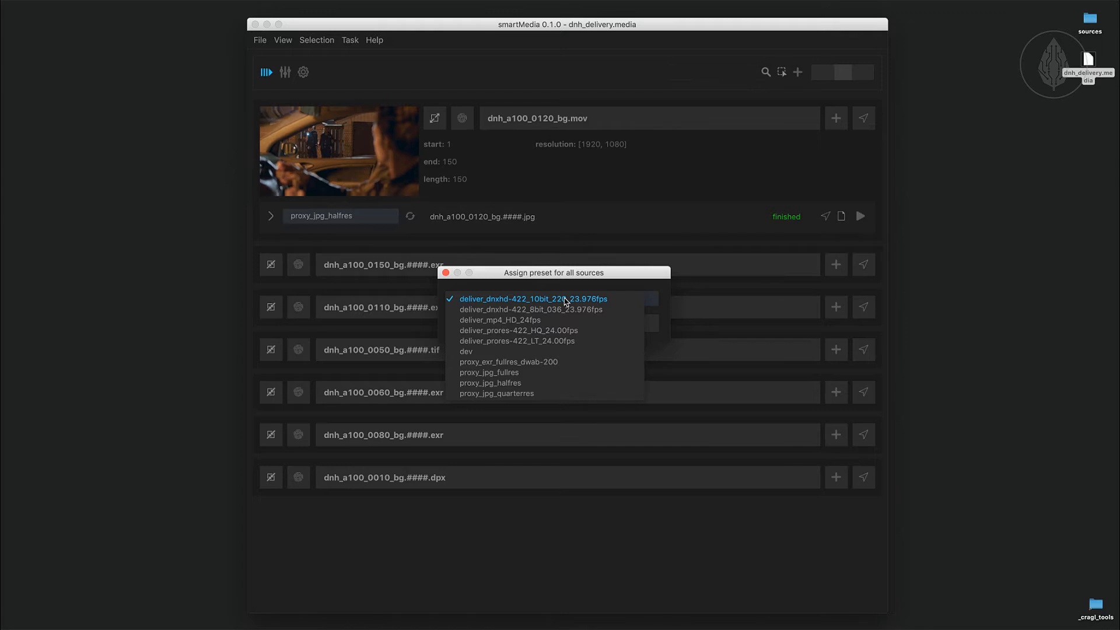
click(546, 372)
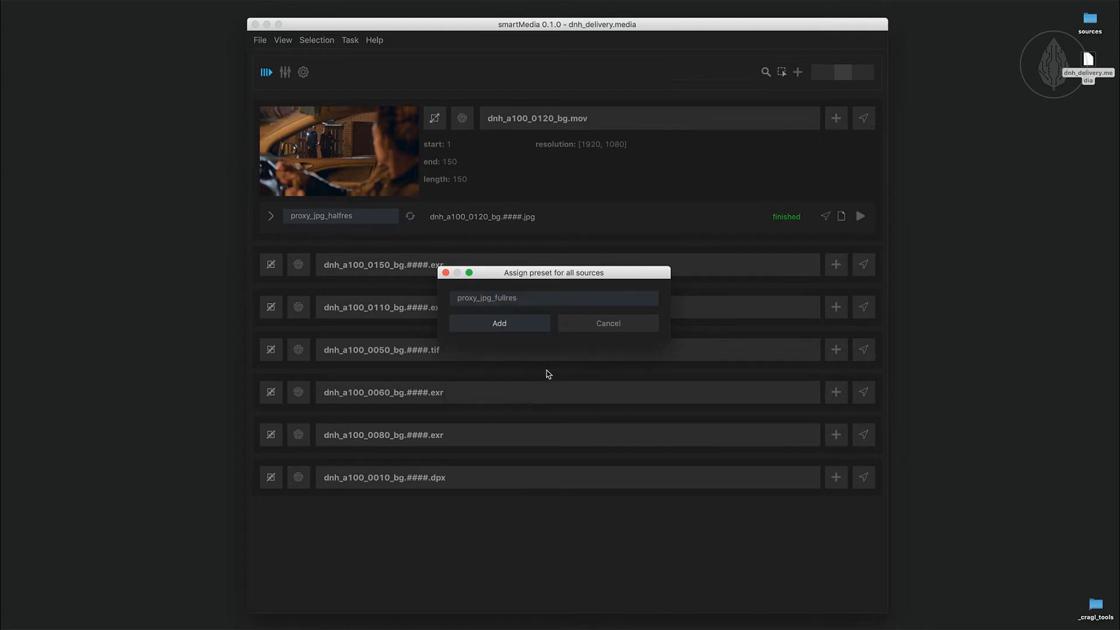
click(516, 325)
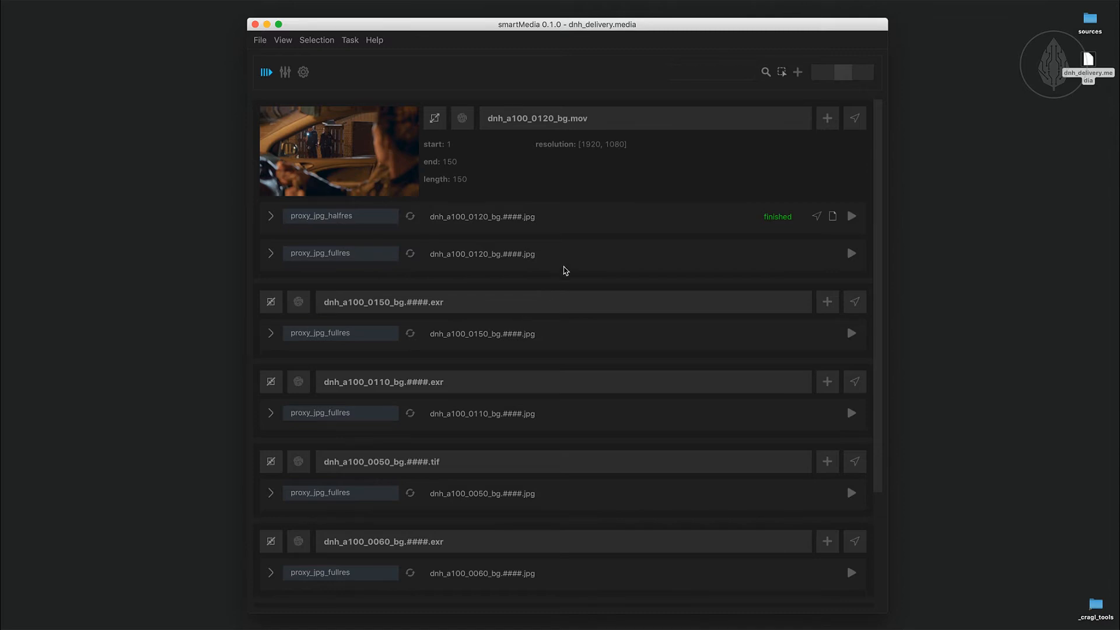
right_click(588, 220)
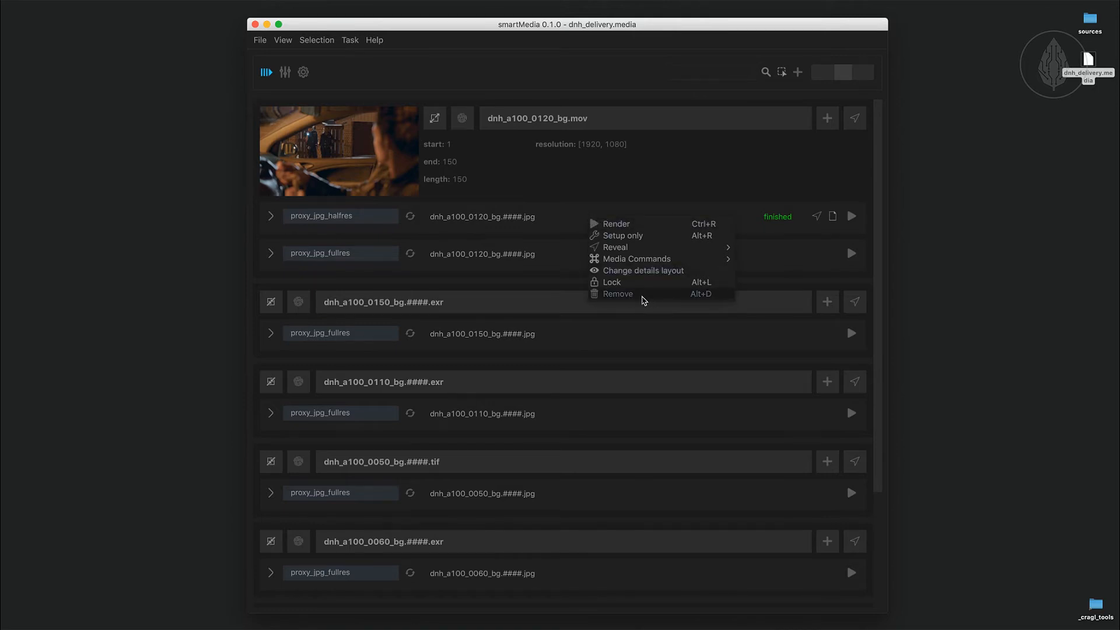
click(618, 293)
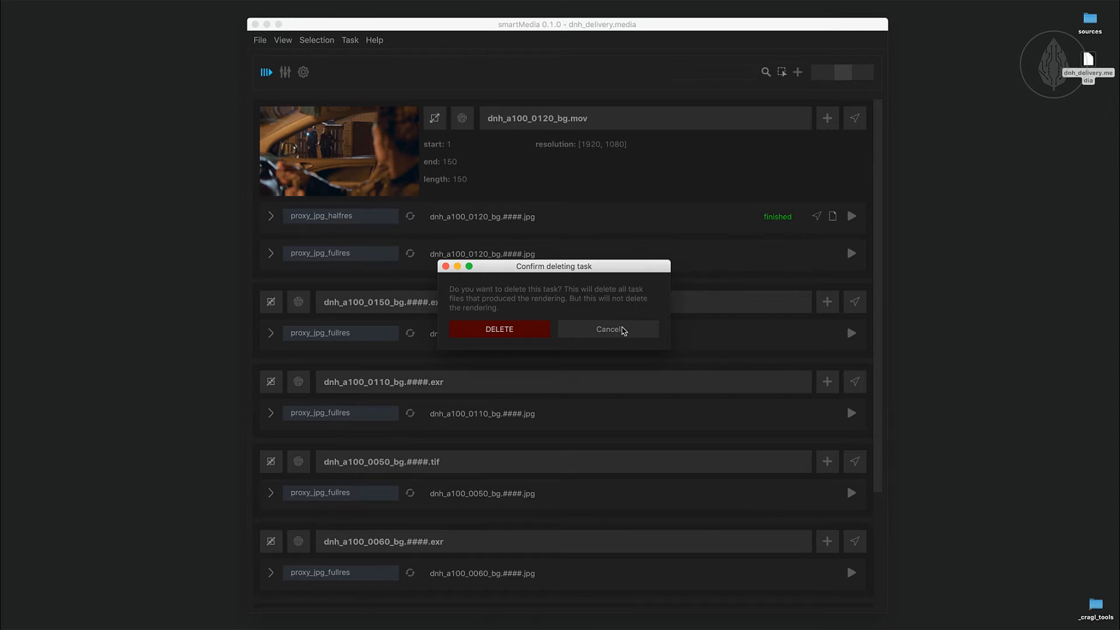
click(623, 332)
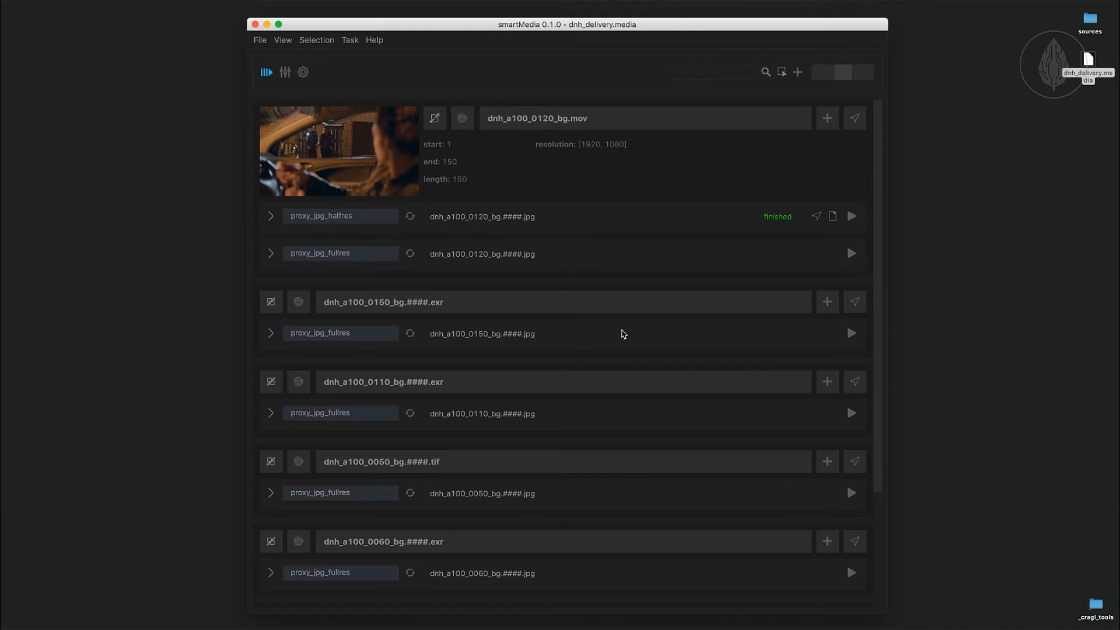
- Lock the proxy_jpg_halfres task of the dnh_a100_0120_bg.mov job
right_click(673, 222)
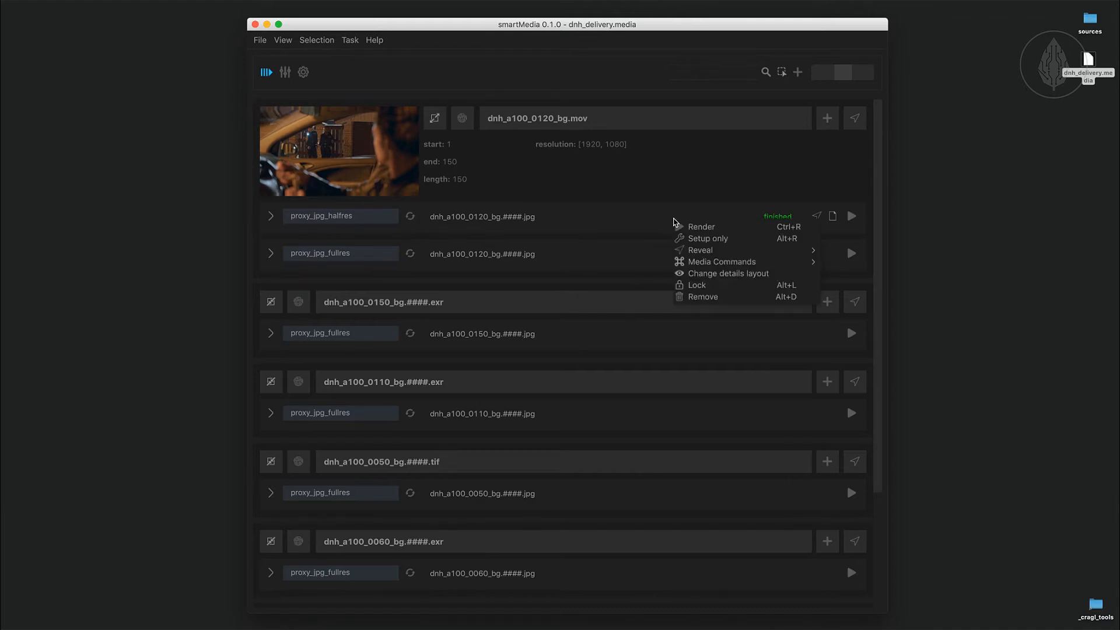
click(709, 286)
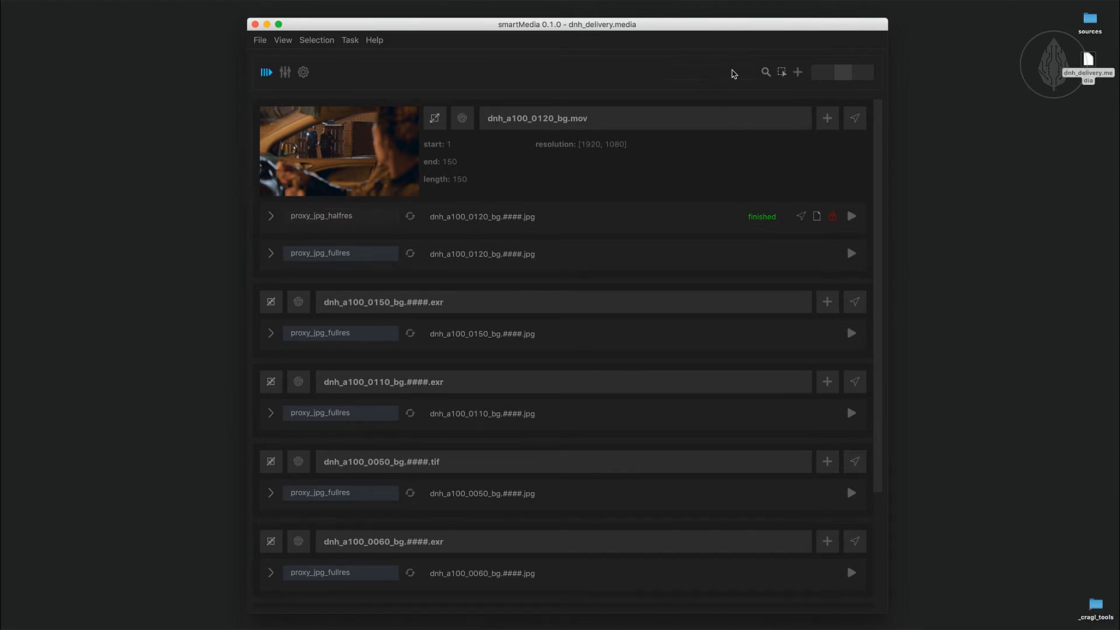
- Create a new relative output root directory named ../fullres-jpg
mouse_move(708, 74)
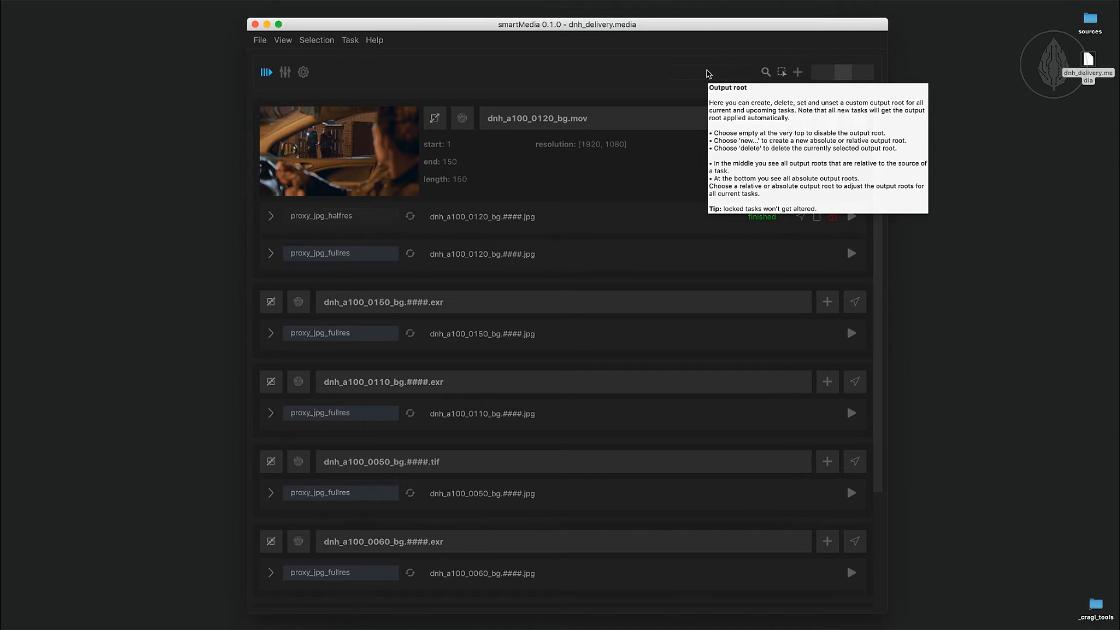
click(709, 74)
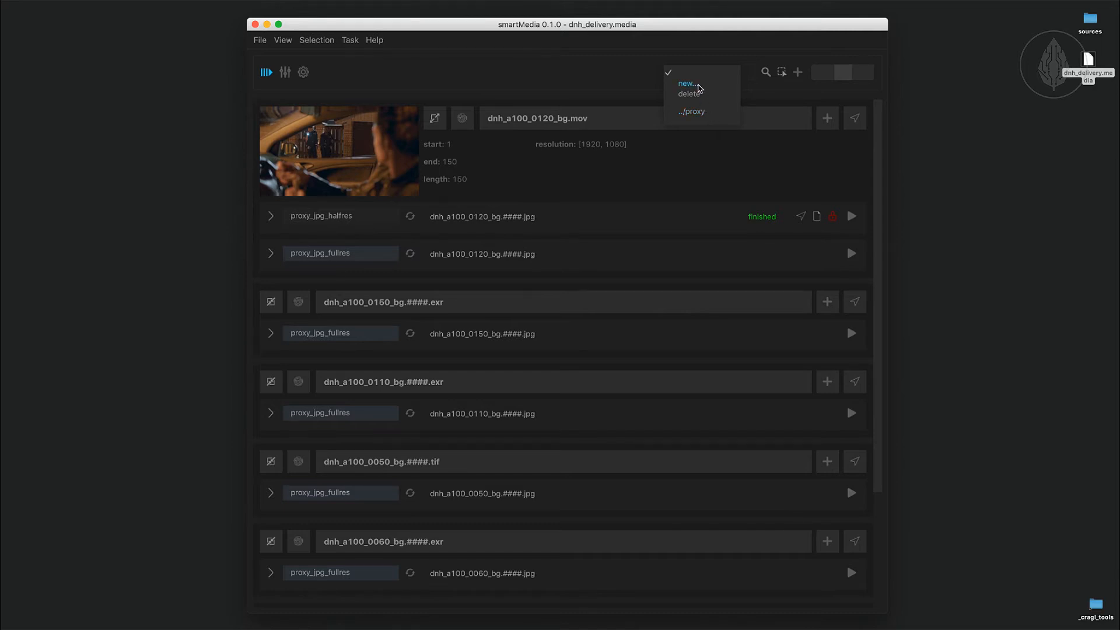
click(686, 84)
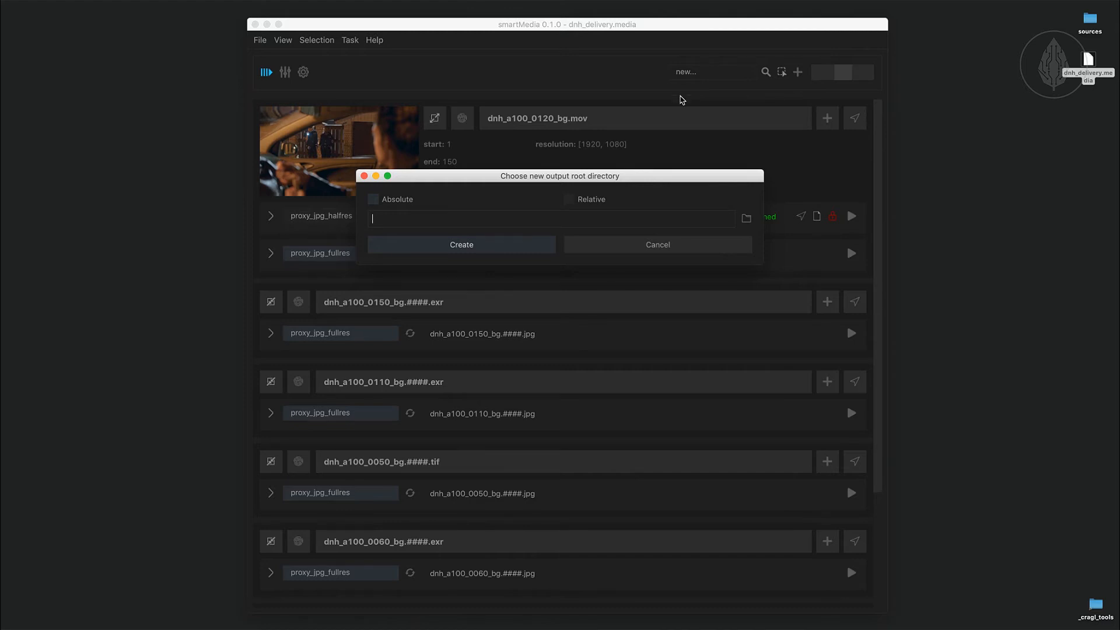
click(575, 201)
text(../fullres-jpg)
click(482, 243)
- Set the output root to ../fullres-jpg and apply it to all current tasks
click(679, 76)
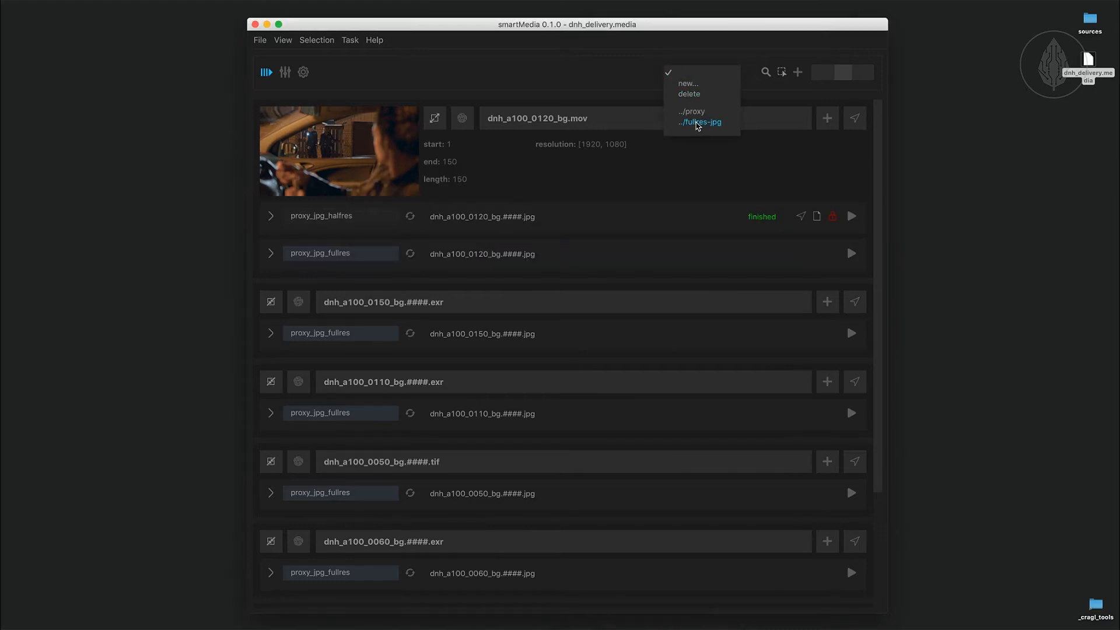
click(701, 125)
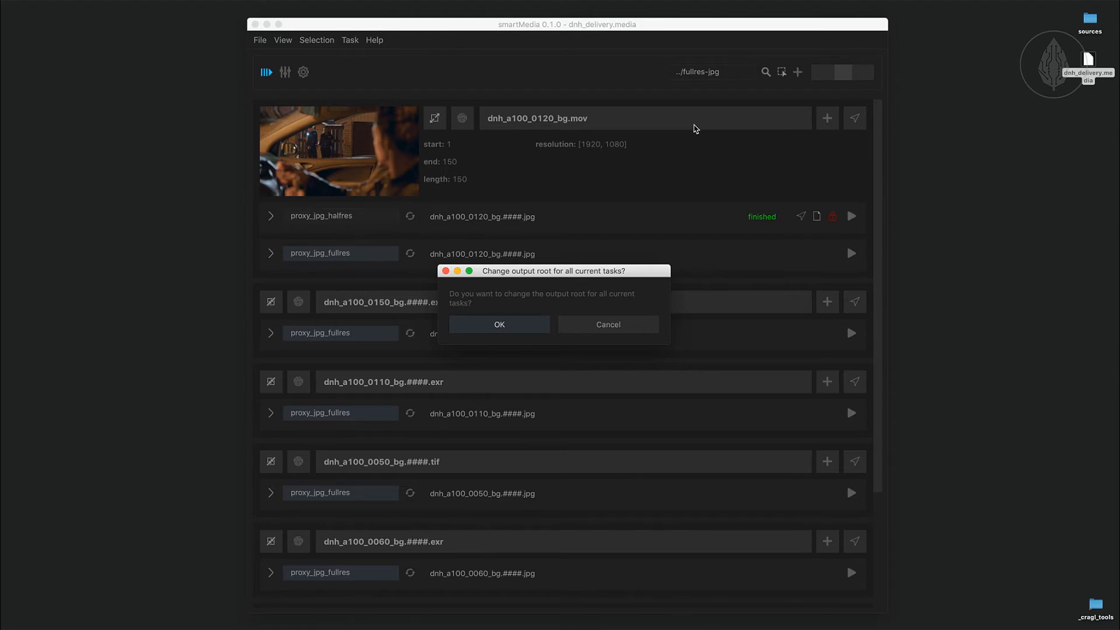
click(504, 323)
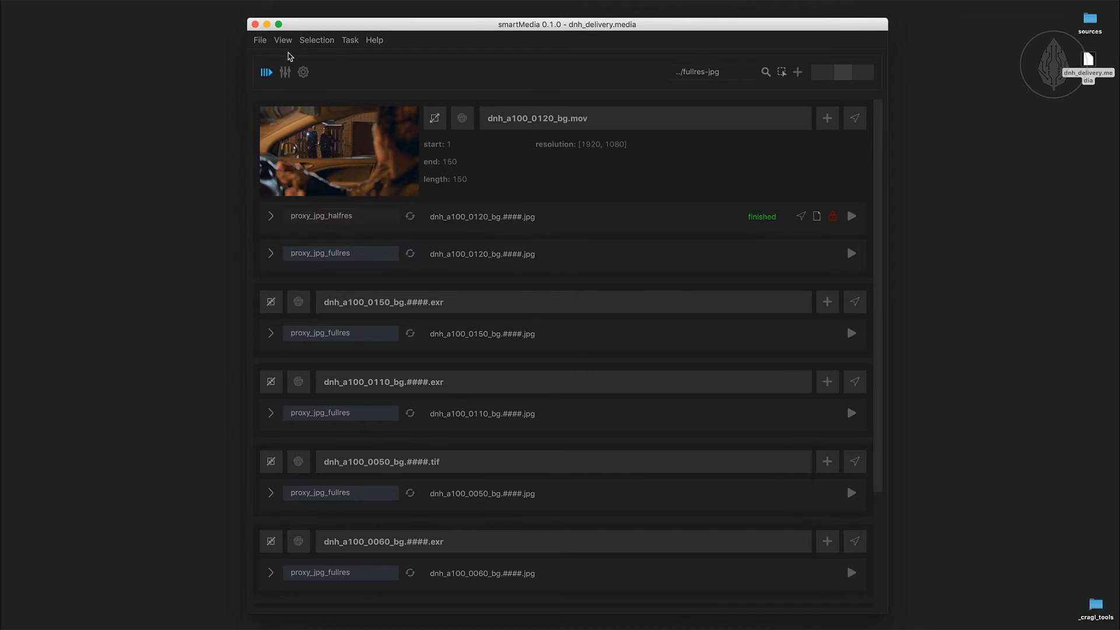
- Expand all jobs and select all of their tasks
click(282, 42)
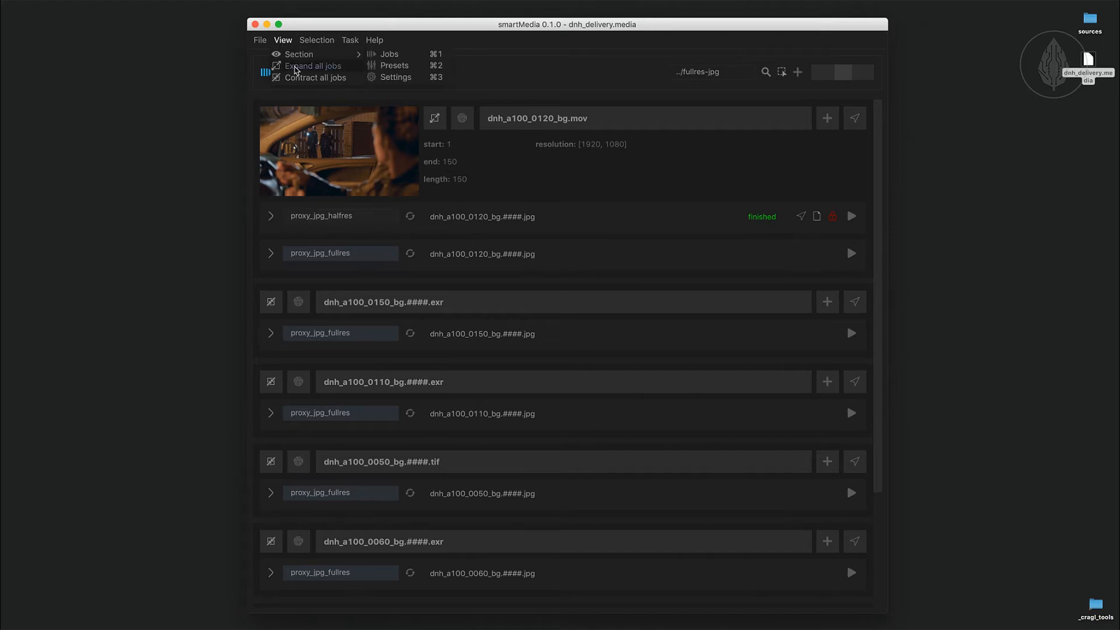
click(298, 66)
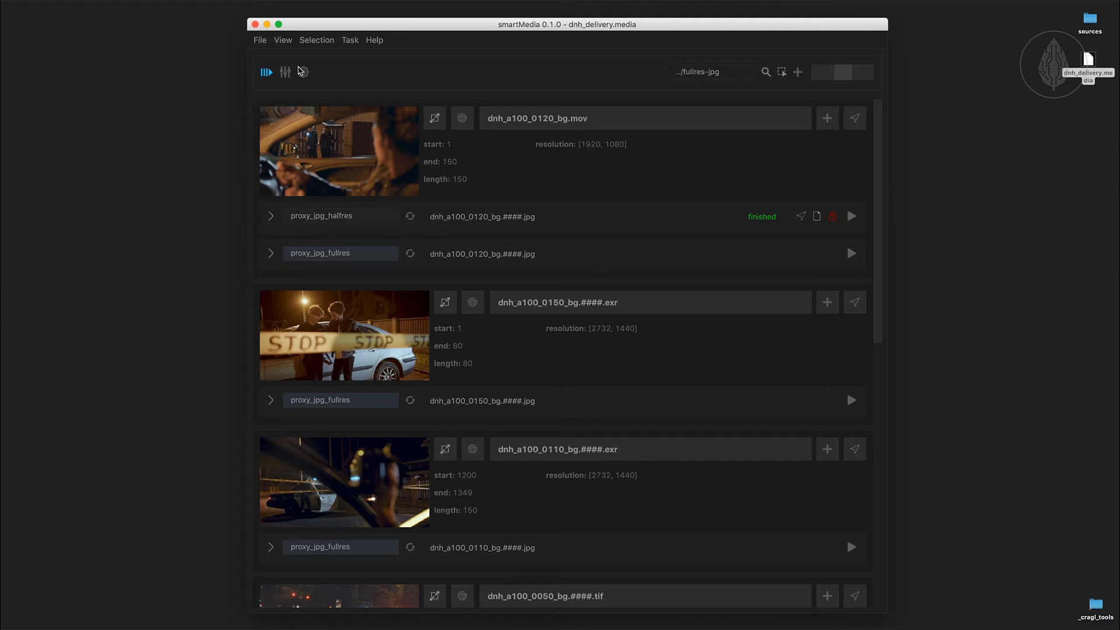
click(314, 42)
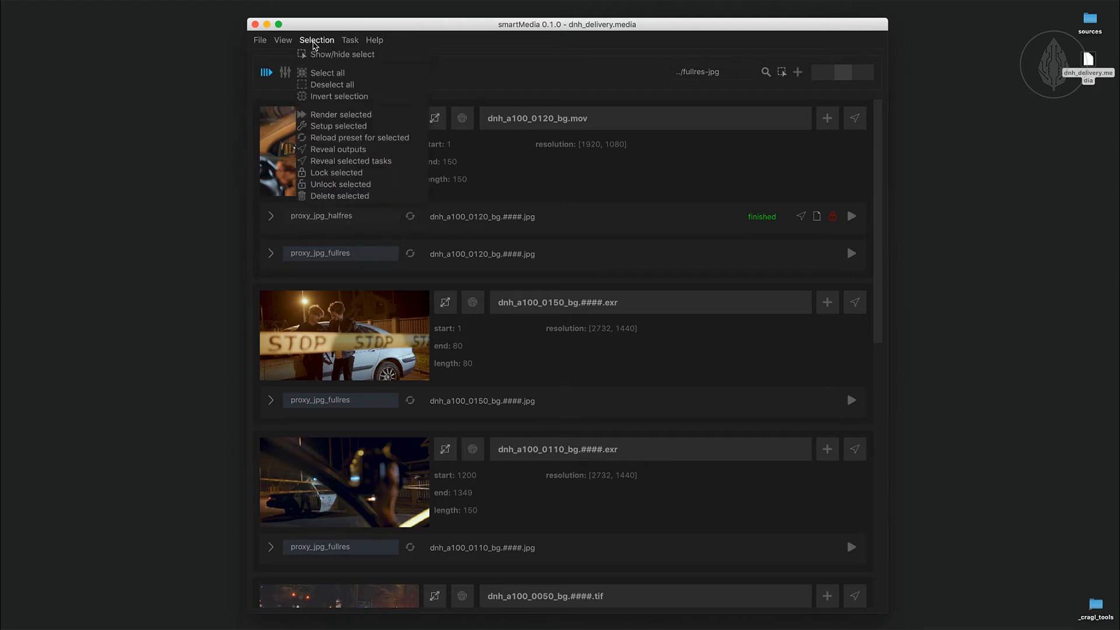
click(327, 74)
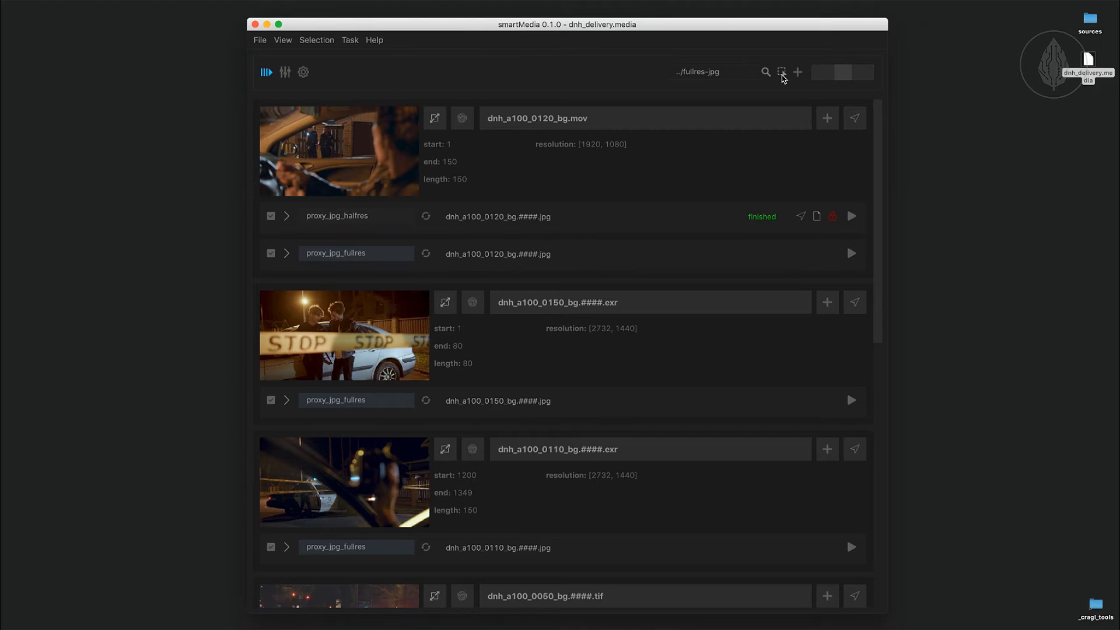
- Toggle the selection checkboxes off and on, exclude the locked proxy_jpg_halfres task from the selection, and render the selected tasks
click(782, 76)
click(782, 73)
click(271, 217)
click(325, 41)
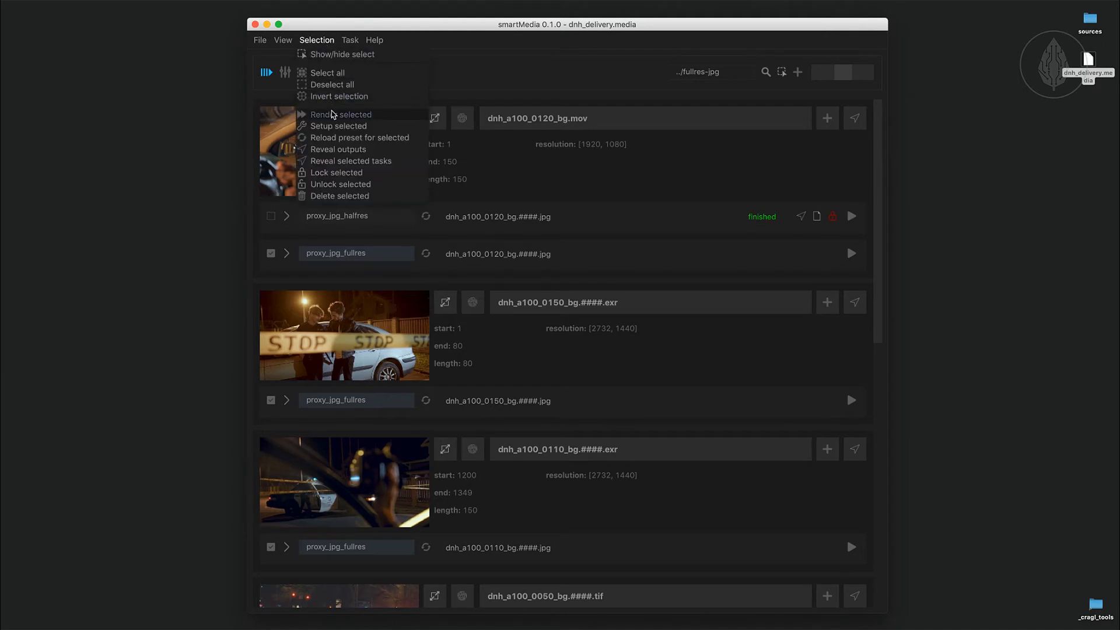
click(334, 114)
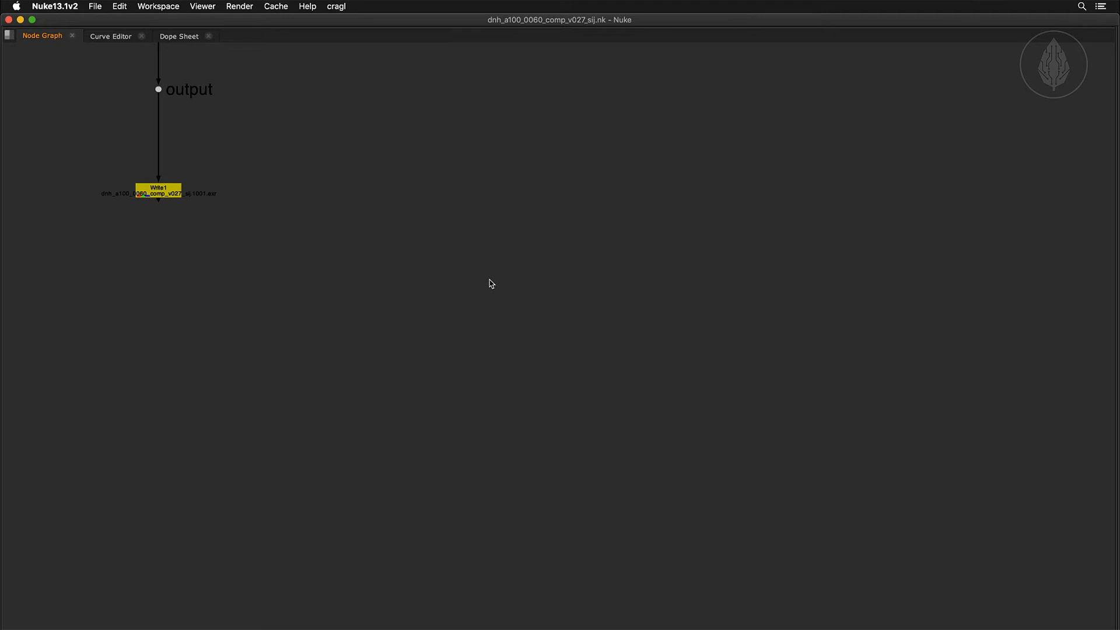
- Select the Write1 node in the Node Graph and send it to smartMedia
drag(277, 242, 74, 158)
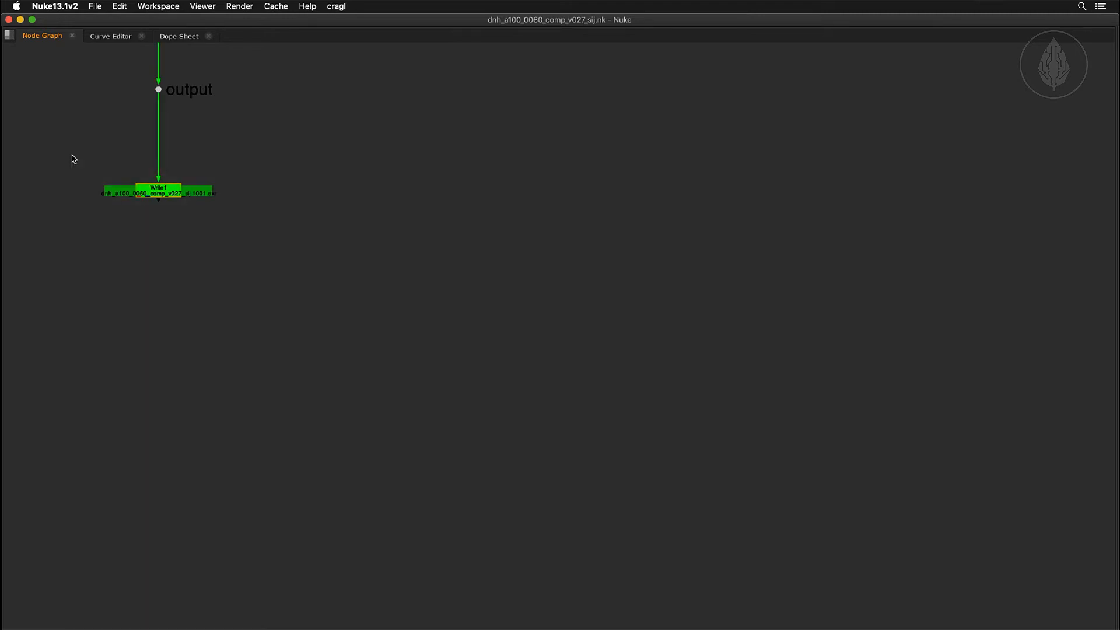
click(335, 6)
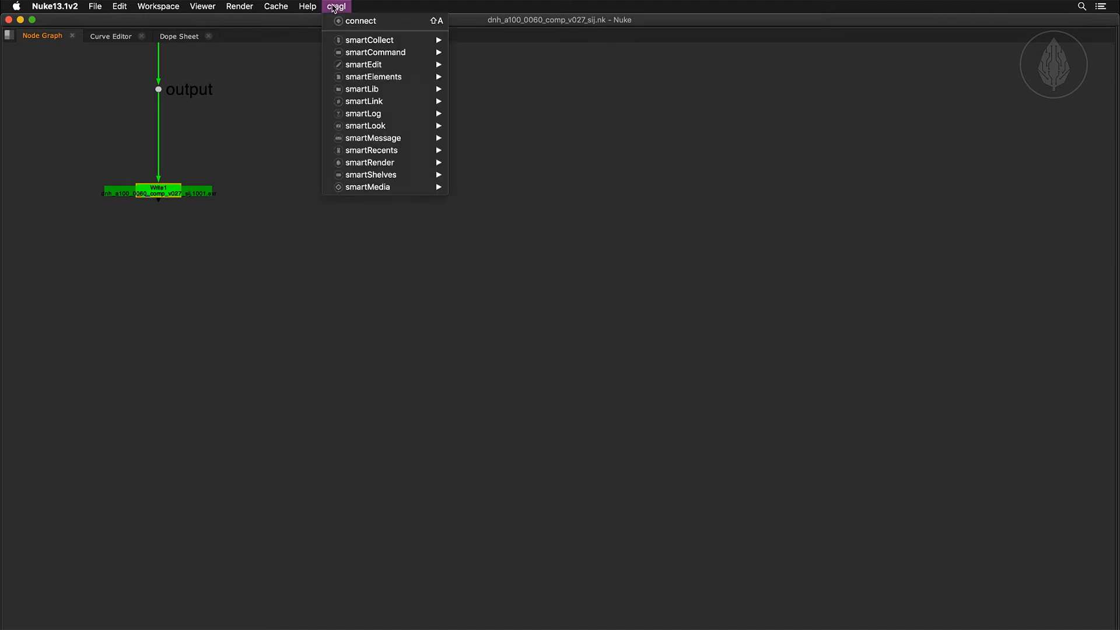
mouse_move(367, 191)
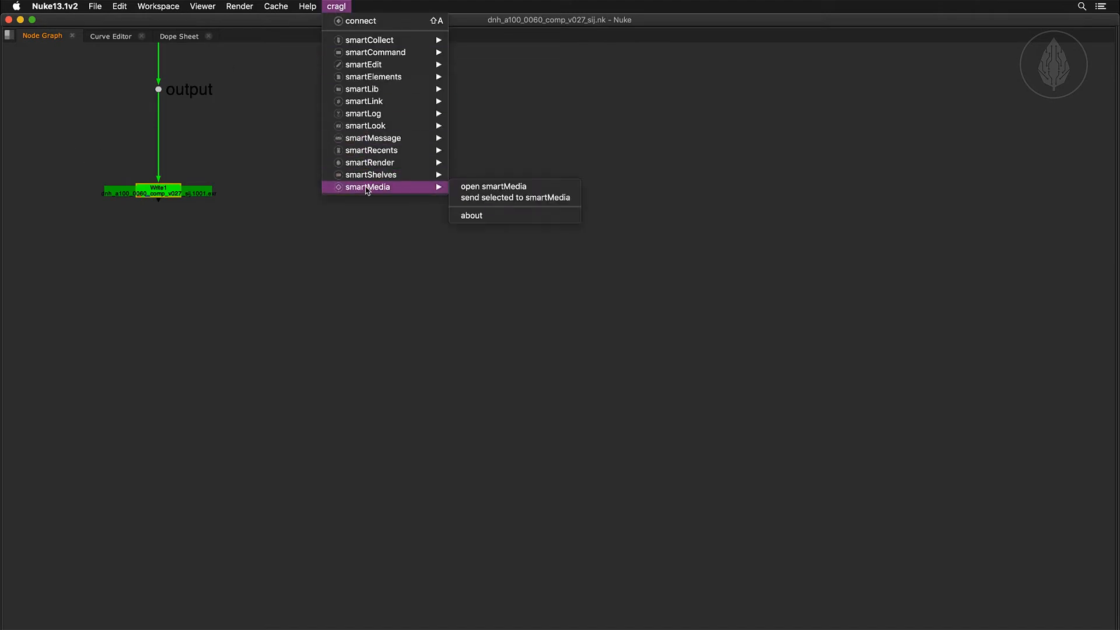
click(504, 199)
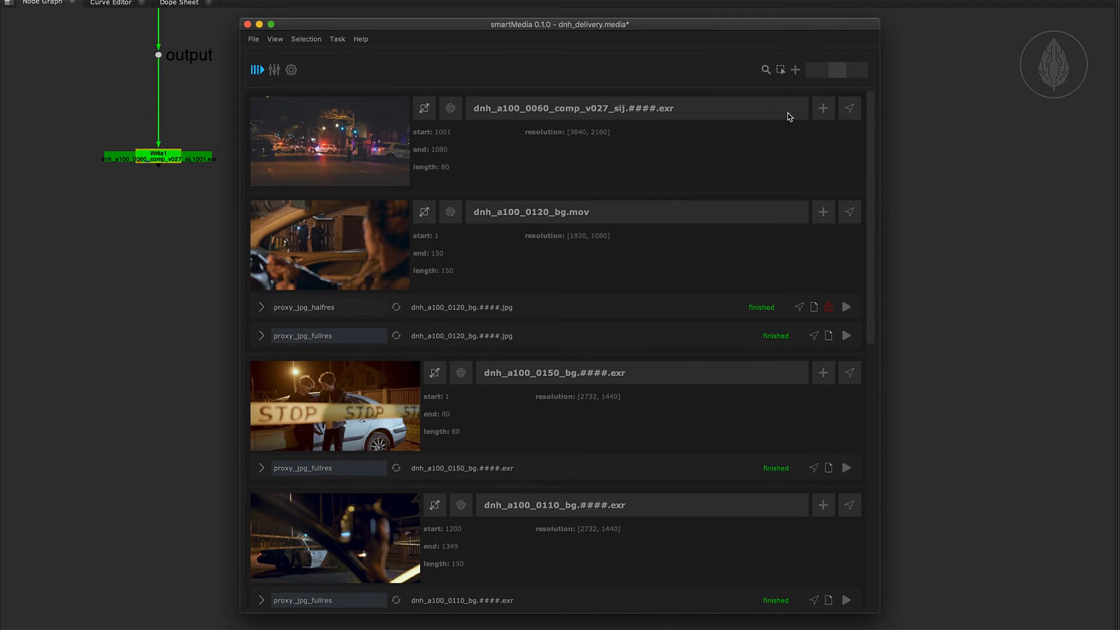
- Add a task to the dnh_a100_0060_comp_v027_sij job, assign the deliver_dnxhd-422_8bit_036_23.976fps preset, and expand the task's details
click(819, 109)
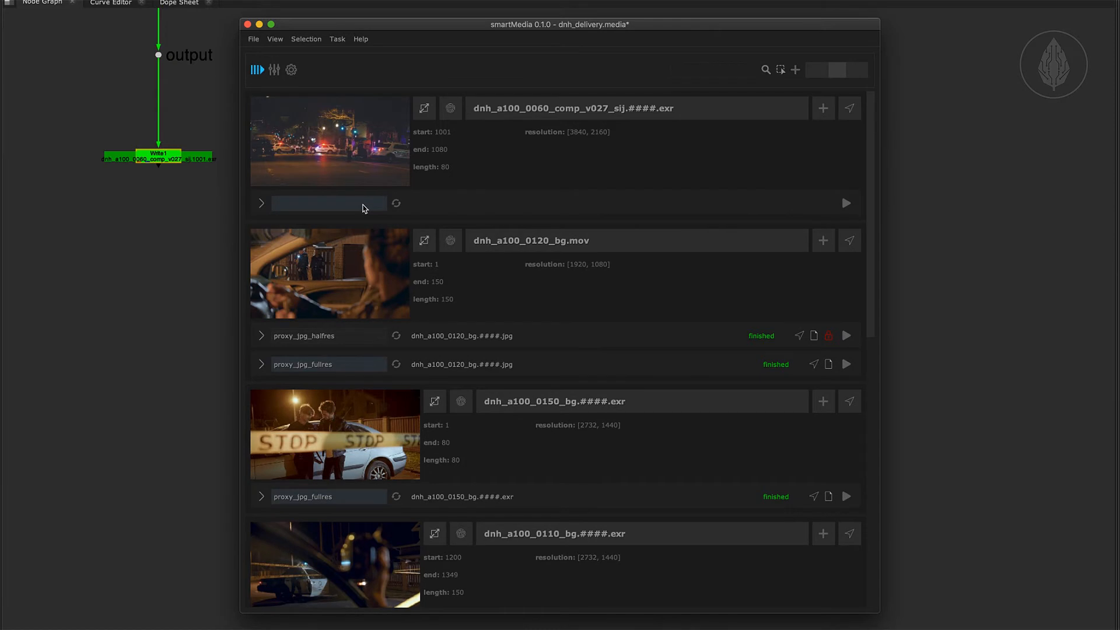
click(363, 203)
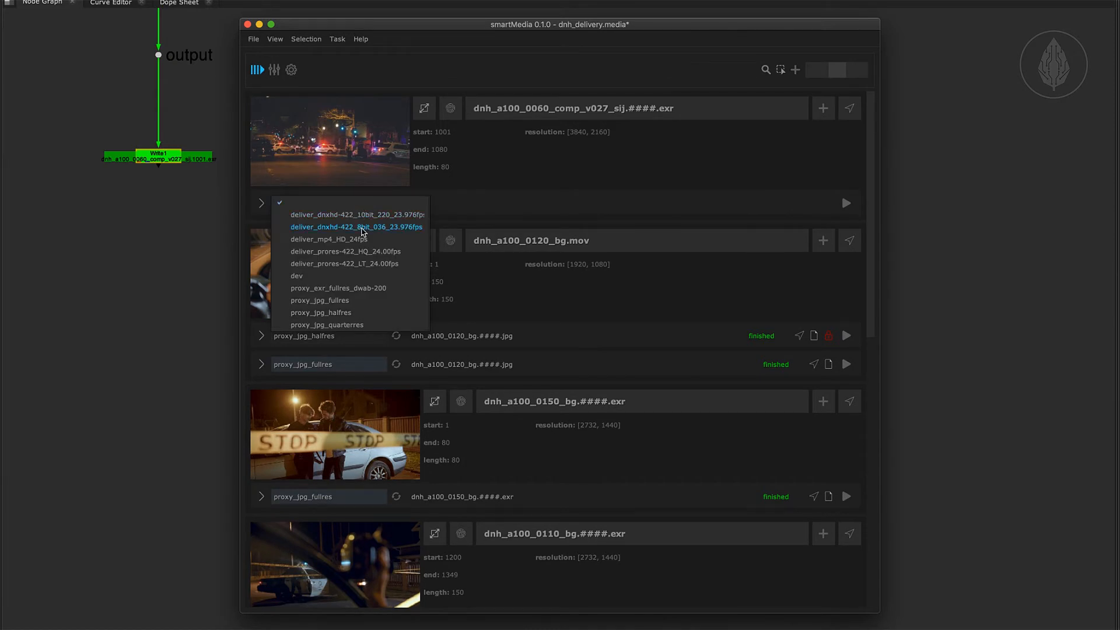
click(362, 227)
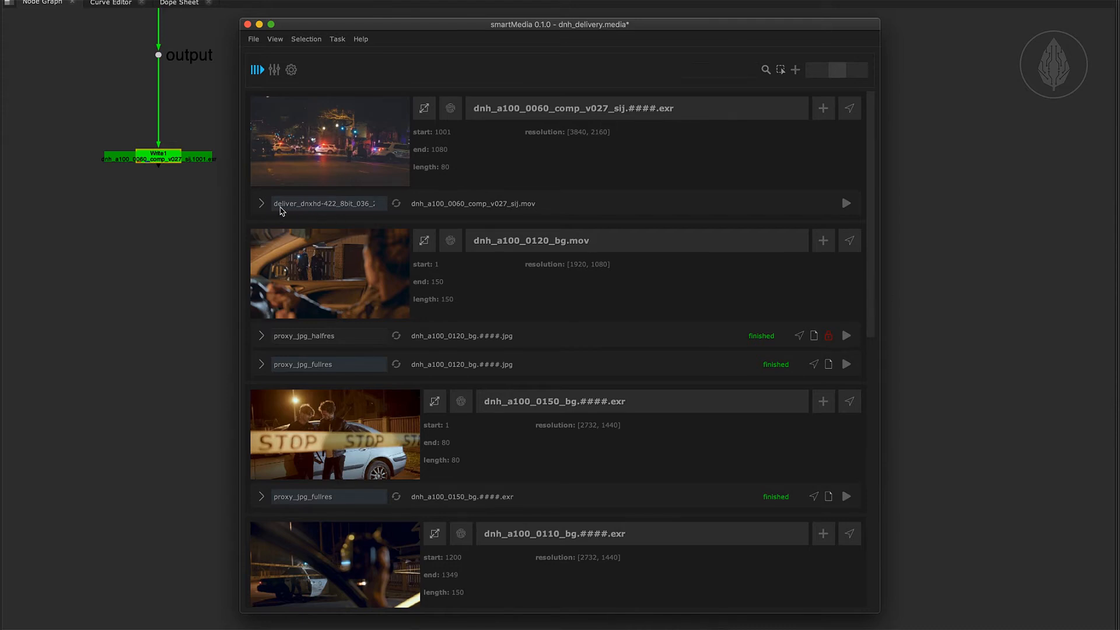
click(261, 204)
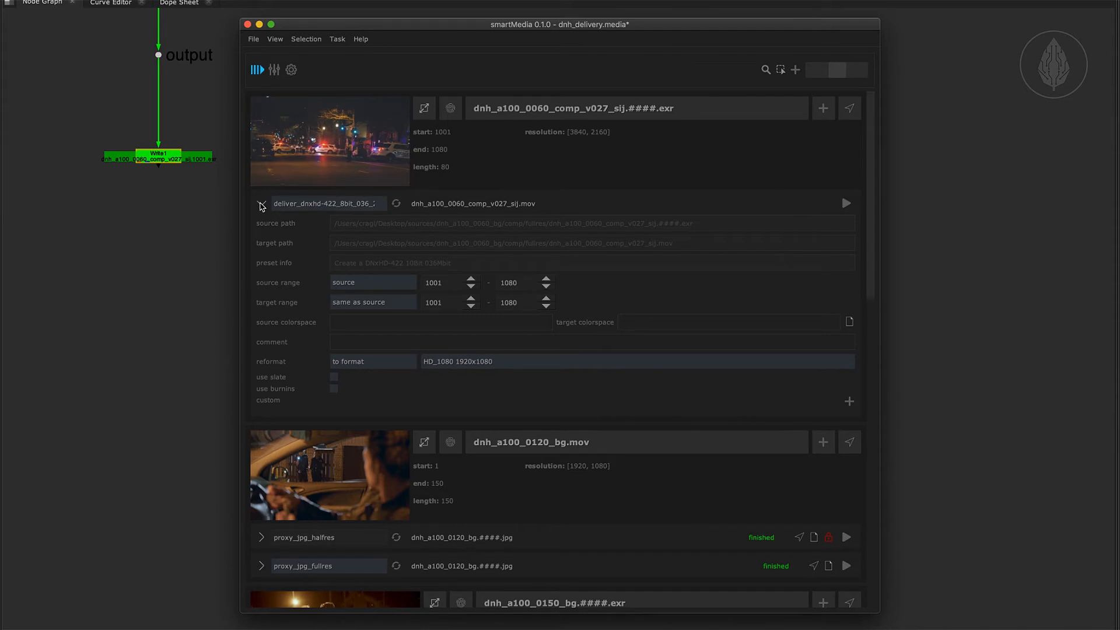
- In the task's details layout, hide source_path, target_path, preset_info and custom, and make them all visible again
right_click(453, 241)
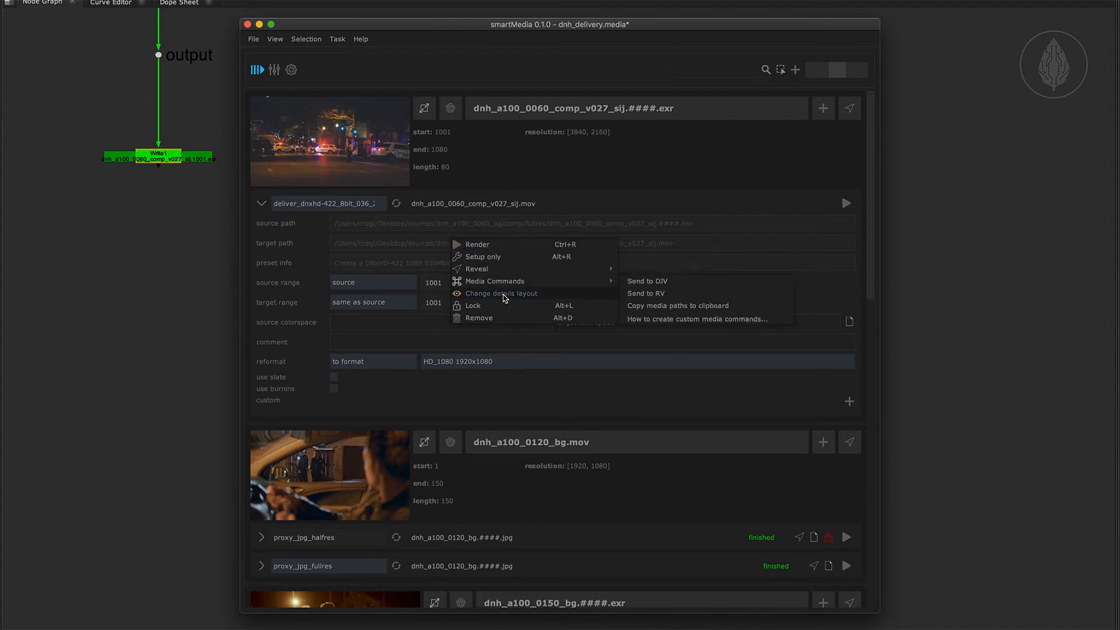
click(505, 298)
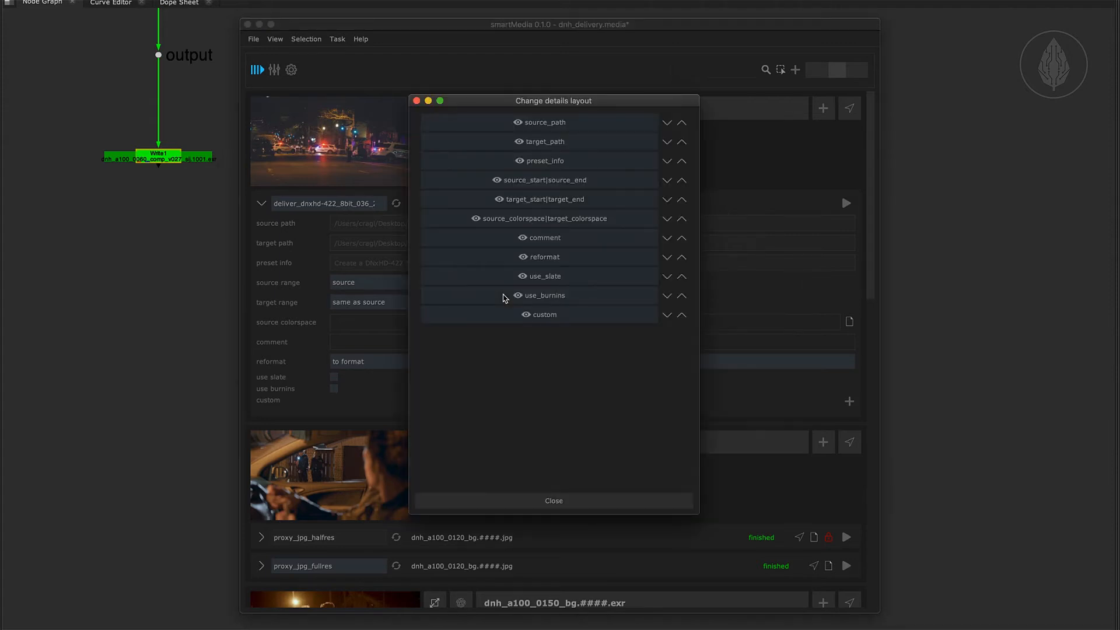
drag(485, 101, 752, 96)
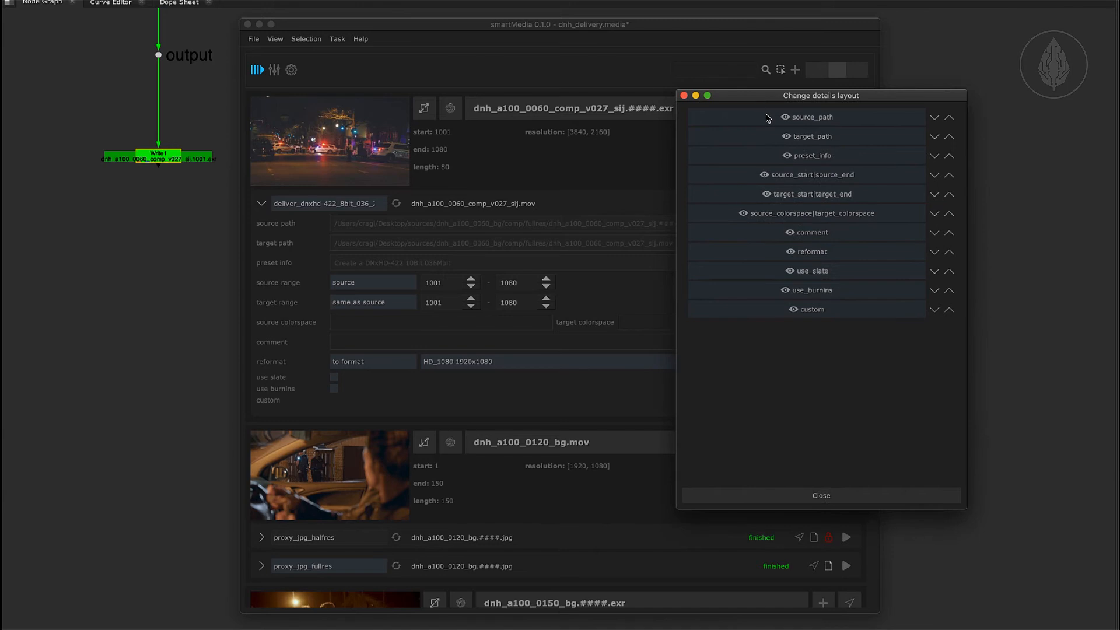
click(766, 118)
click(768, 137)
click(769, 155)
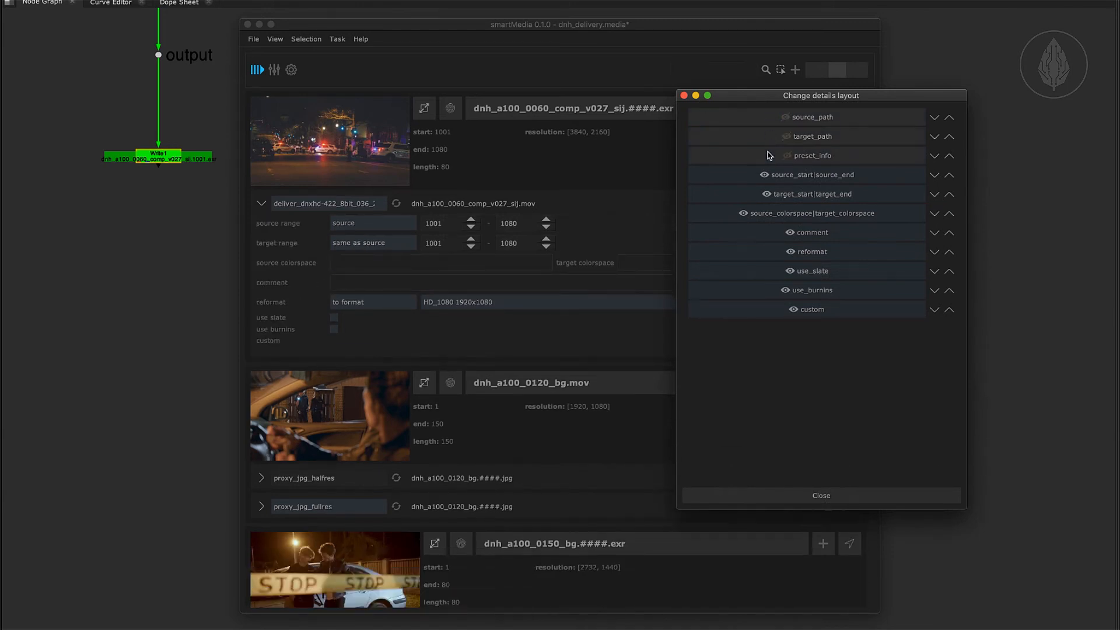
click(780, 308)
click(780, 308)
click(782, 158)
click(771, 138)
click(773, 119)
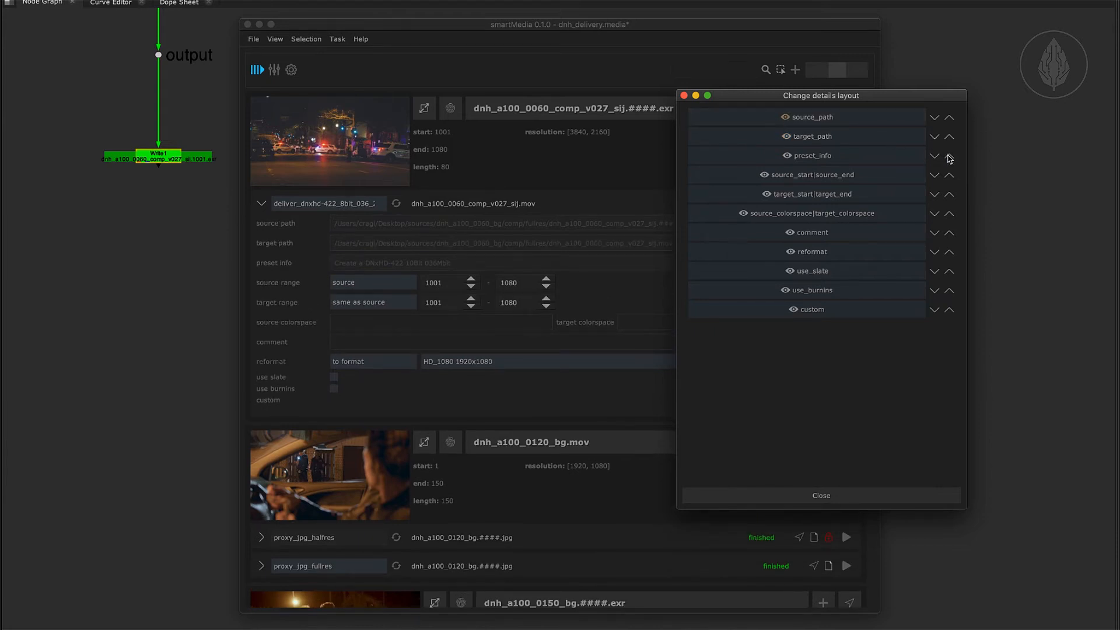
- Try reordering the target_path and preset_info rows in the details layout, restore their original order, and close the layout editor
click(947, 155)
click(934, 136)
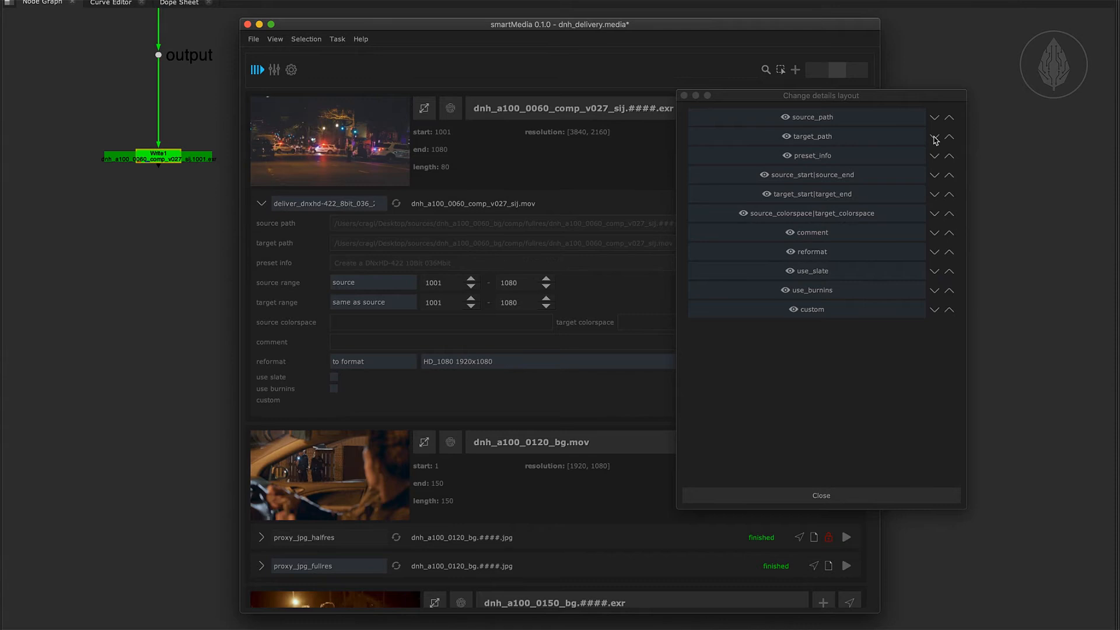
click(936, 157)
click(936, 157)
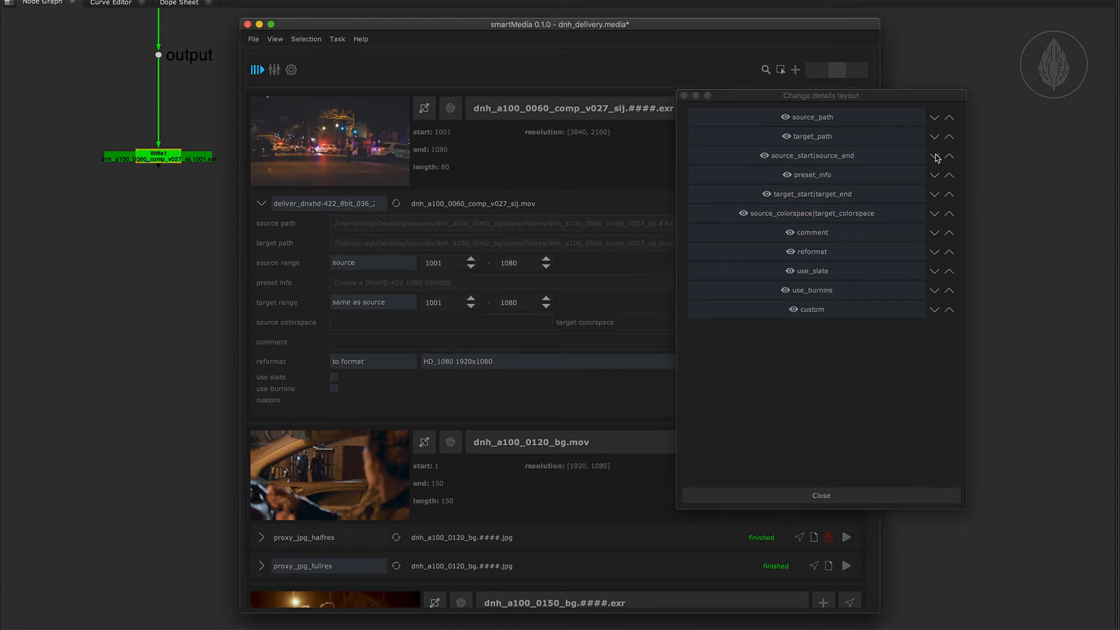
click(950, 175)
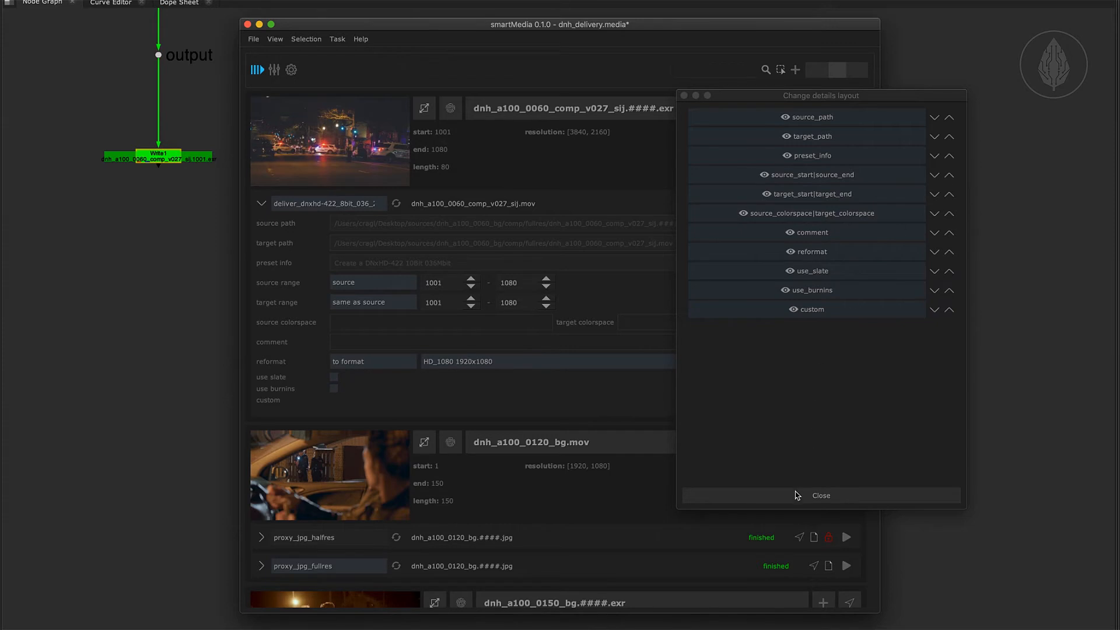
click(797, 495)
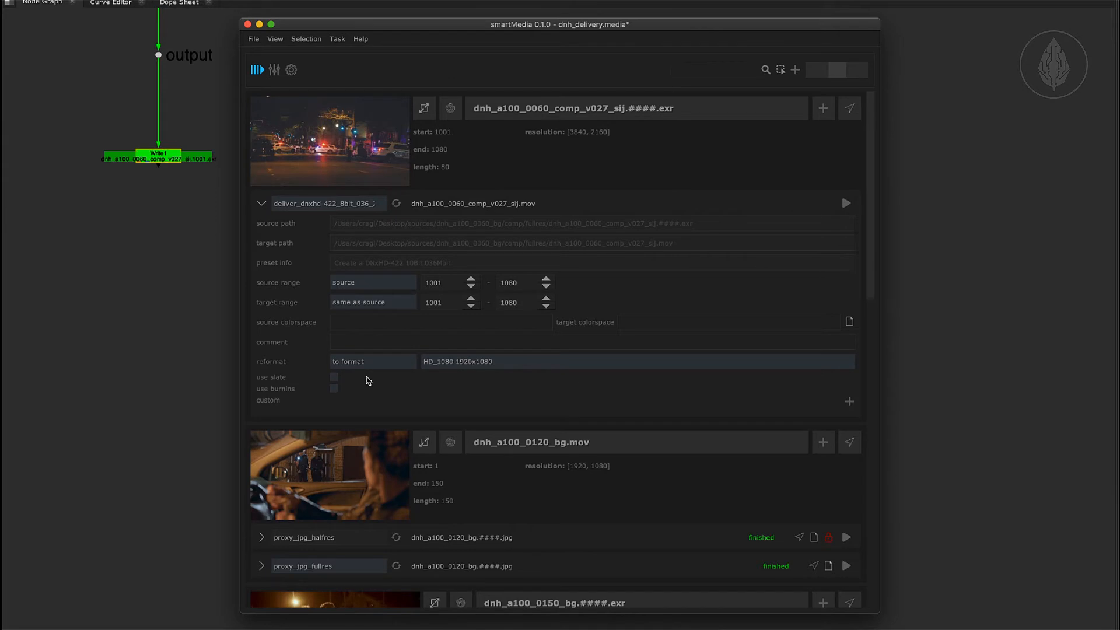
- Set the DNxHD task's comment to "cleaned up the street" and render the task
click(349, 339)
text(cleaned up the street)
click(517, 207)
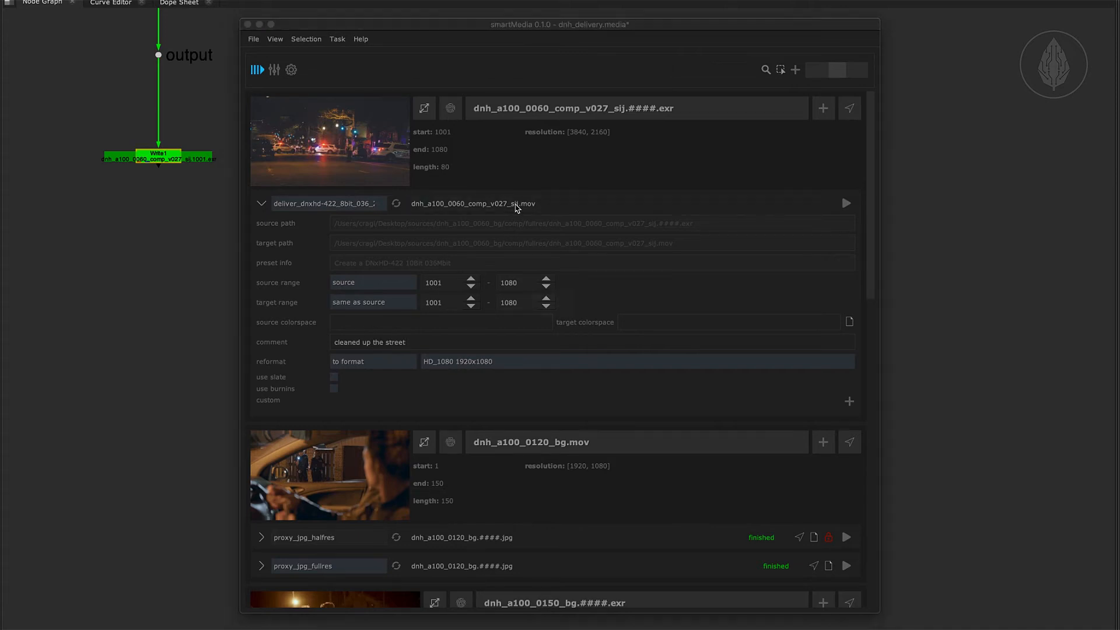
click(698, 415)
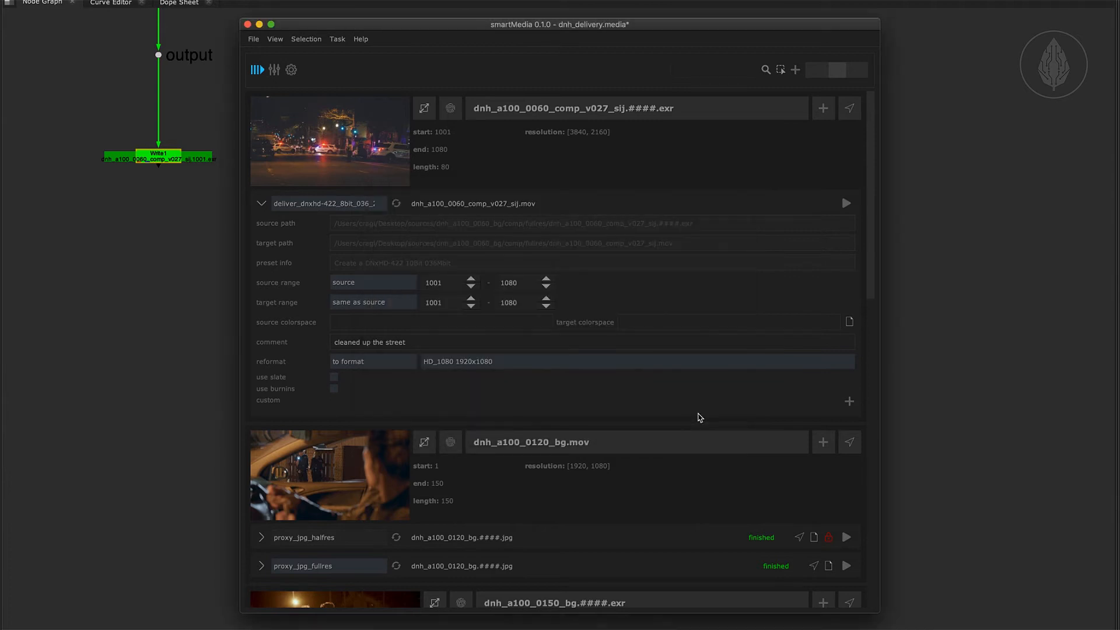
click(846, 204)
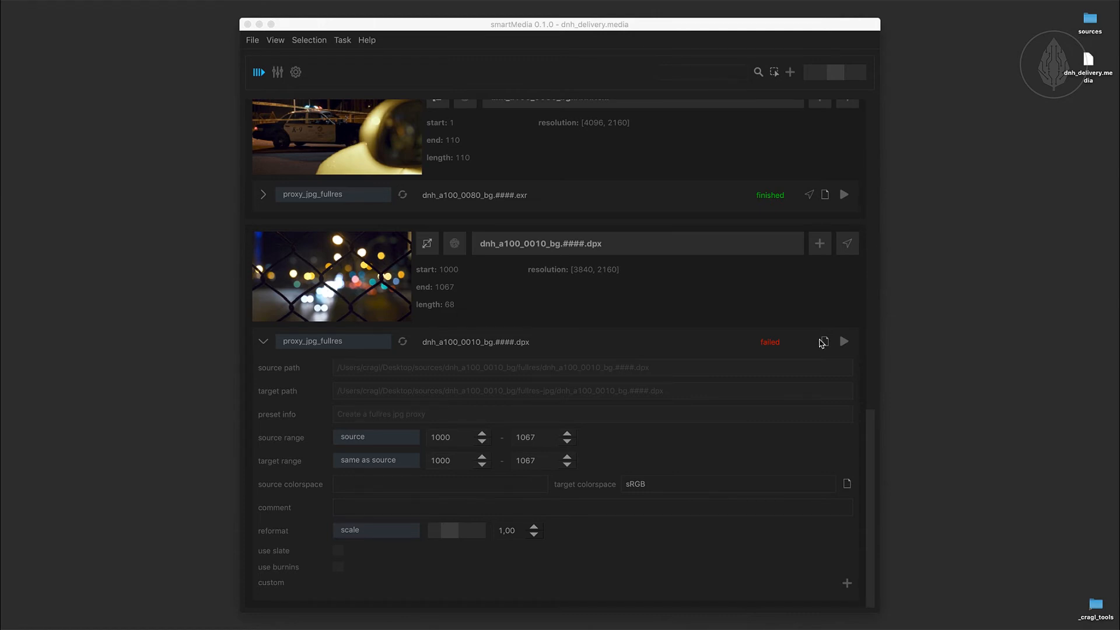
- Examine the render log of the failed dnh_a100_0010_bg.####.dpx task for the error's cause, and return to the task details
click(824, 342)
scroll(742, 453, down, 5)
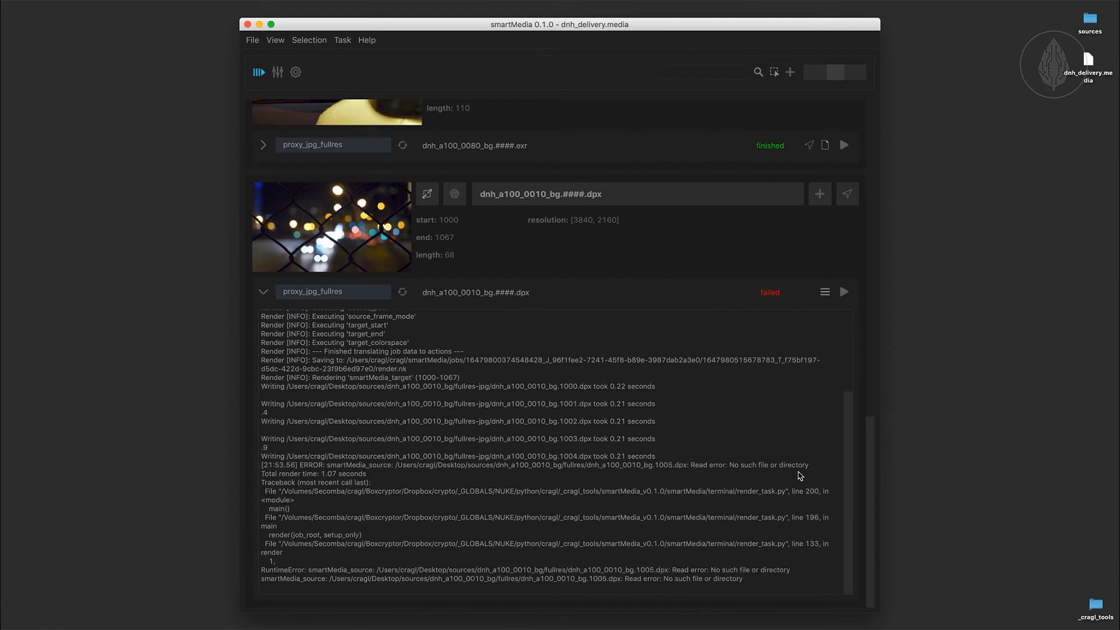
drag(261, 570, 798, 571)
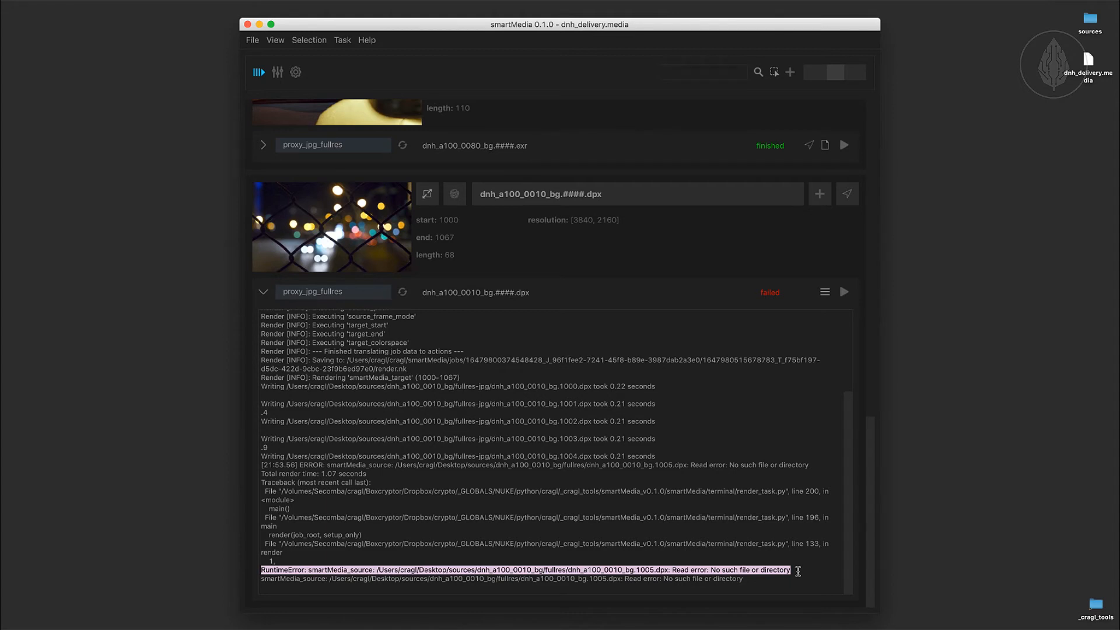
click(797, 571)
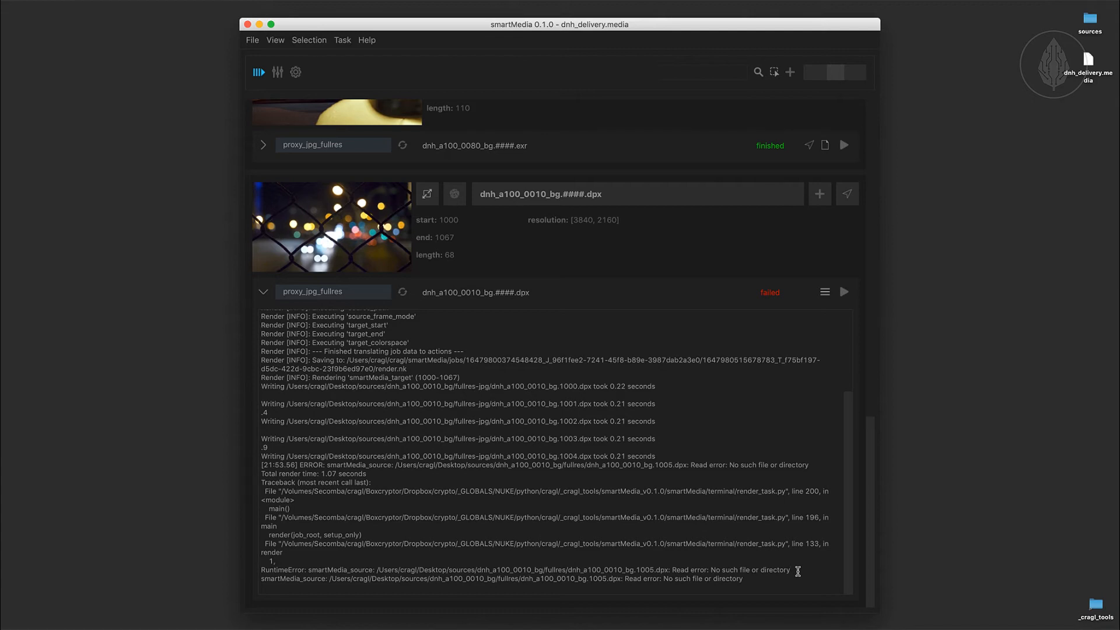
click(824, 292)
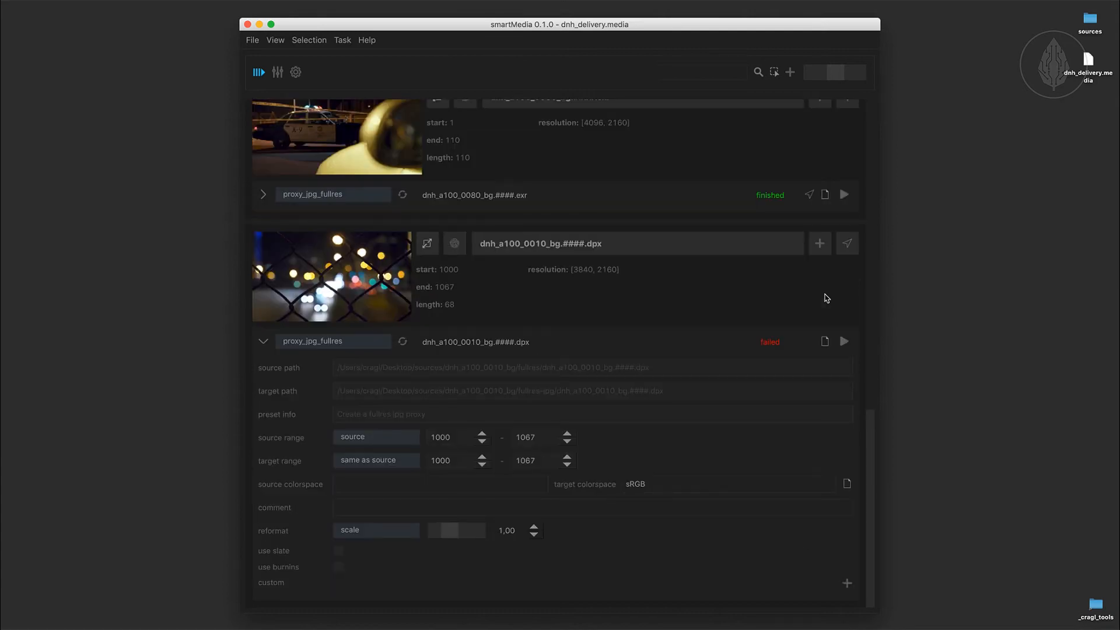
scroll(528, 288, up, 15)
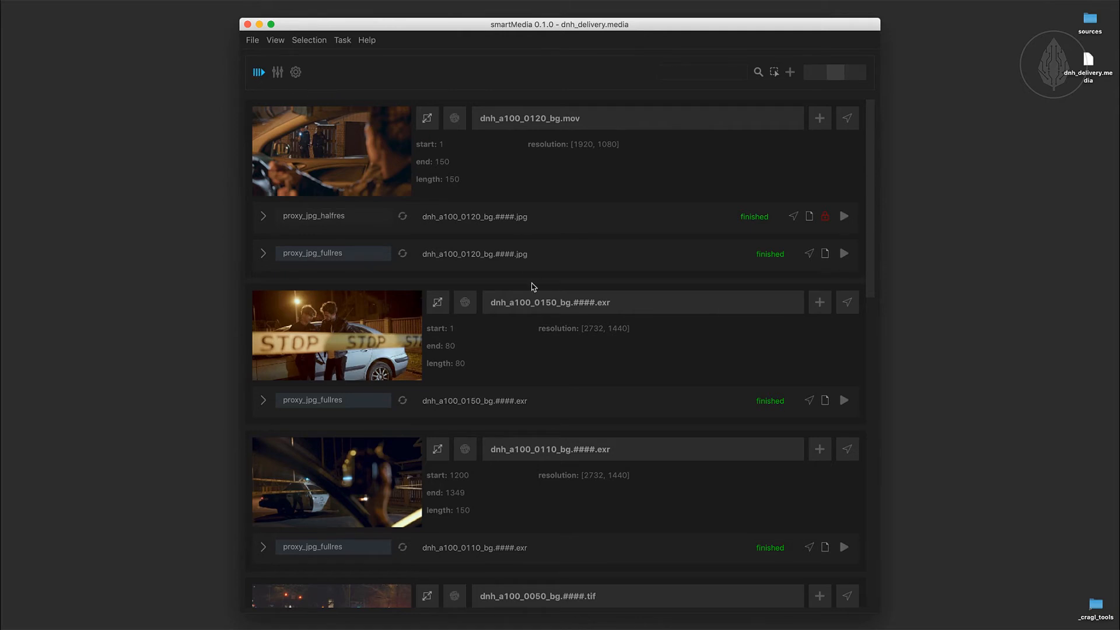
- Look through the jobs, presets and settings views by switching between them
click(278, 72)
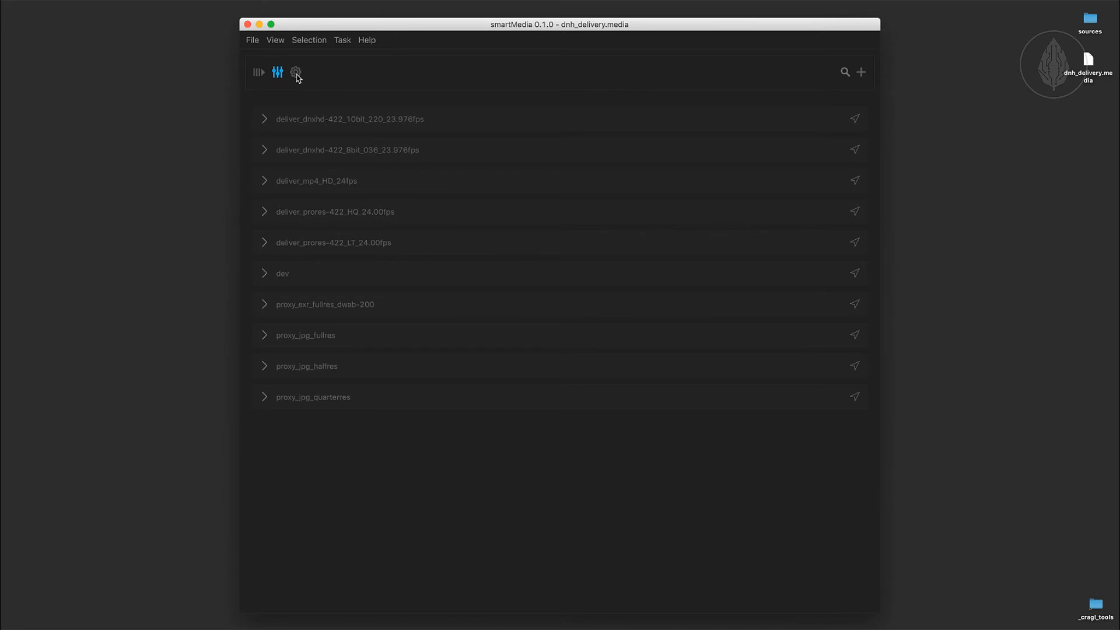
click(296, 73)
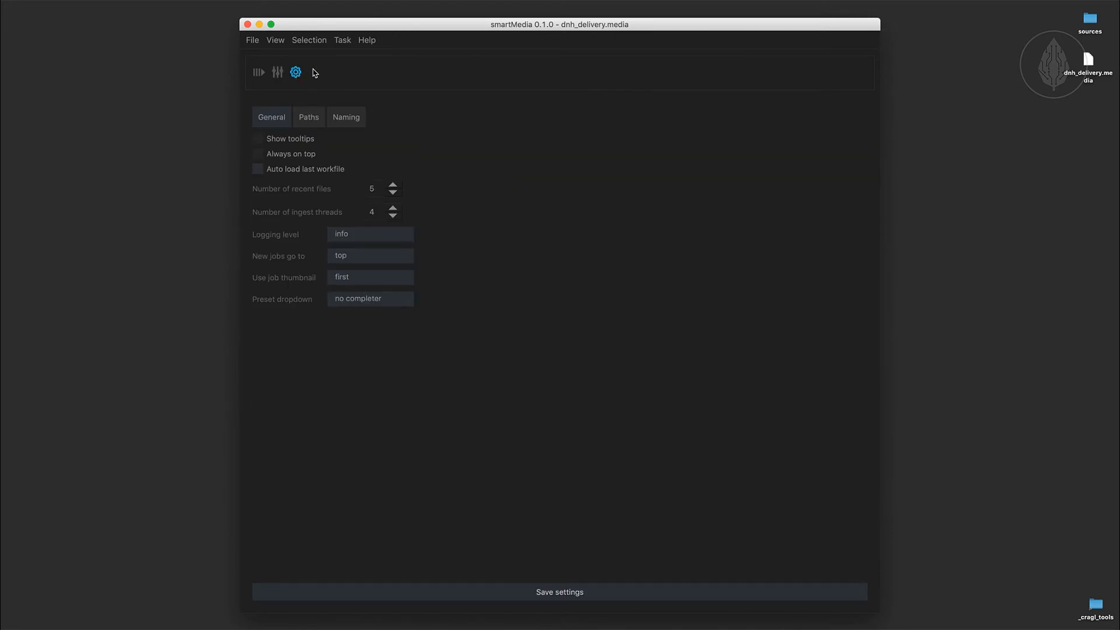
key(1)
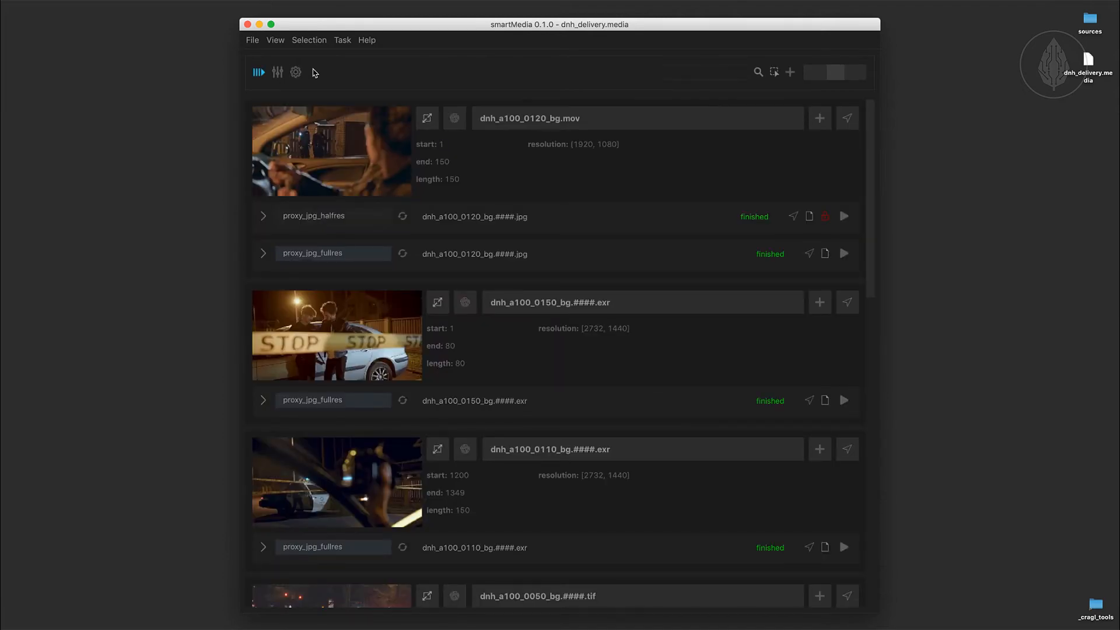
key(2)
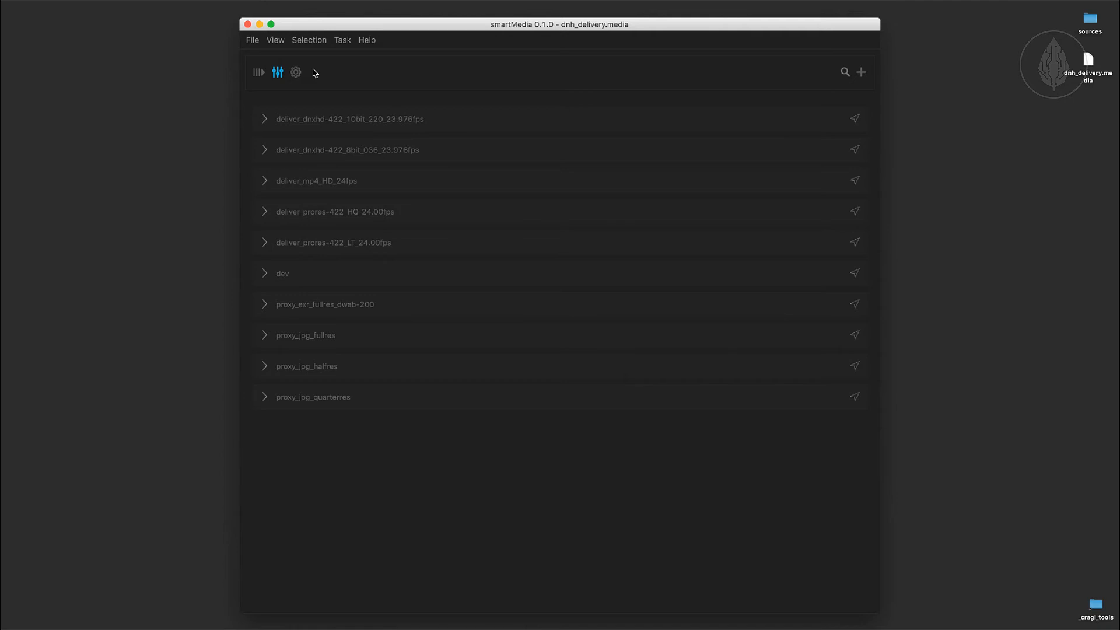
key(3)
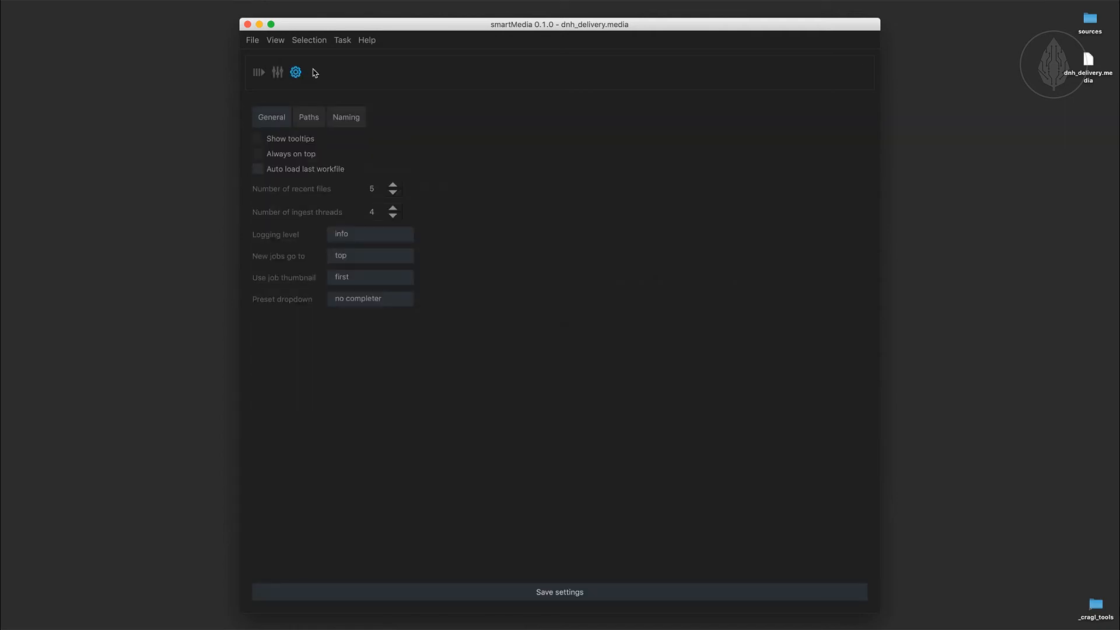
key(2)
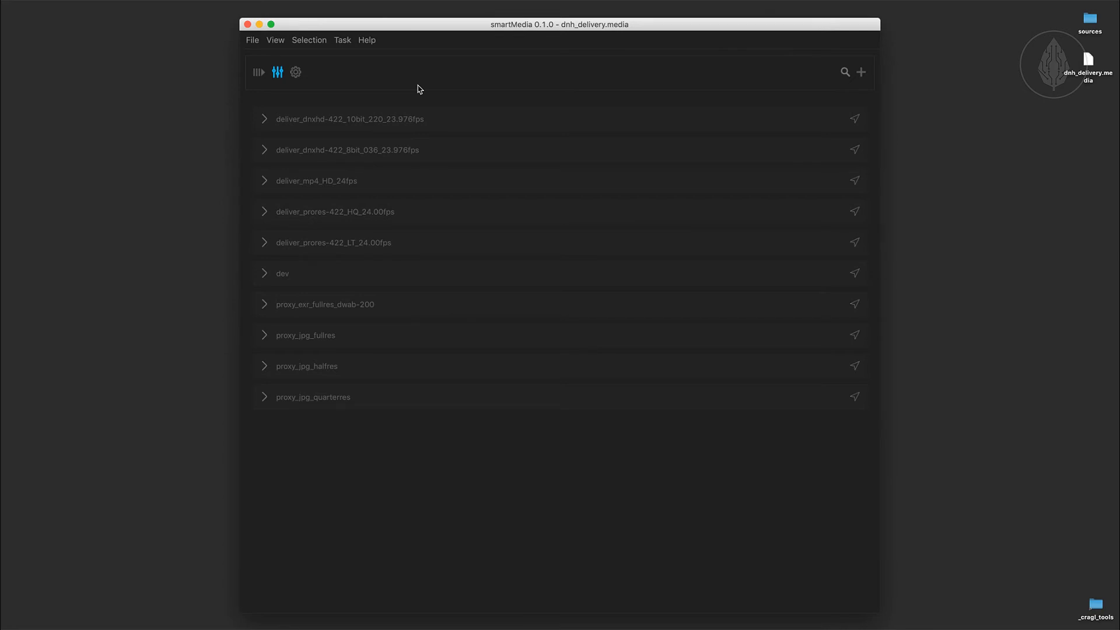
- Add two extra presets root directory entries in the path settings and remove them again
click(295, 72)
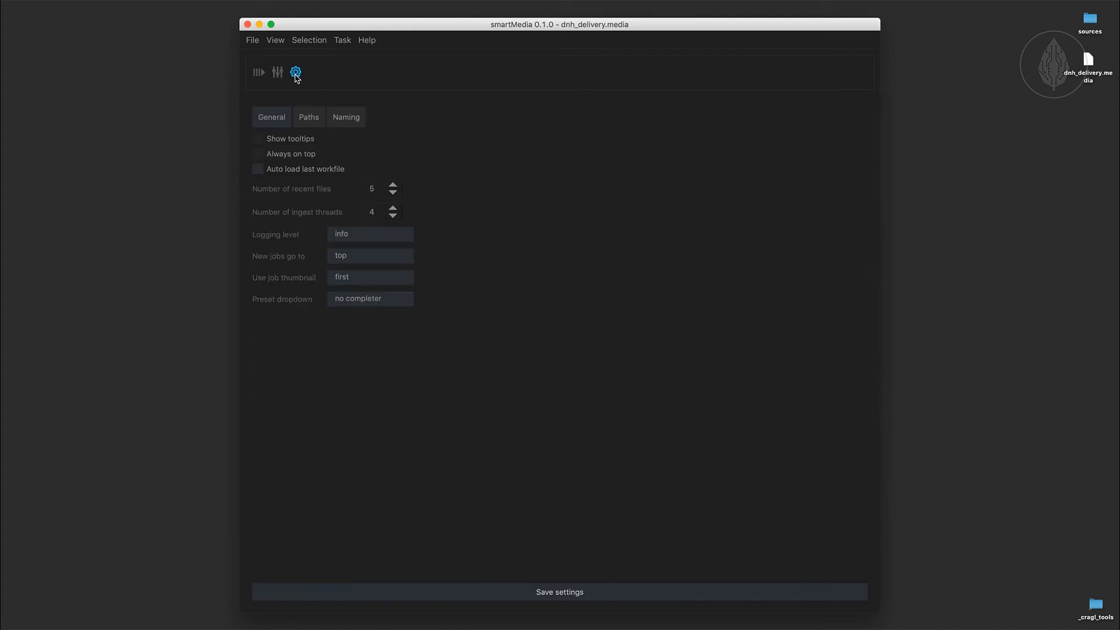
click(311, 117)
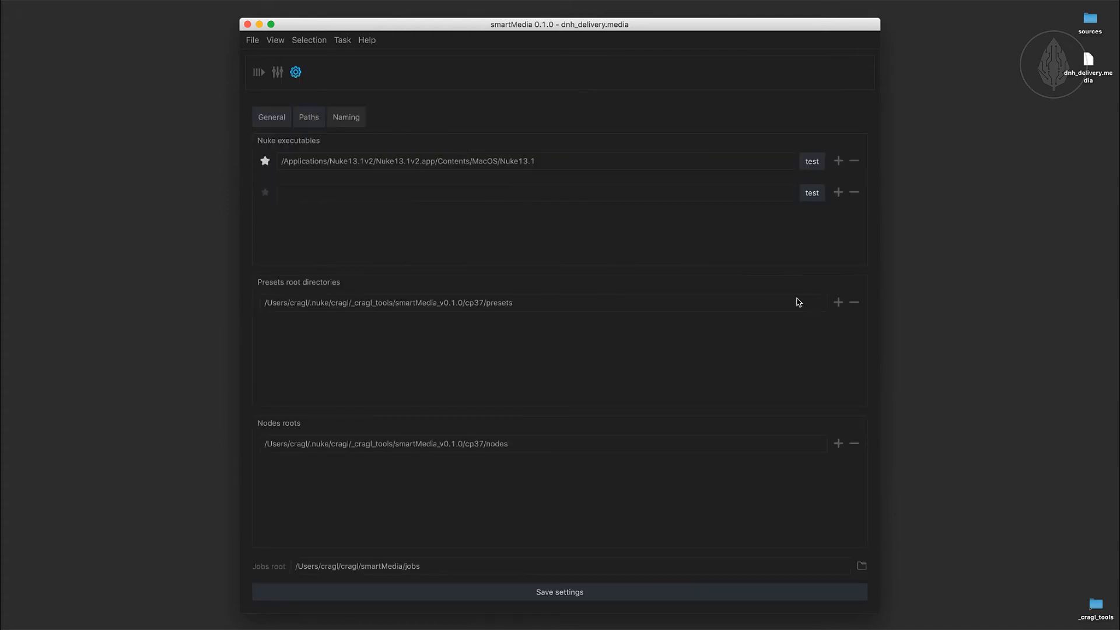
click(838, 302)
click(838, 333)
click(852, 366)
click(852, 335)
- Reveal the deliver_dnxhd-422_10bit_220_23.976fps preset's folder in the file browser
click(279, 73)
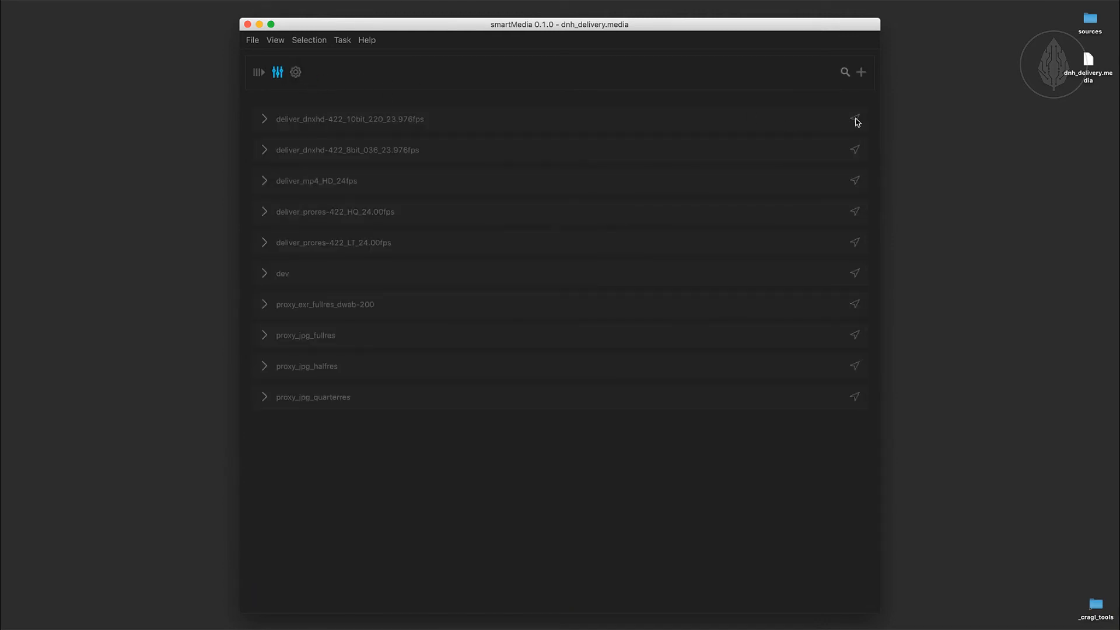
click(855, 119)
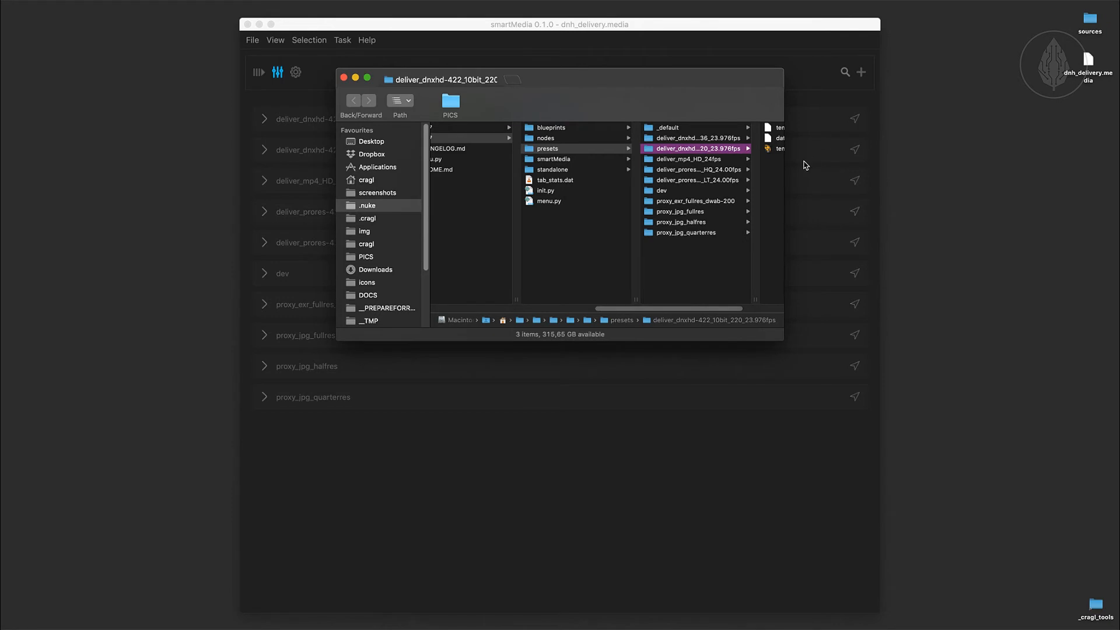
- Look at the files in the deliver_dnxhd-422_10bit_220_23.976fps preset folder, and close the file browser window
scroll(739, 170, right, 4)
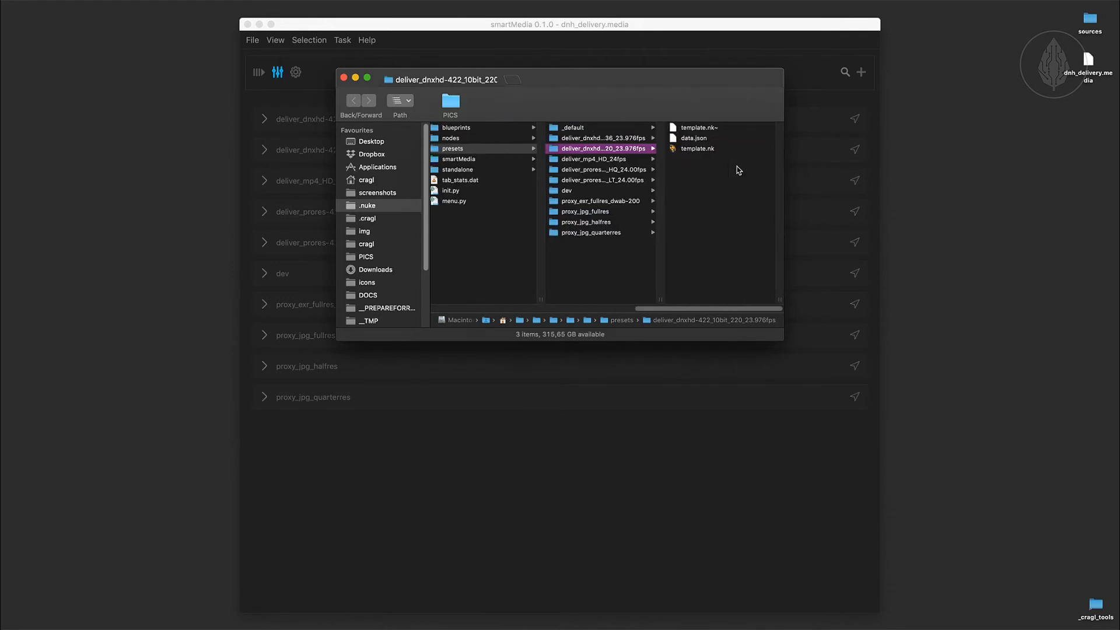
drag(738, 170, 718, 124)
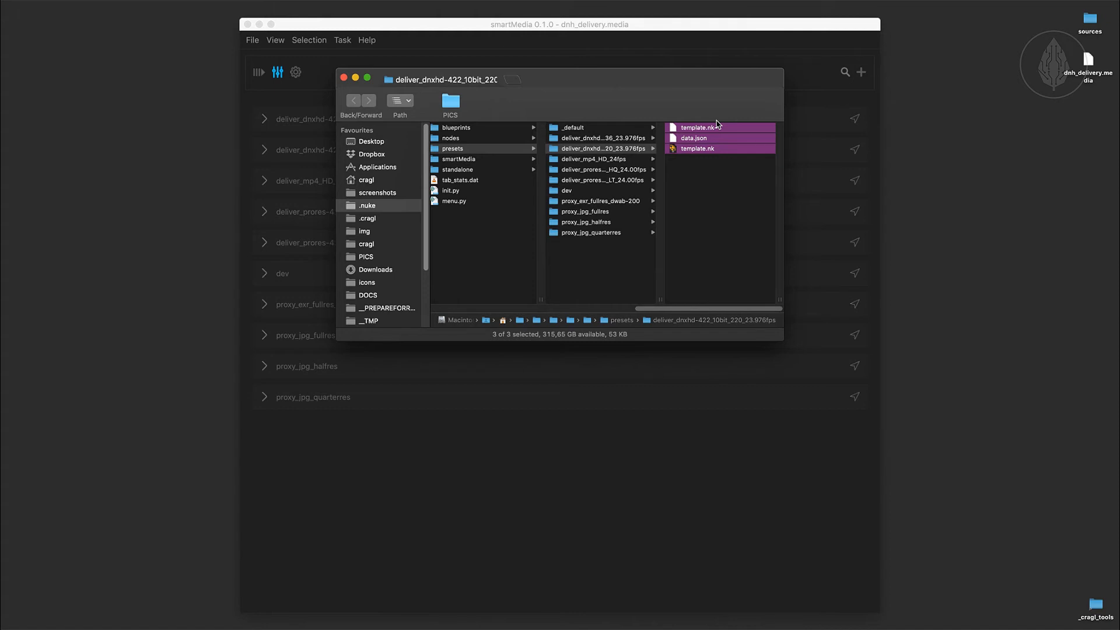
key(super+w)
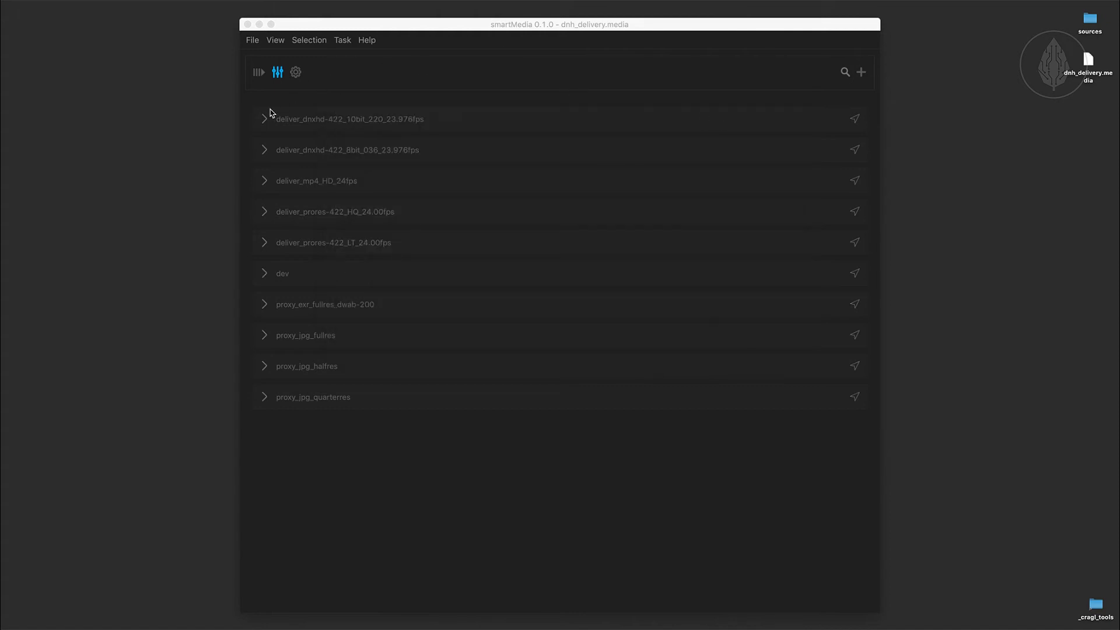
- In the deliver_dnxhd-422_10bit_220_23.976fps preset, set use_slate to false and target_fps to 24.00, and save it
click(264, 122)
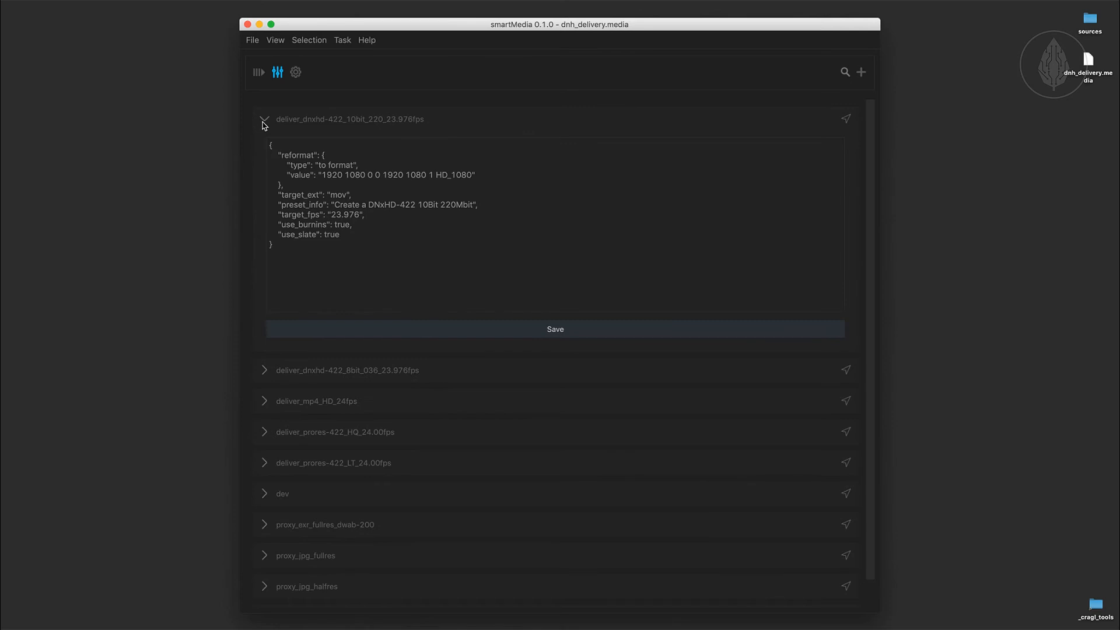
double_click(332, 234)
text(false)
drag(330, 214, 359, 214)
text(24.00)
click(459, 335)
click(619, 330)
- Set target_fps back to 23.976 in the deliver_dnxhd-422_10bit_220_23.976fps preset, save it and collapse its data
double_click(340, 214)
text(23.976)
click(460, 335)
click(617, 329)
click(265, 122)
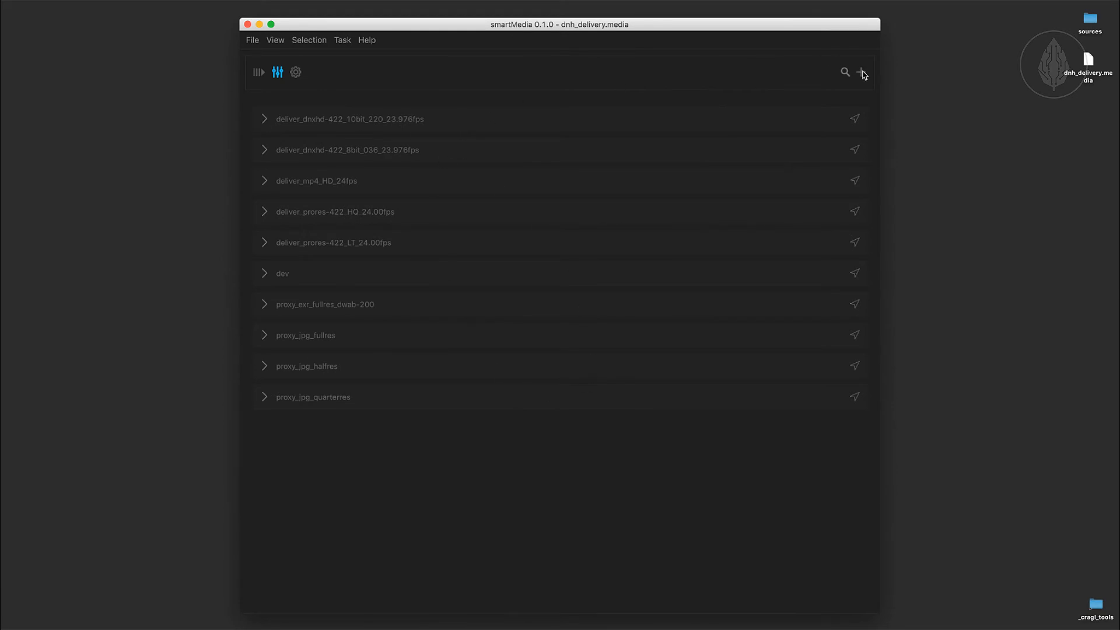
- Start a new preset named delivery_dpx_2048x1152 with the description "Create a delivery dpx in 2048x1152 pixel"
click(862, 73)
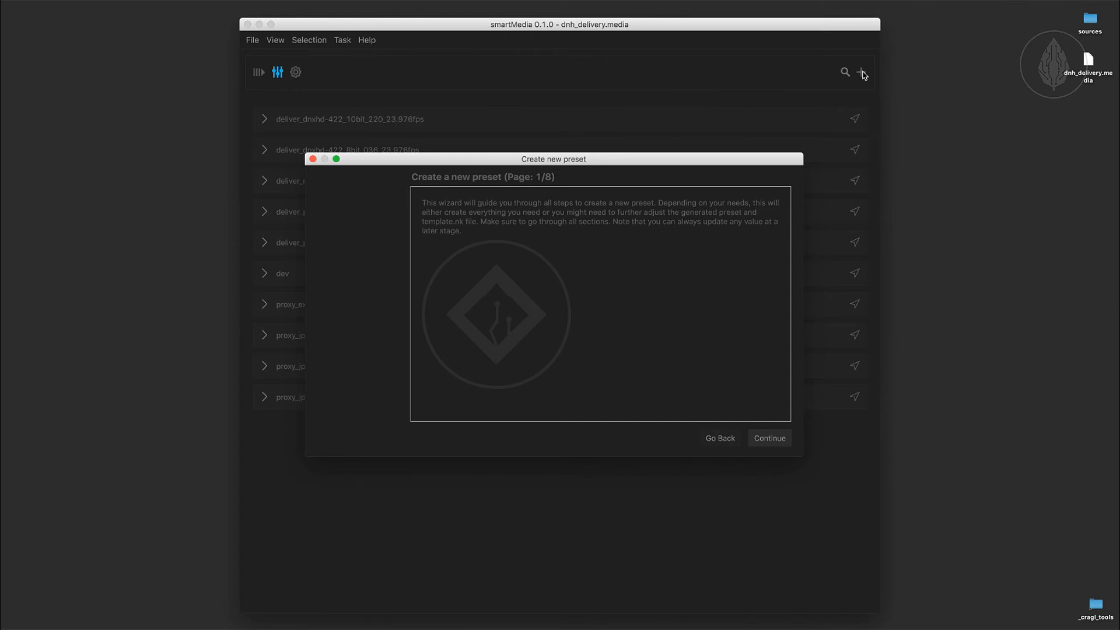
click(769, 440)
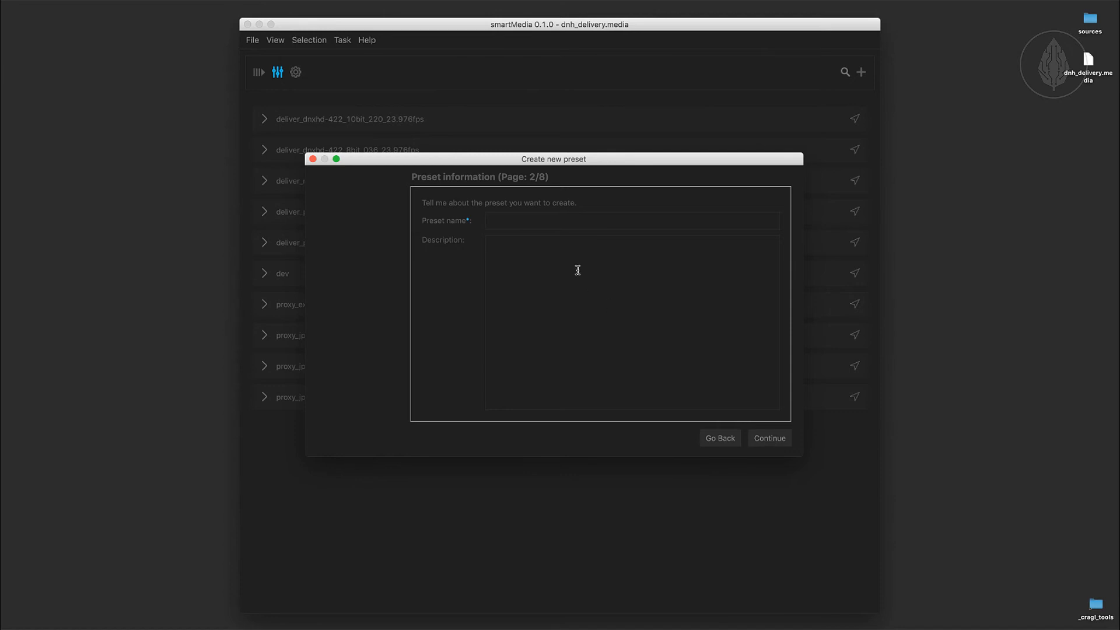
click(531, 218)
text(delivery_dpx_2048x1152)
click(538, 265)
text(create a delivery dpx in 2048x)
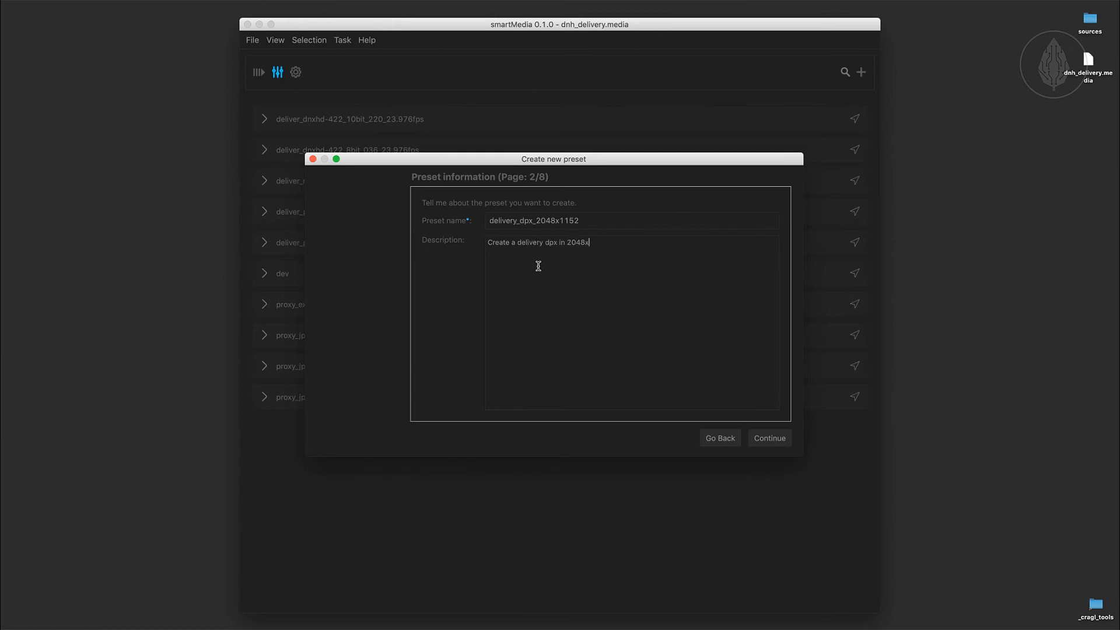
text(1152 pixel)
click(770, 440)
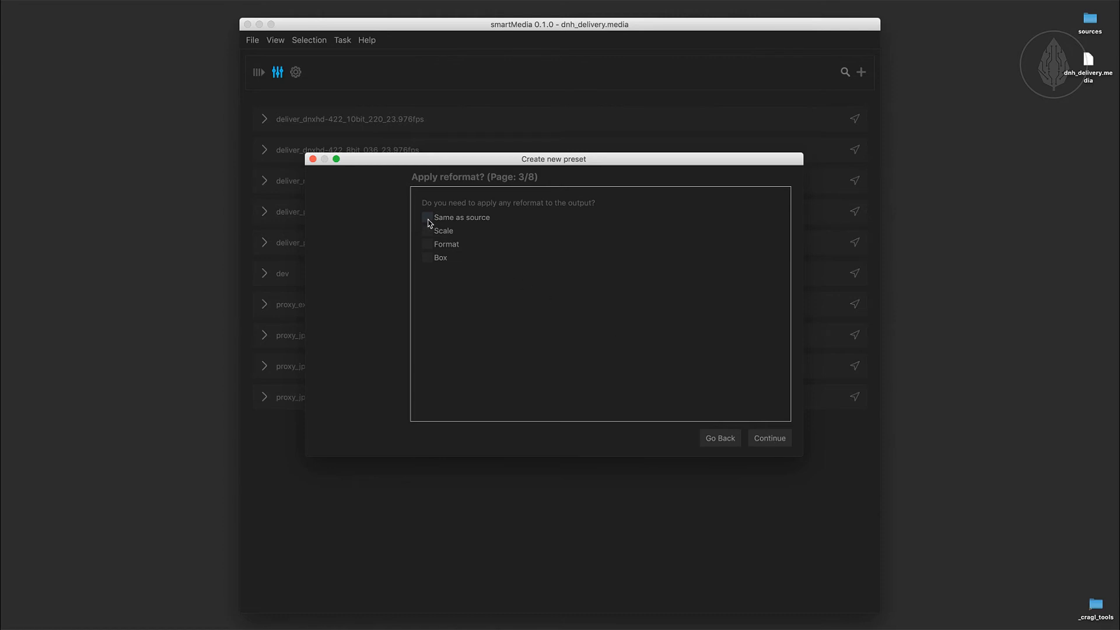
- Reformat the preset's output by Format, creating and using a new format named delivery_dnh with resolution 2048 x 1152
mouse_move(429, 222)
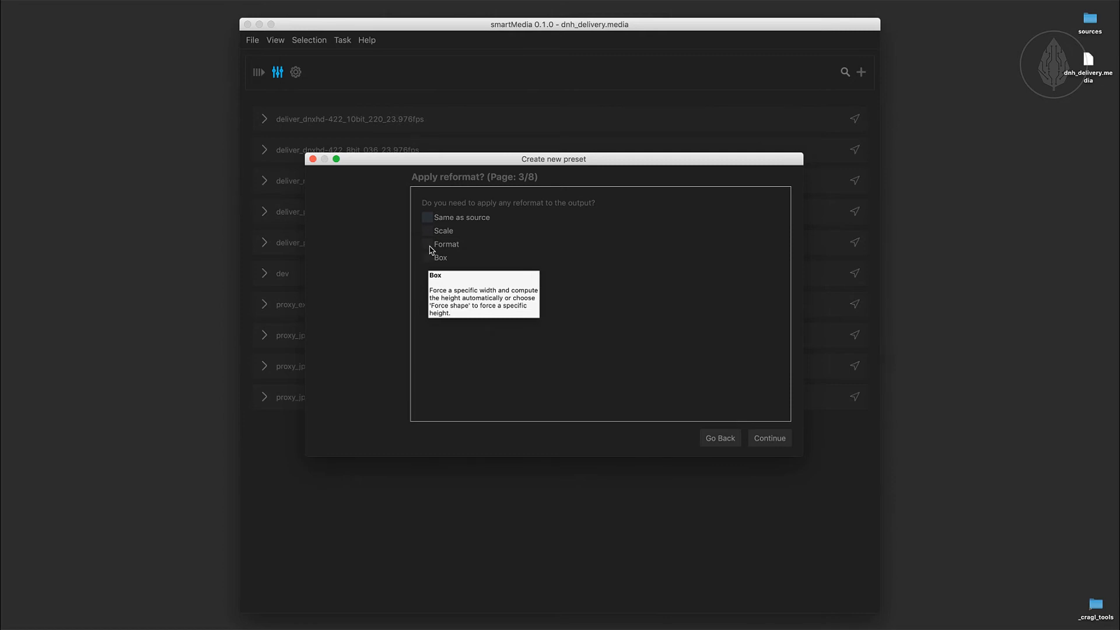
click(431, 246)
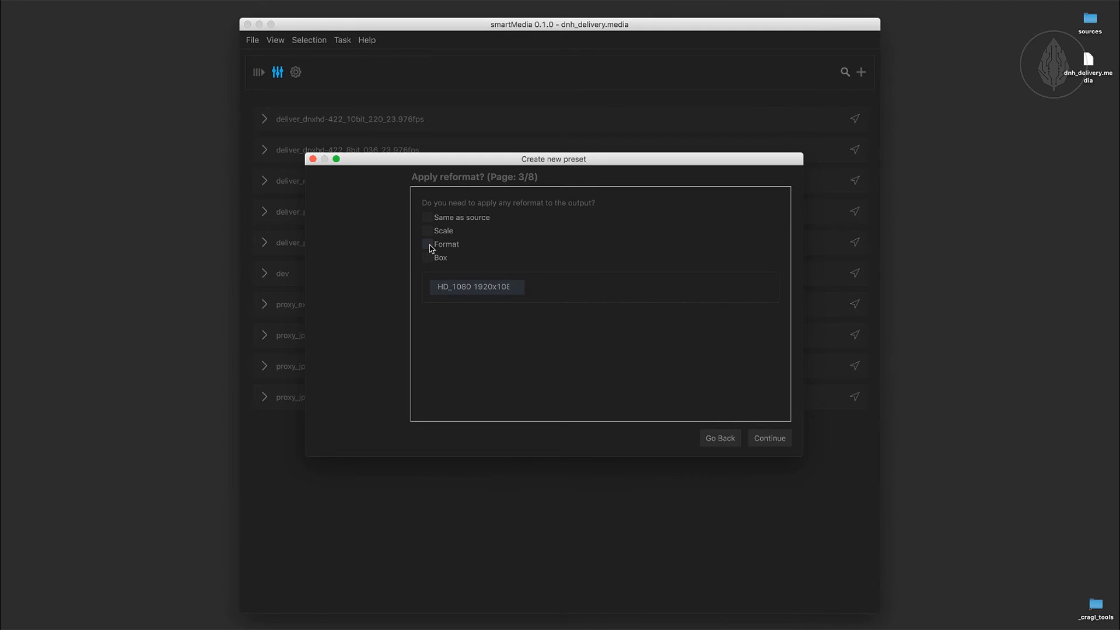
click(474, 288)
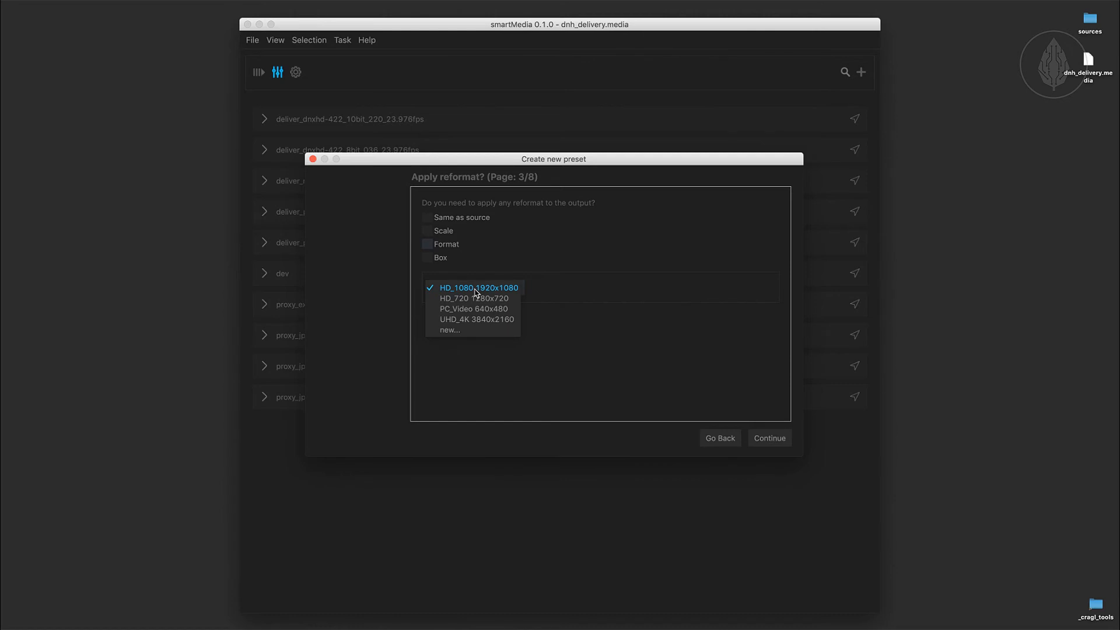
click(476, 330)
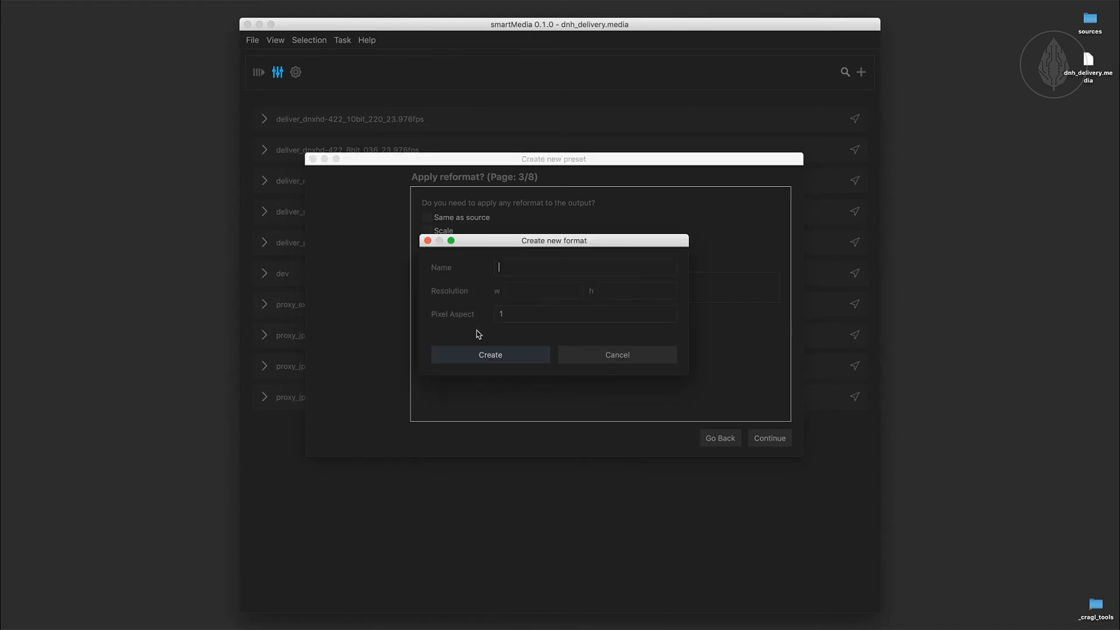
text(delivery_dnh)
click(523, 291)
text(2048)
click(599, 291)
text(1152)
click(511, 356)
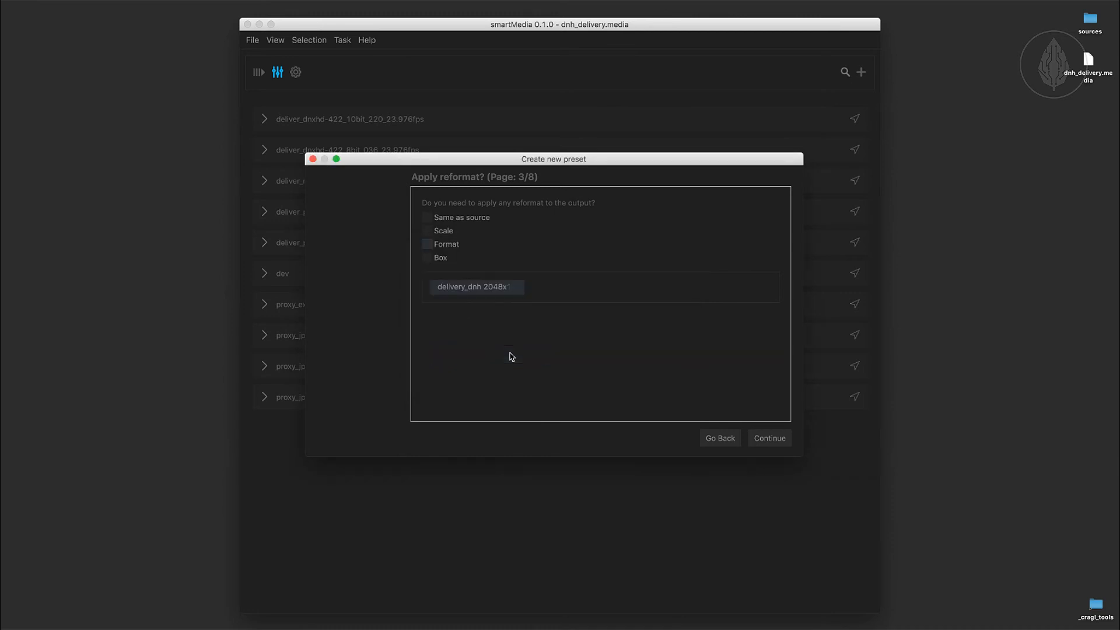
click(502, 291)
click(494, 290)
click(779, 437)
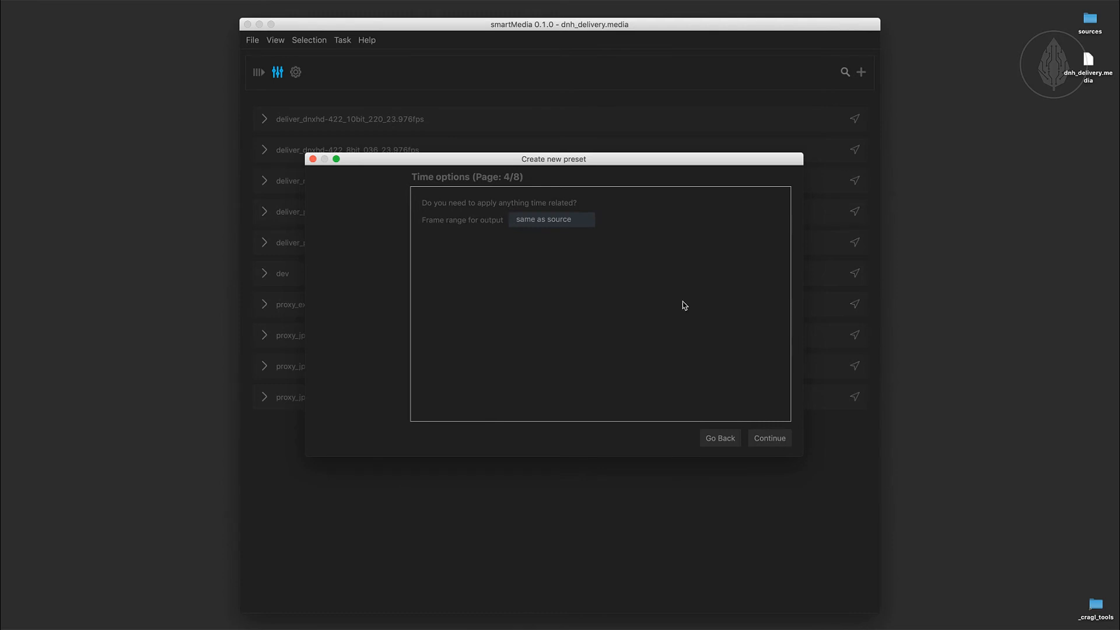
- Keep the preset's output frame range same as source and apply the smartMedia_slate_v001 slate without burnins
click(584, 222)
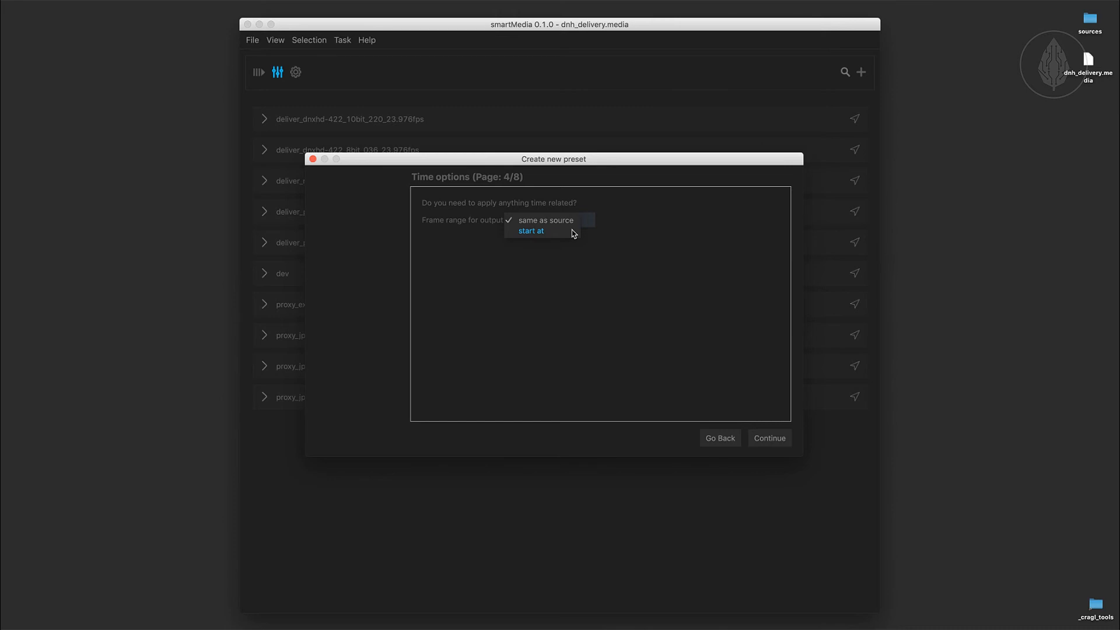
click(572, 224)
click(768, 442)
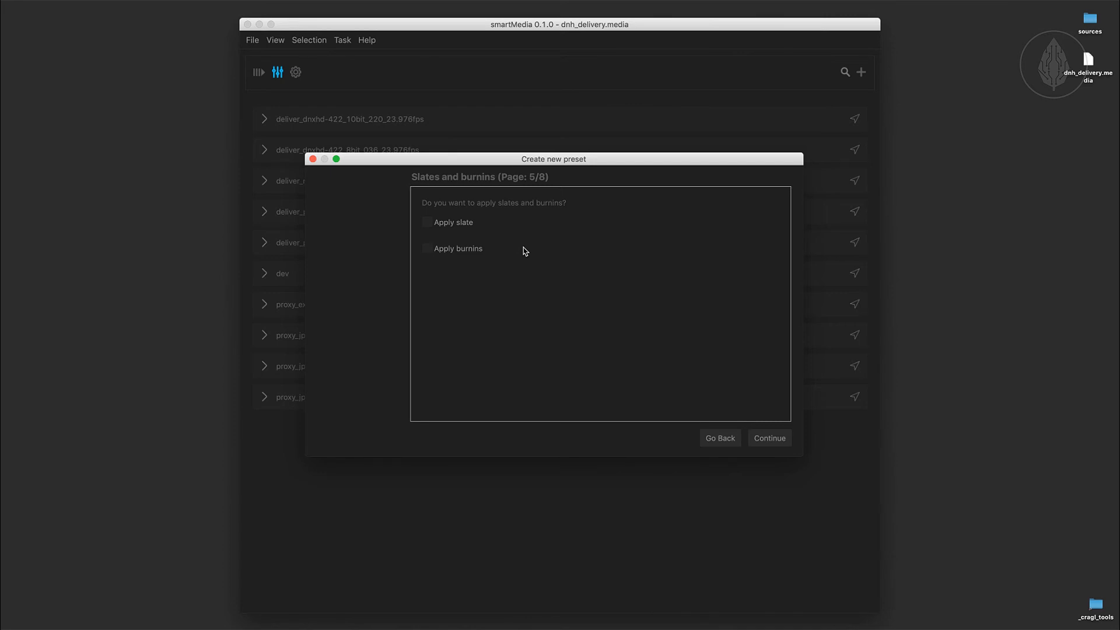
click(426, 223)
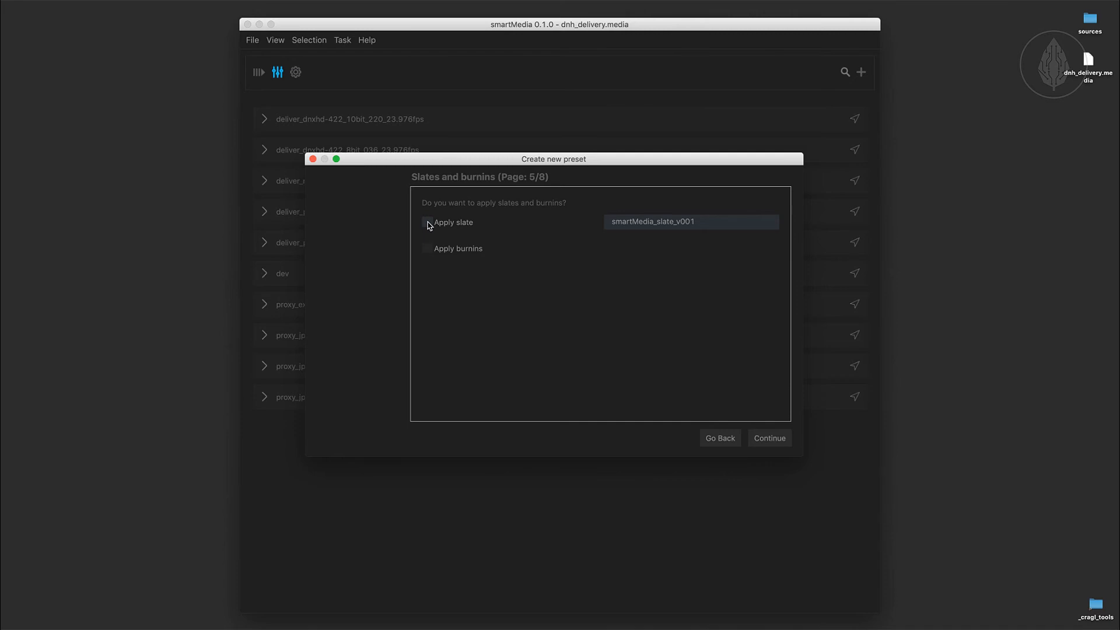
click(756, 441)
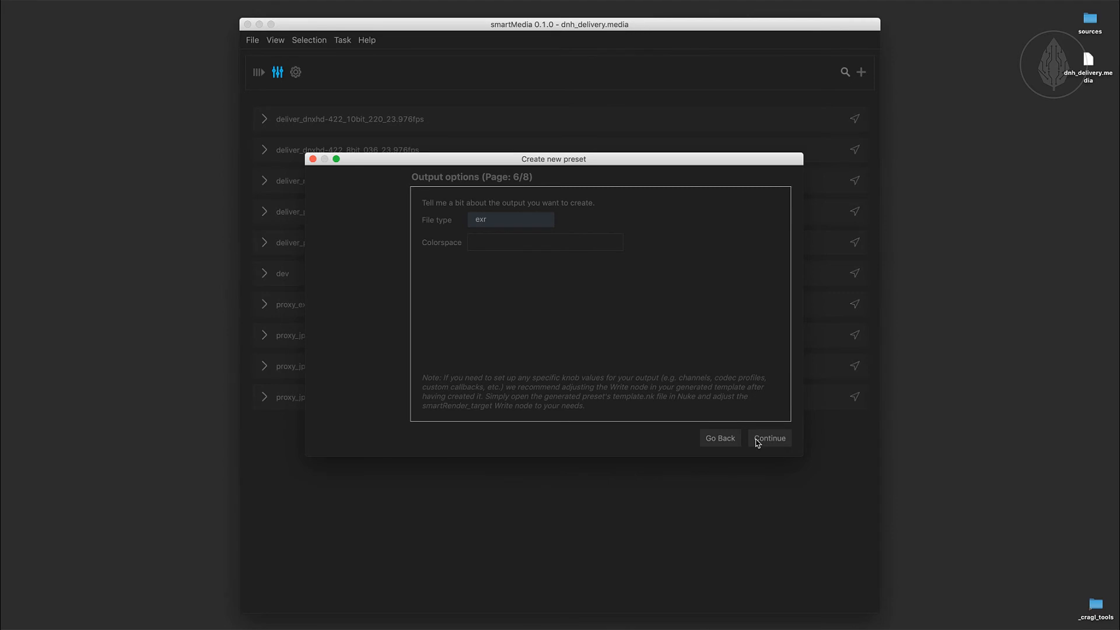
- Set the preset's output file type to dpx and its colorspace to compositing_log
click(545, 227)
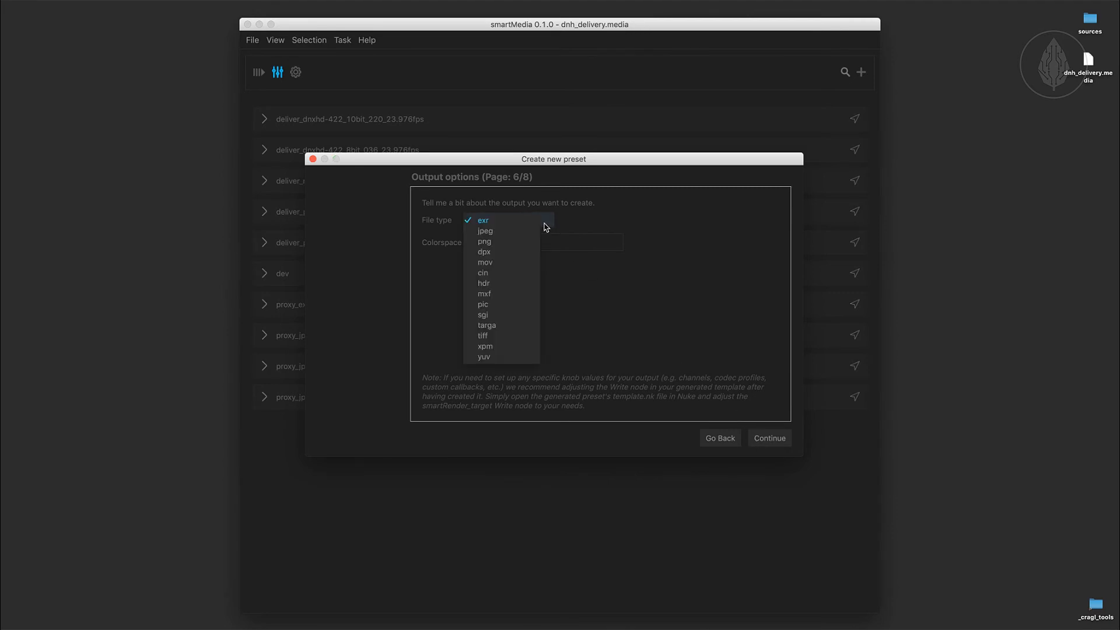
click(508, 251)
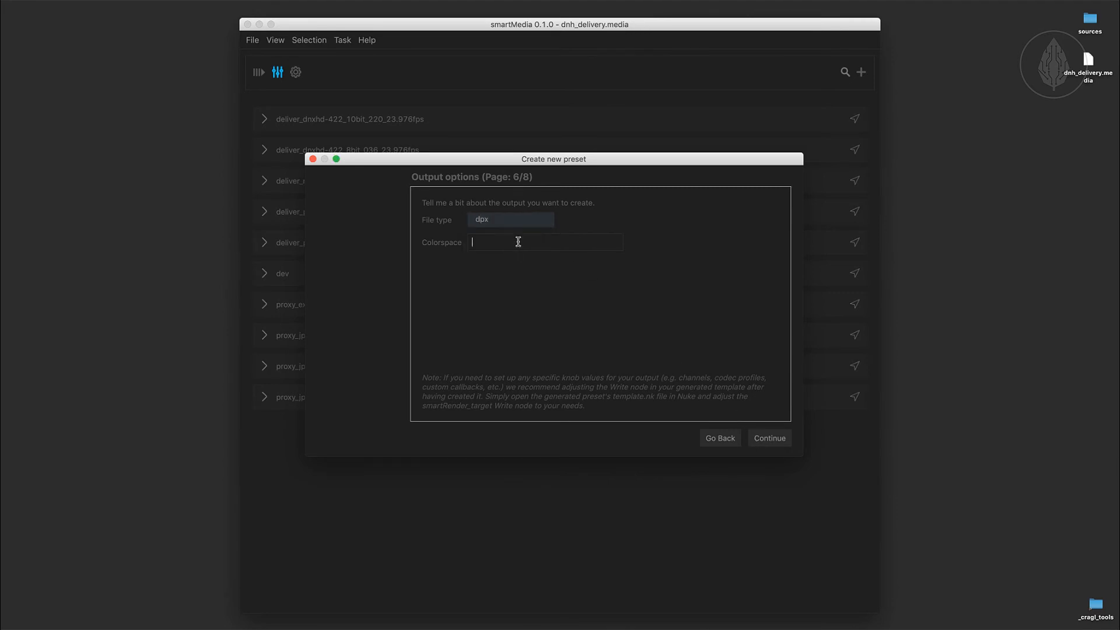
click(518, 241)
text(c)
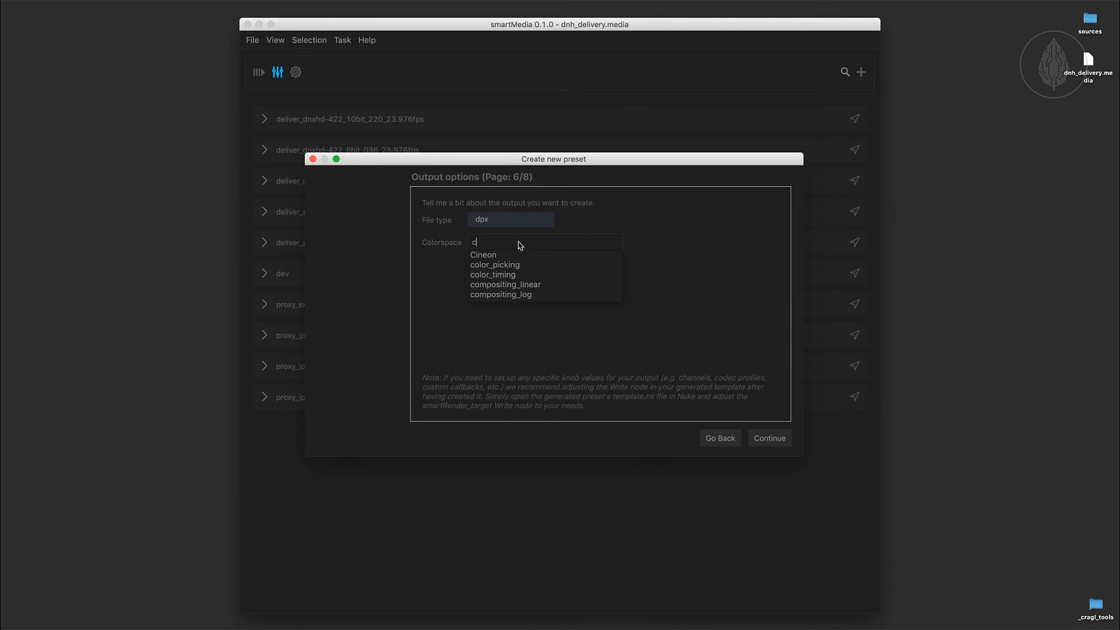
click(521, 295)
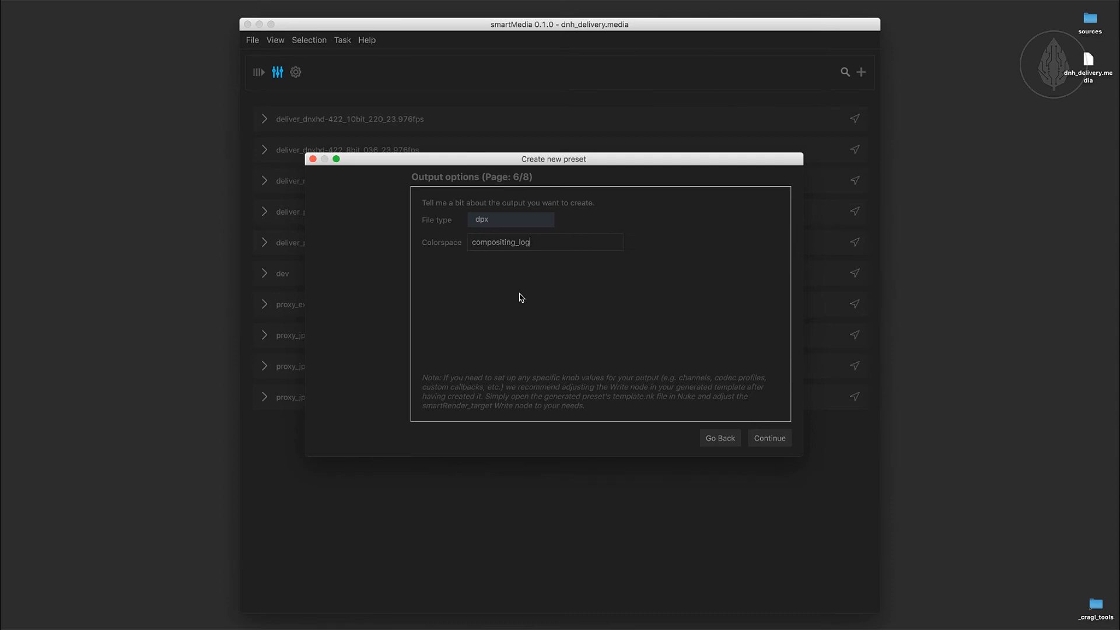
click(767, 437)
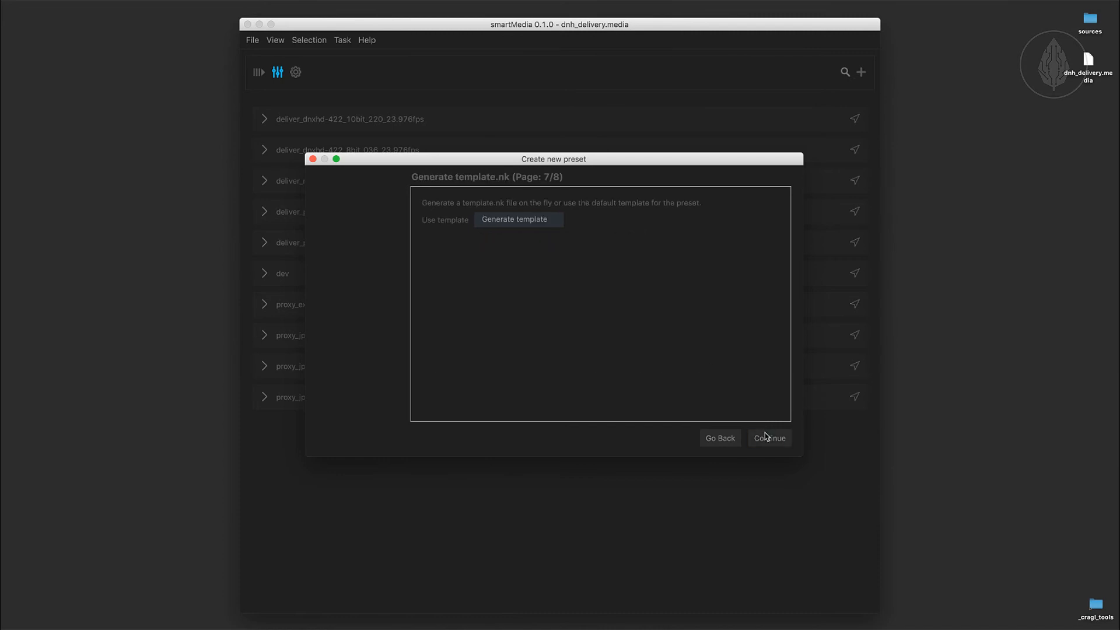
- Keep Generate template as the template.nk option for the new preset
click(551, 220)
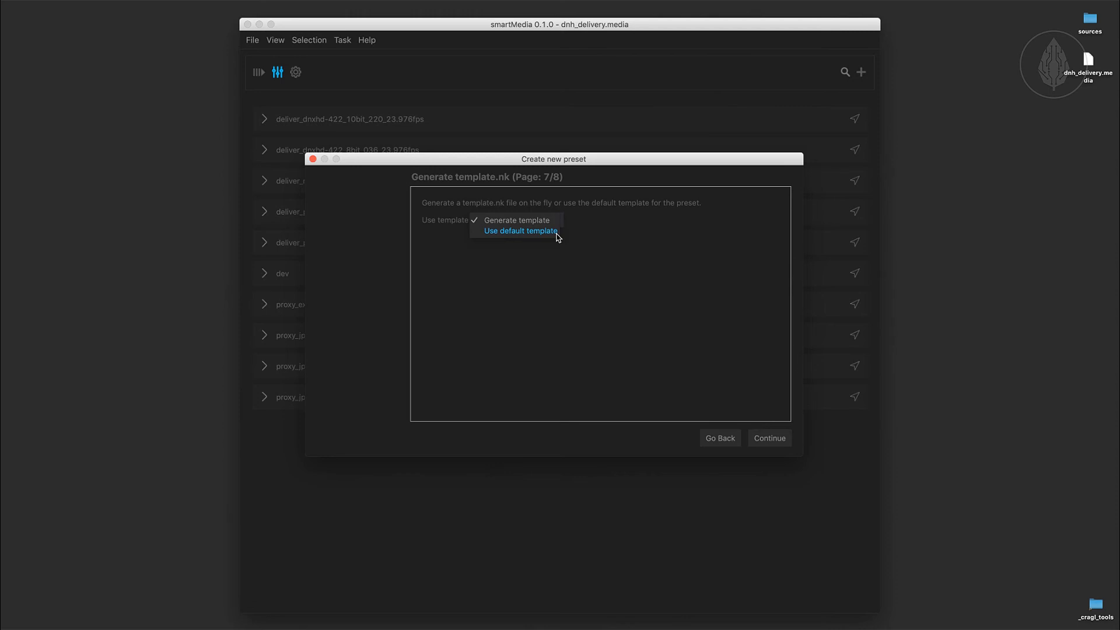
click(553, 221)
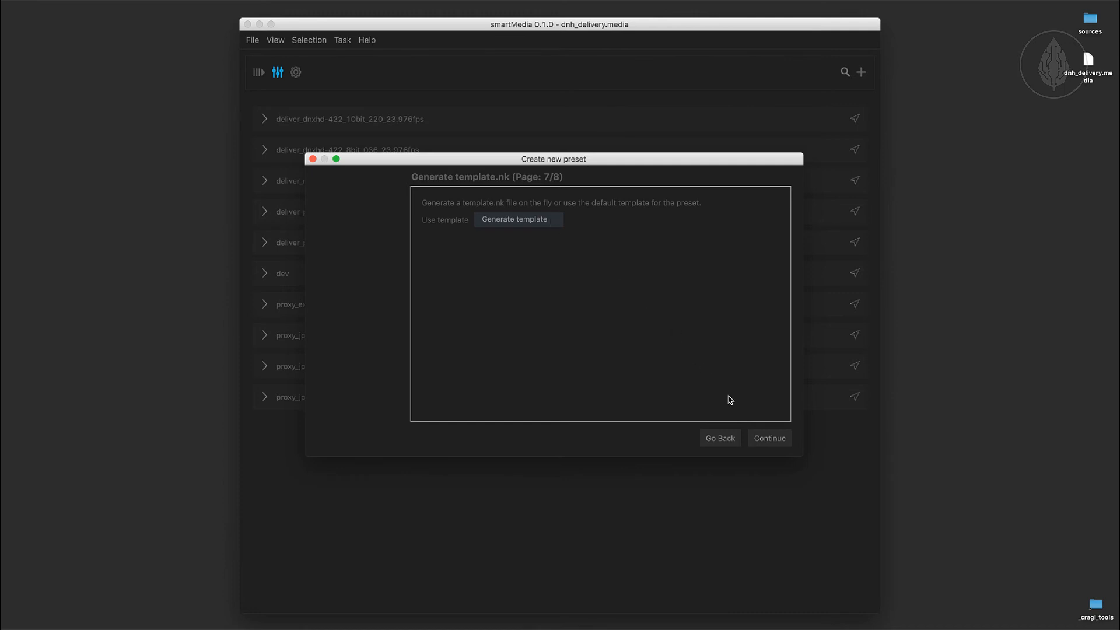
click(763, 438)
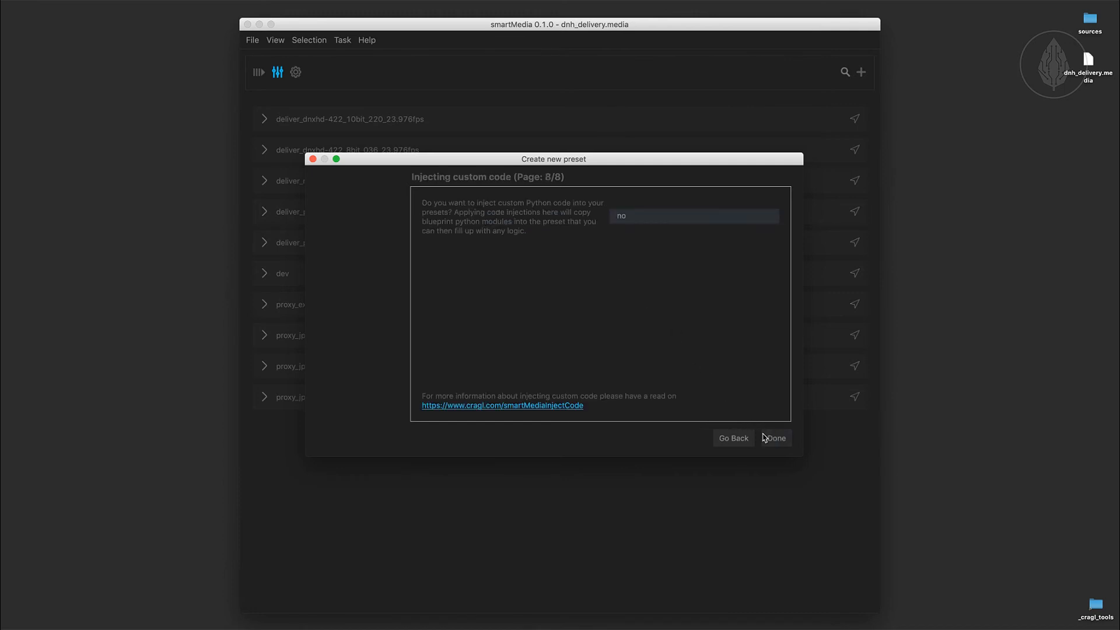
- Look at the custom Python code injection options, leave injection set to no, and finish creating the preset
click(672, 222)
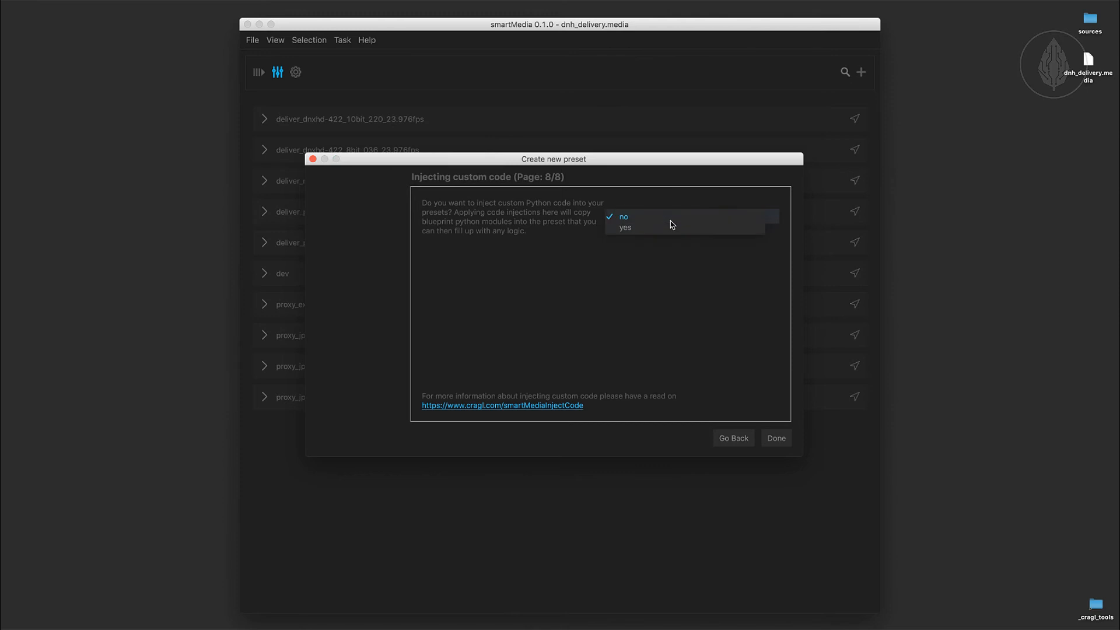
click(670, 232)
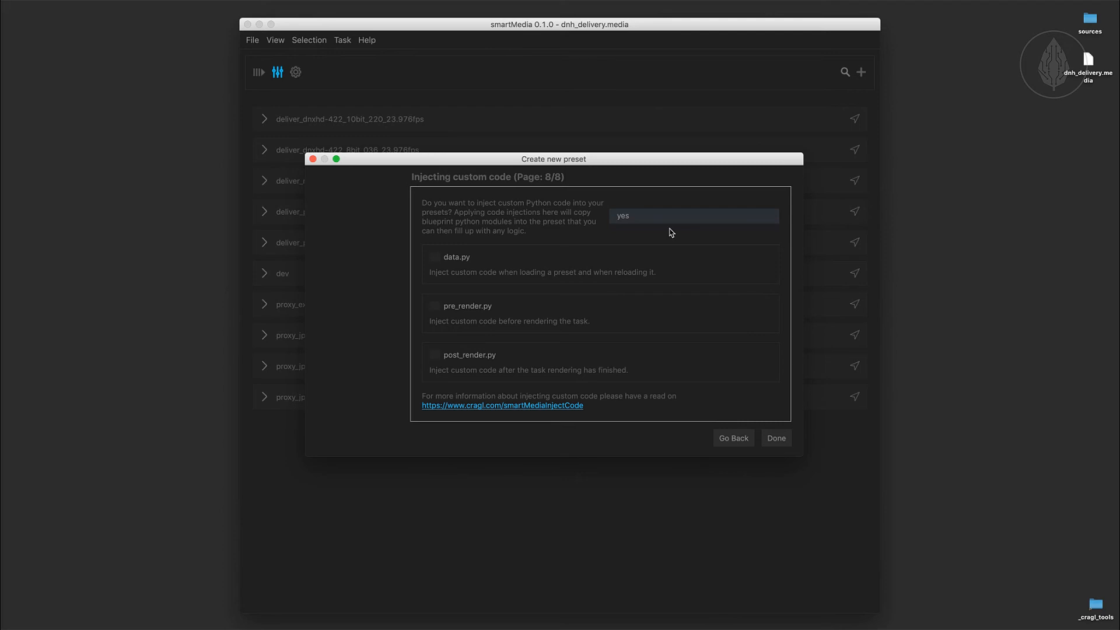
click(665, 217)
click(664, 211)
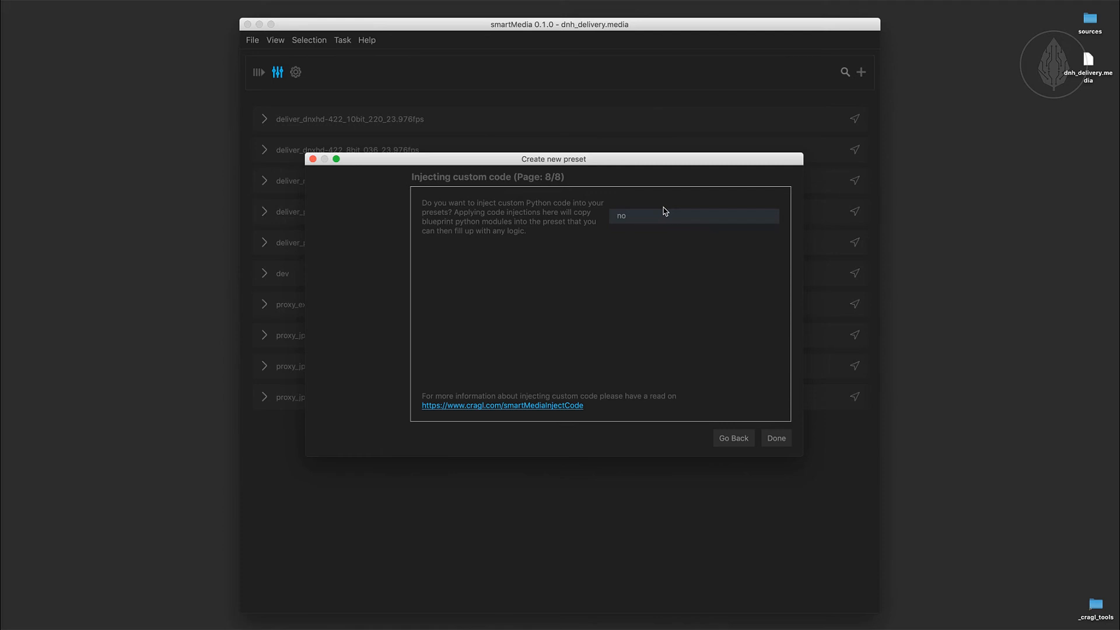
click(775, 438)
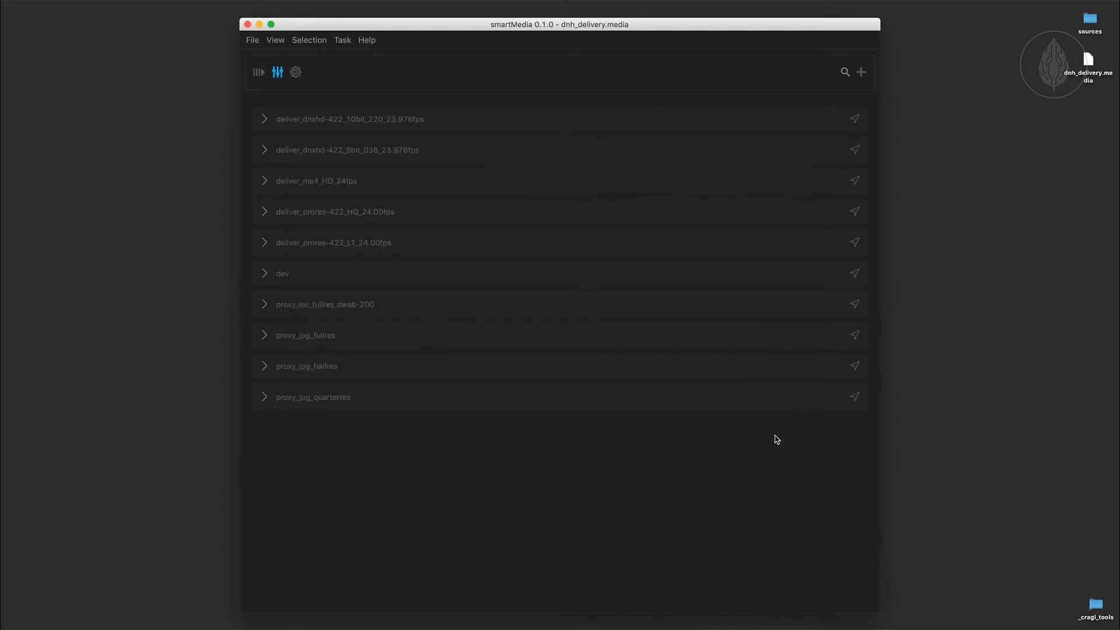
click(655, 325)
- Add a new task to the dnh_a100_0120_bg.mov job and assign it the delivery_dpx_2048x1152 preset
key(super+1)
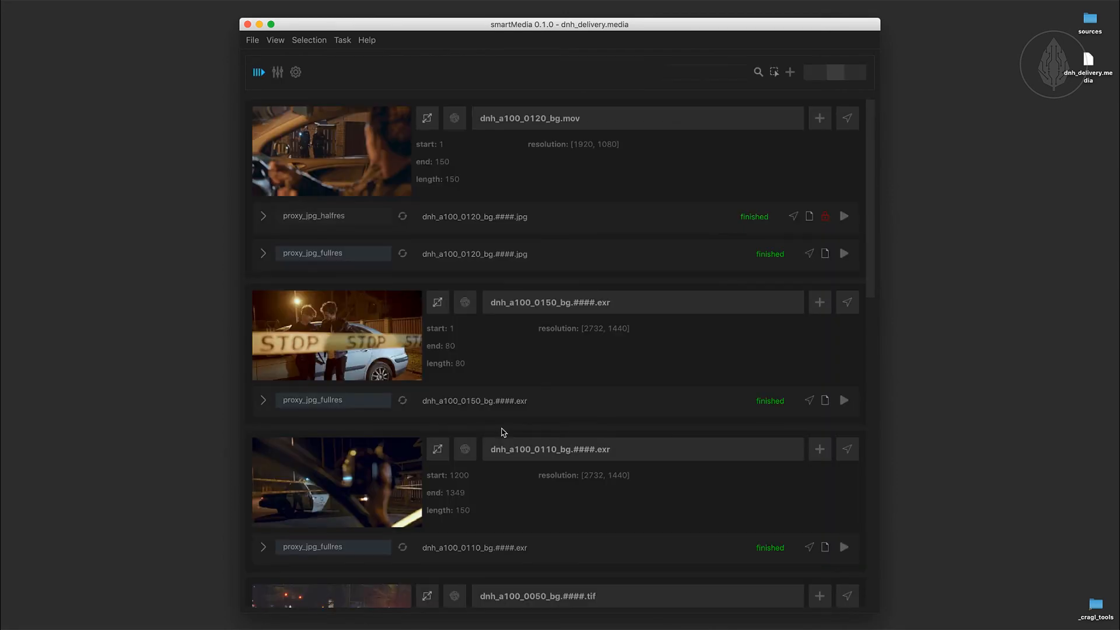
click(821, 120)
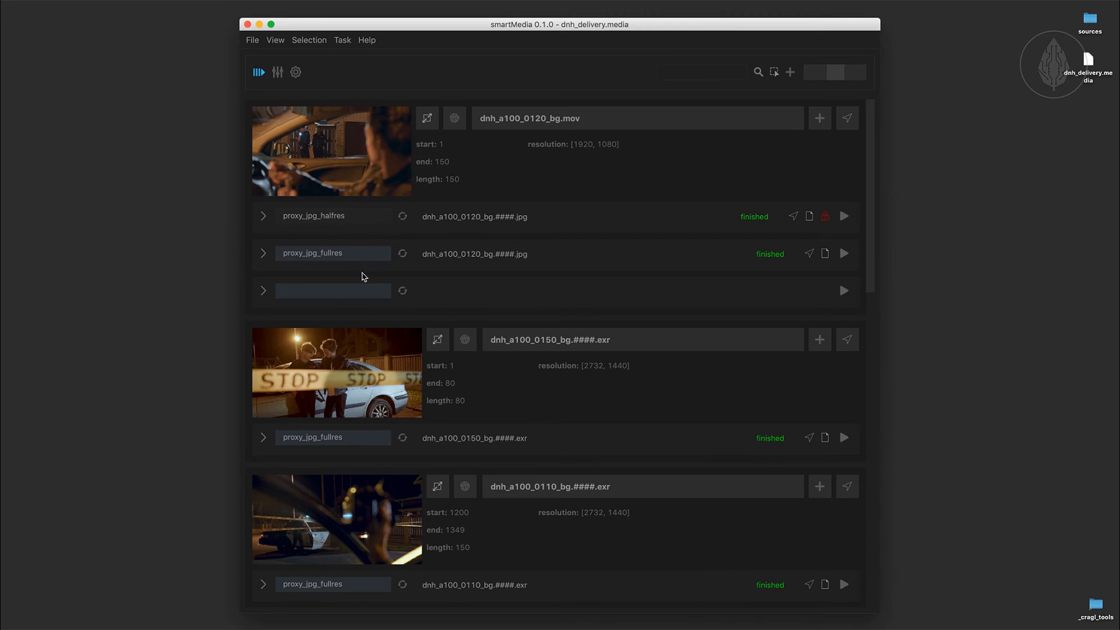
click(356, 291)
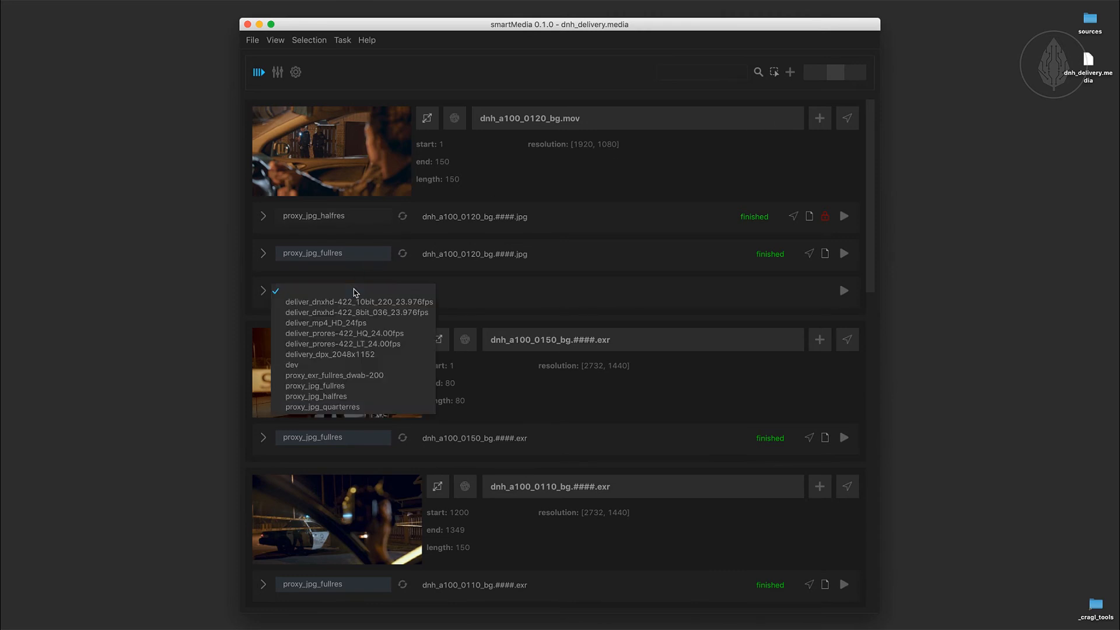
click(347, 354)
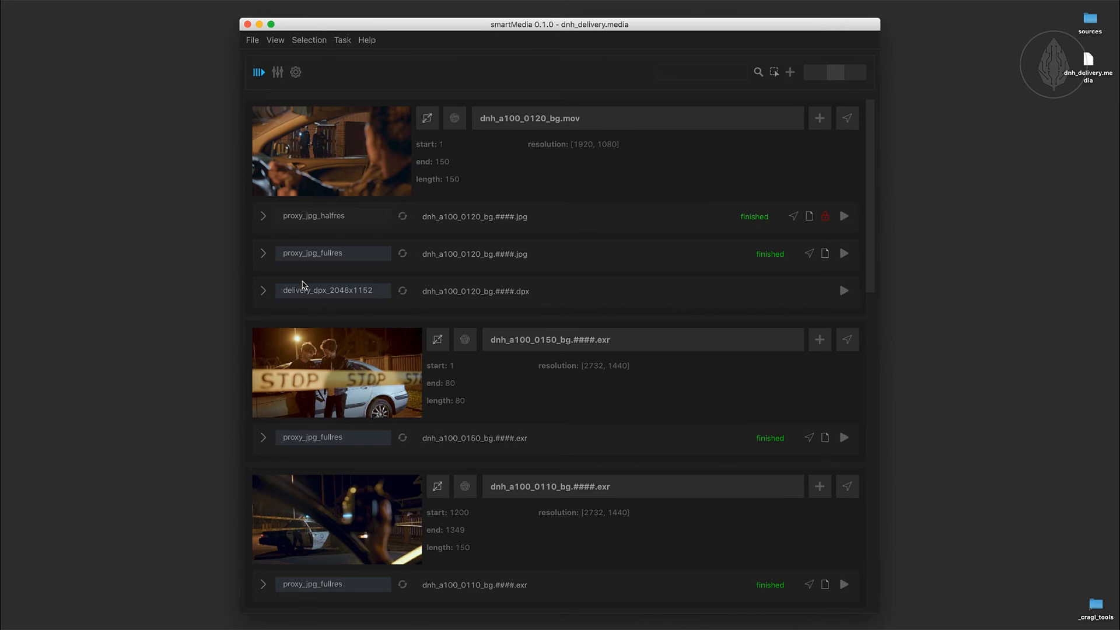
- Examine the details of the delivery_dpx_2048x1152 task and look through the General, Paths and Naming settings
click(263, 290)
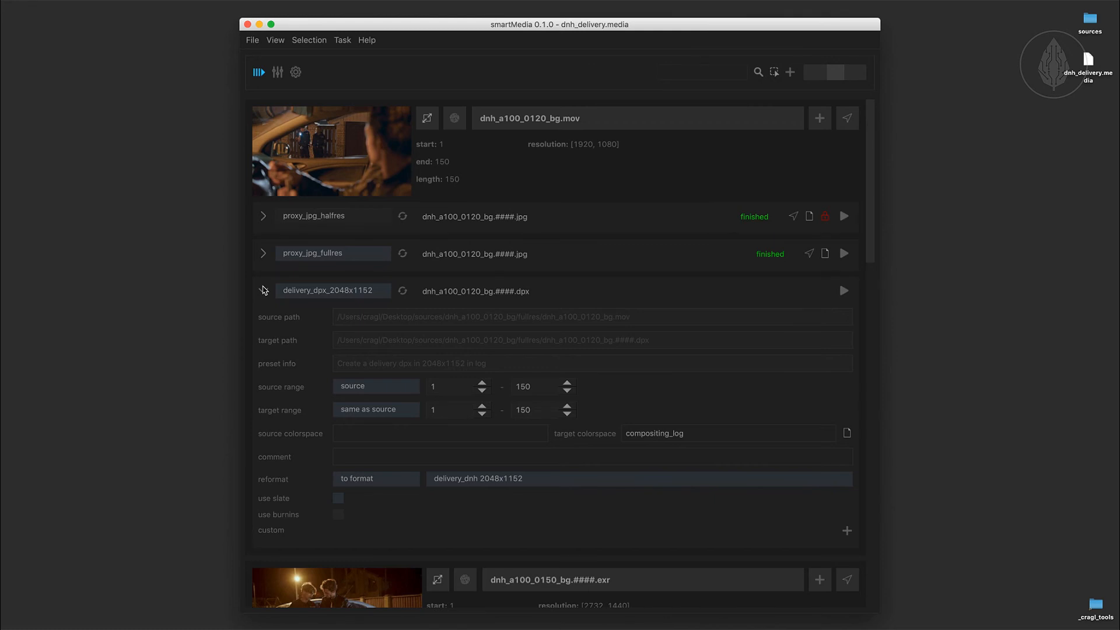
click(295, 72)
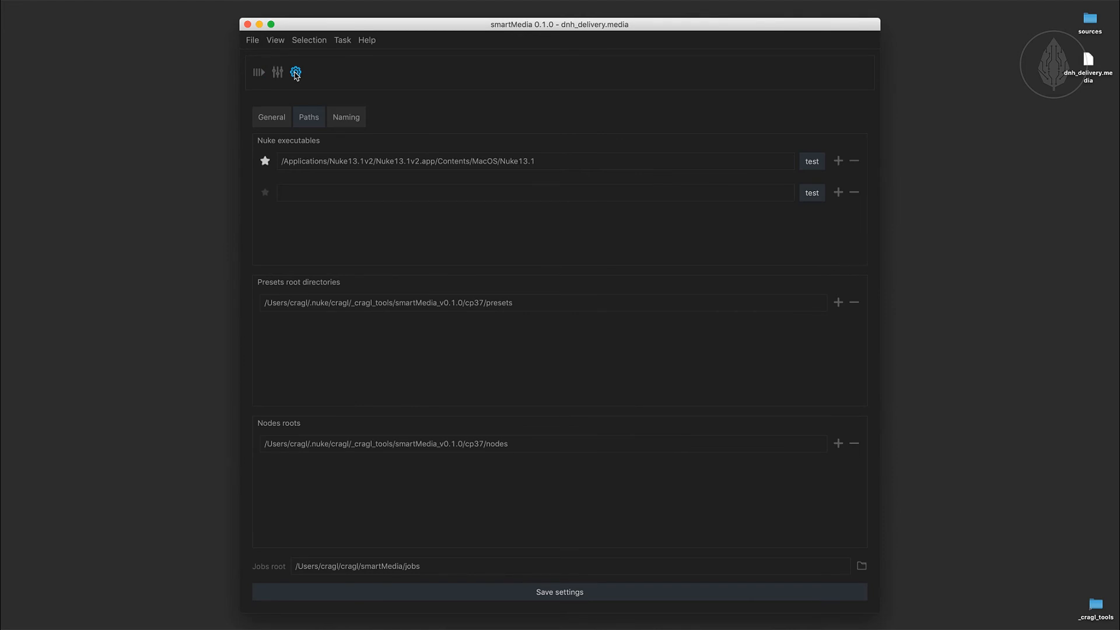
click(270, 118)
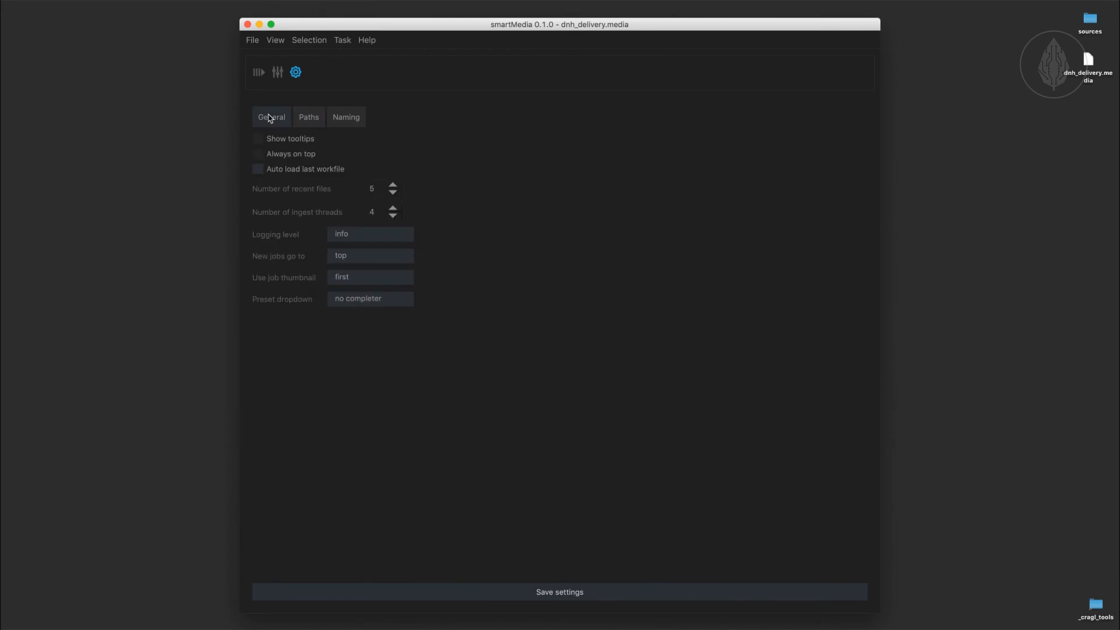
click(309, 118)
click(347, 120)
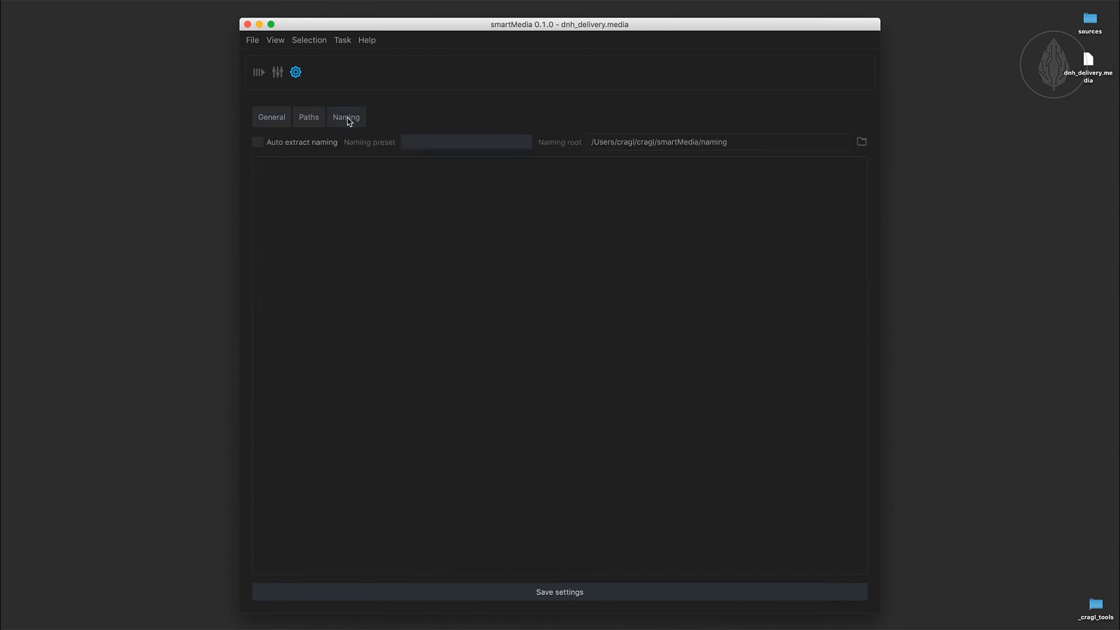
click(270, 120)
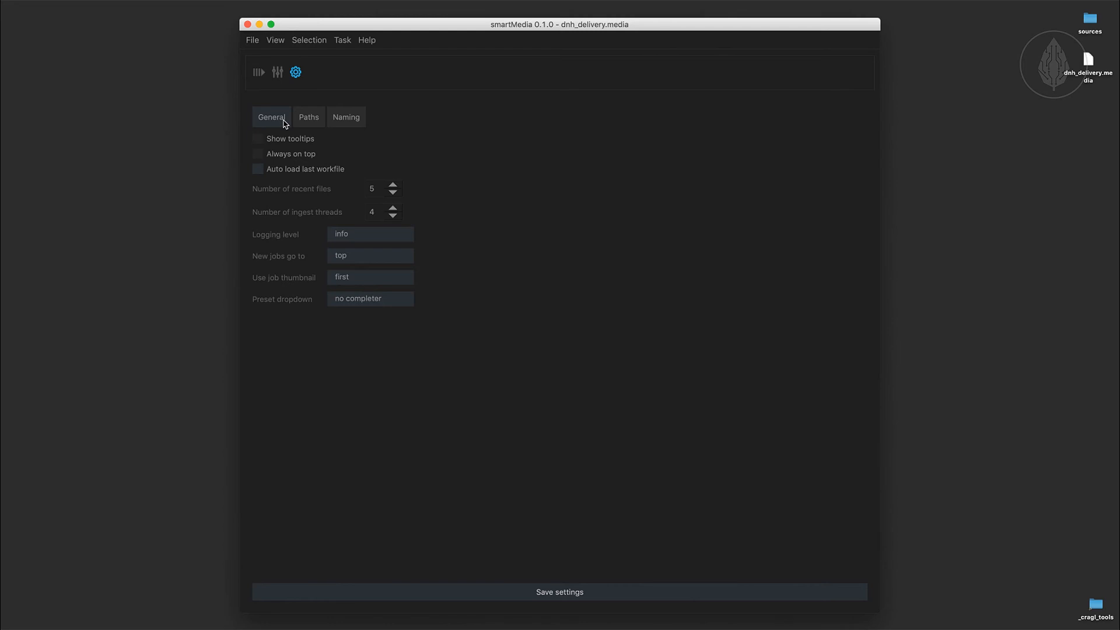
click(308, 118)
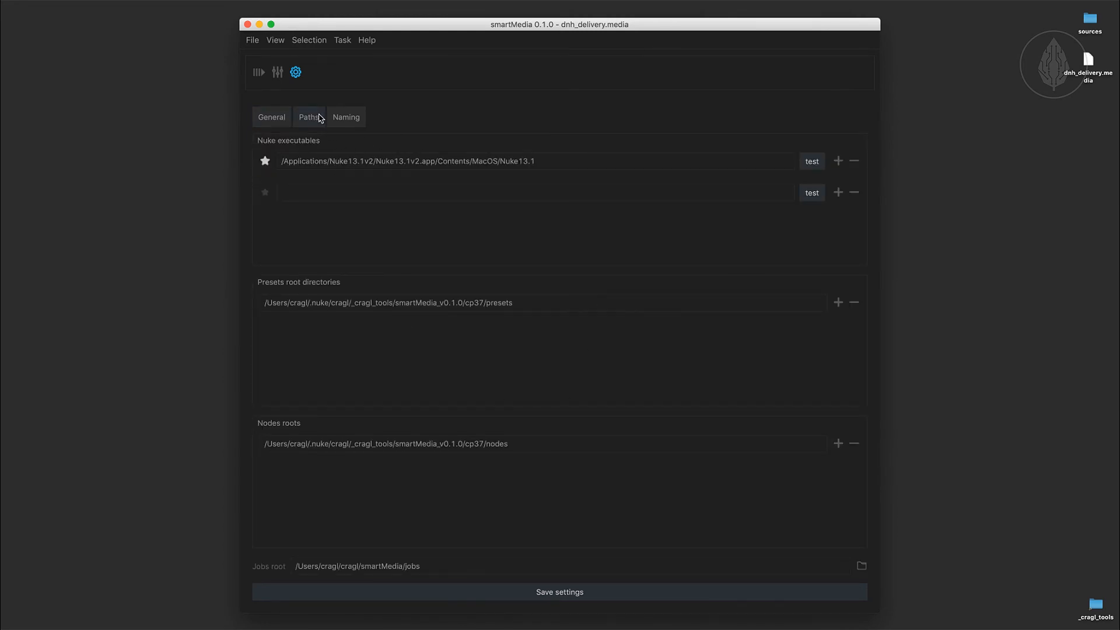
click(340, 118)
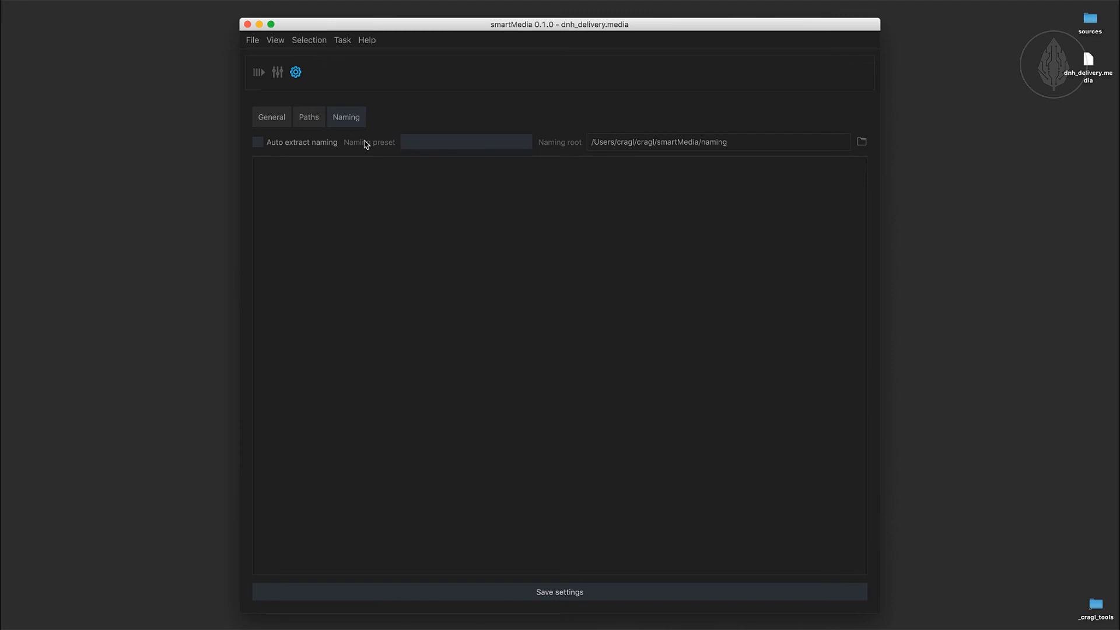
click(265, 119)
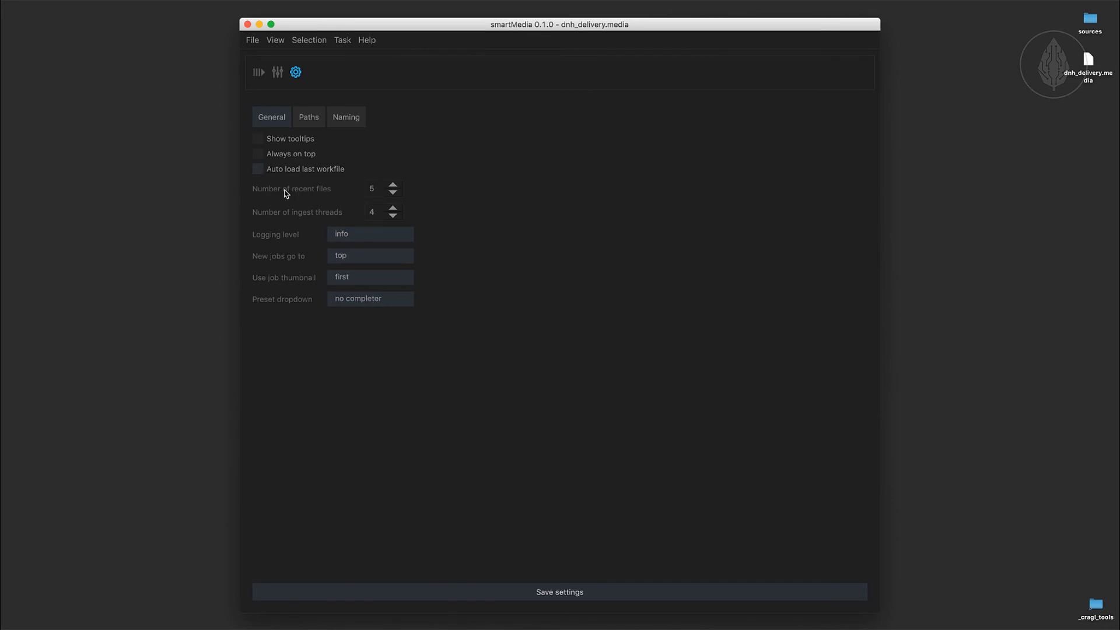
- In the General settings, keep the number of recent files at 5 and set the number of ingest threads to 8
click(394, 185)
click(394, 193)
click(394, 209)
click(393, 215)
click(394, 215)
click(381, 210)
click(393, 209)
- Look at the choices for where new jobs go and which job thumbnail is used, keeping top and first
click(350, 256)
click(363, 259)
click(366, 278)
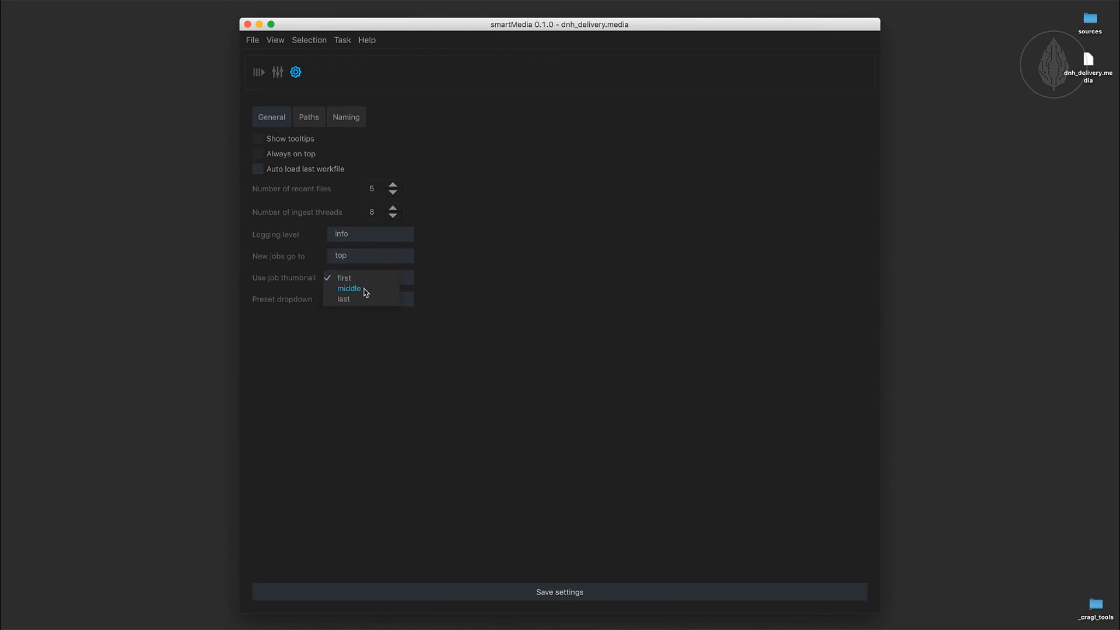
click(364, 282)
- Set the Preset dropdown setting to completer and save the settings
click(363, 299)
click(367, 291)
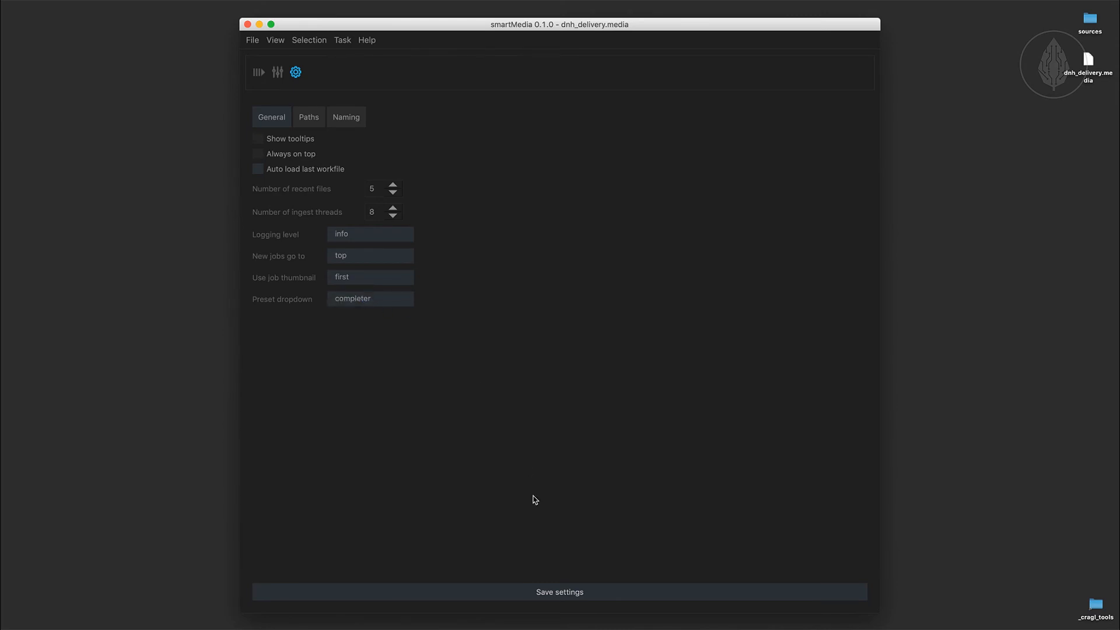
click(549, 592)
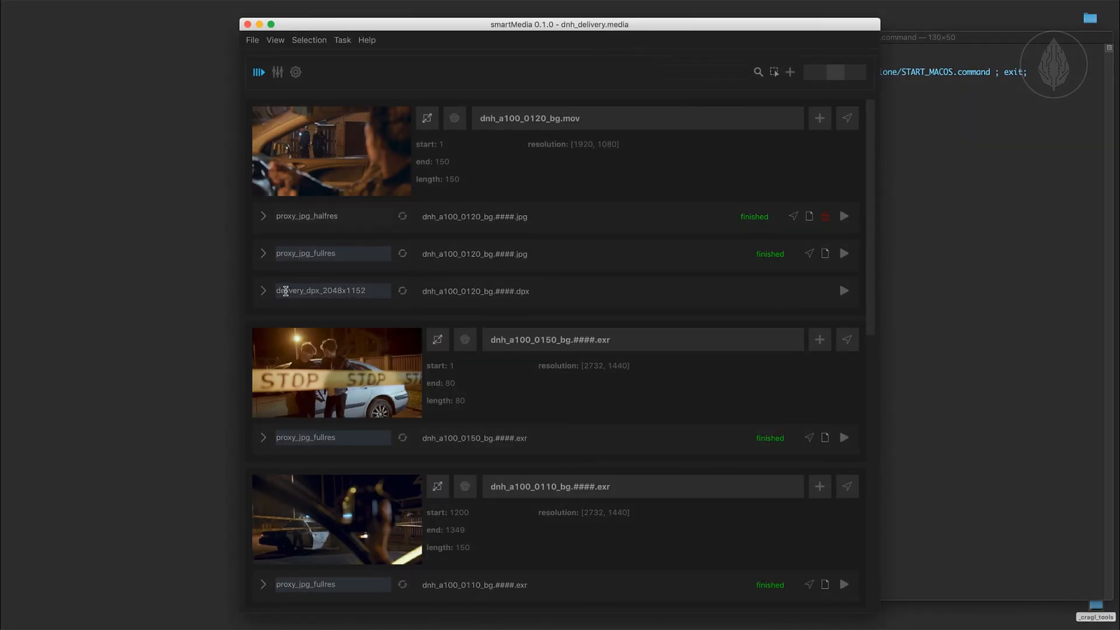
- Try the preset completer on the dpx task of dnh_a100_0120_bg.mov with ful, jp and qu, and reassign delivery_dpx_2048x1152
double_click(285, 291)
key(BackSpace)
text(ful)
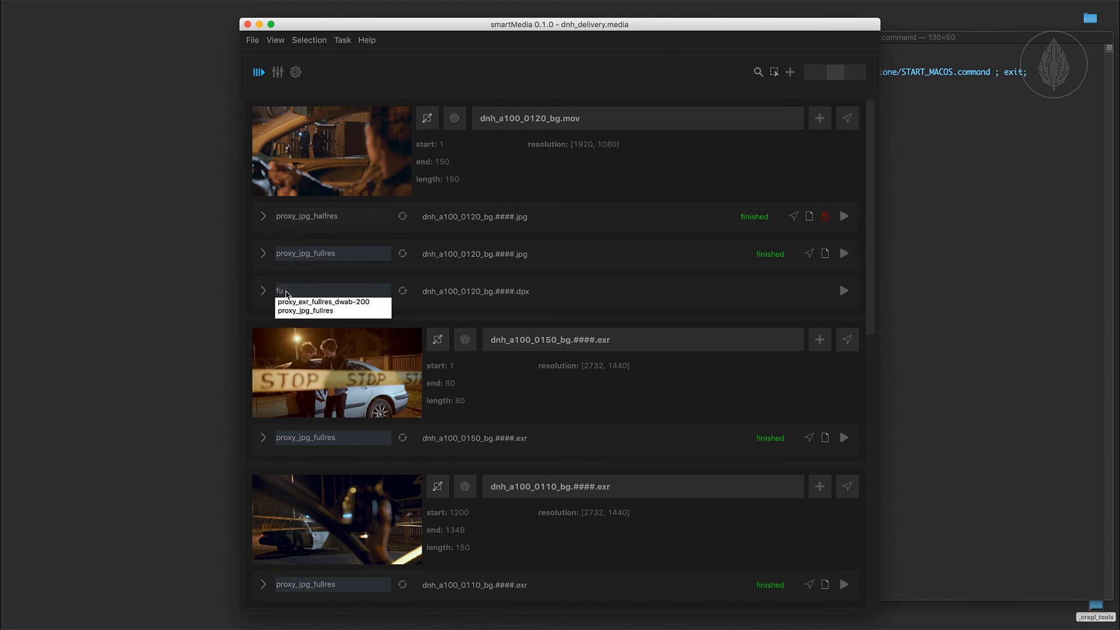
key(BackSpace)
key(BackSpace)
key(BackSpace)
text(jp)
key(BackSpace)
key(BackSpace)
text(qu)
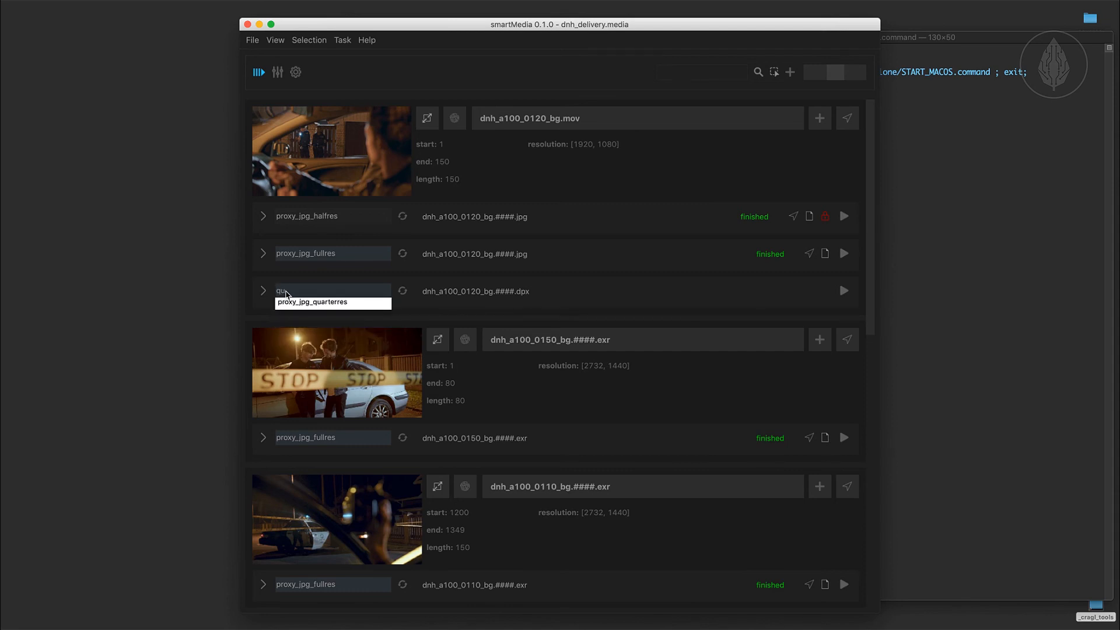
key(BackSpace)
key(BackSpace)
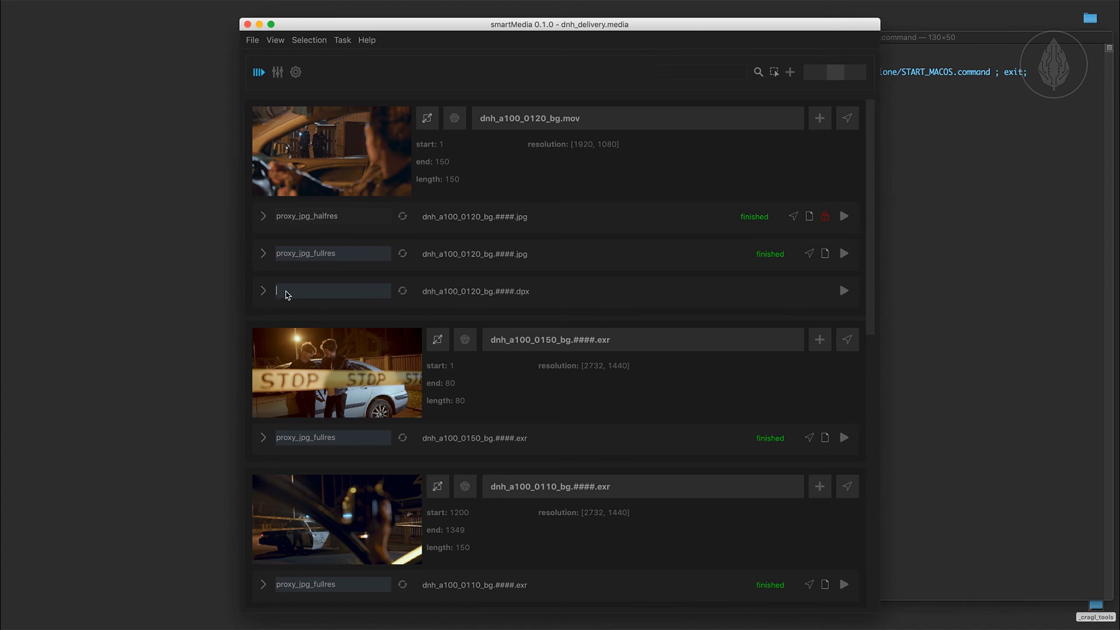
click(388, 295)
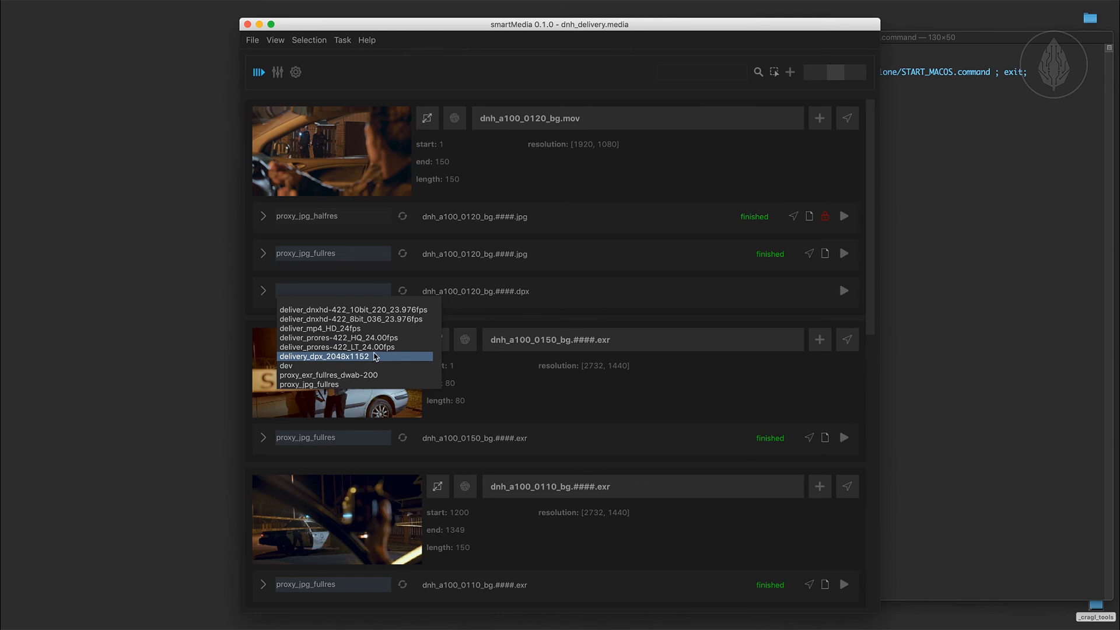
click(375, 357)
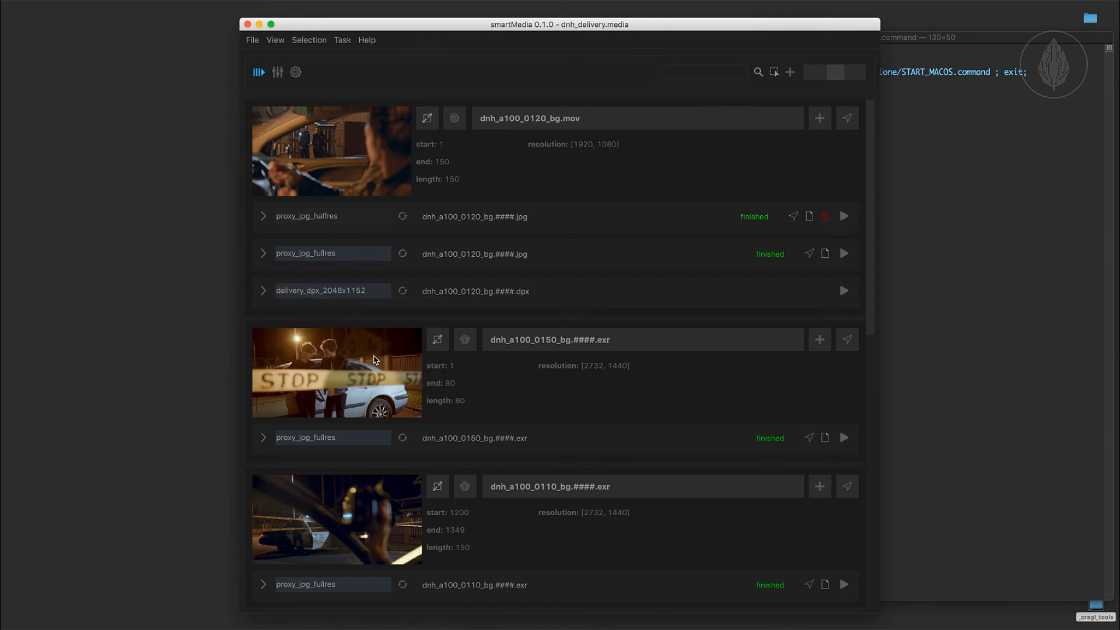
- Minimize the Terminal window and show the Paths settings
click(296, 74)
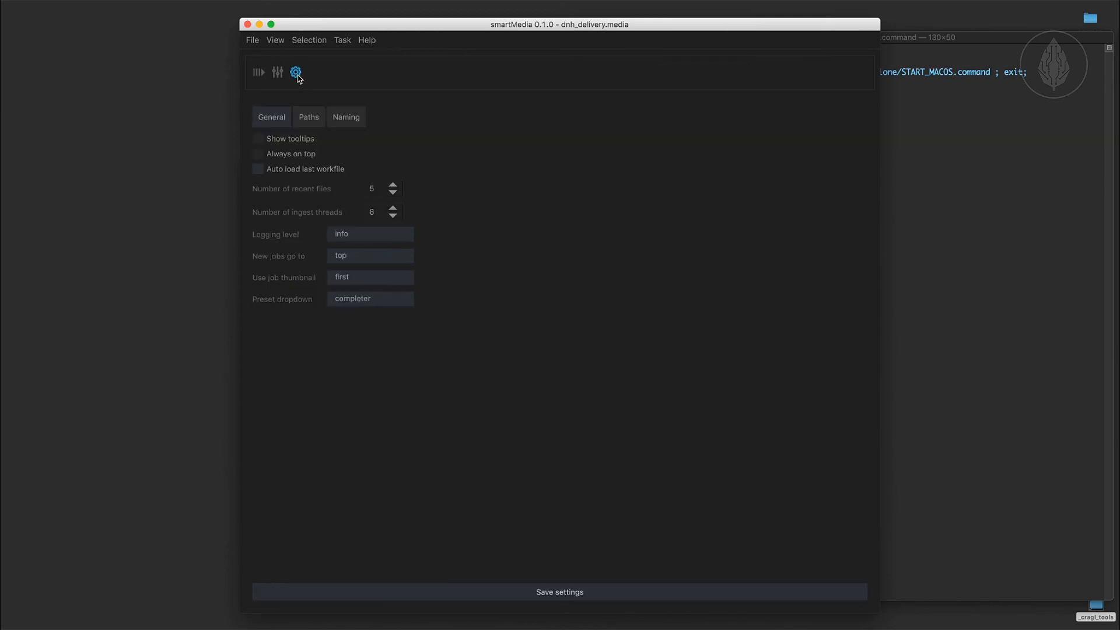
click(904, 174)
click(513, 40)
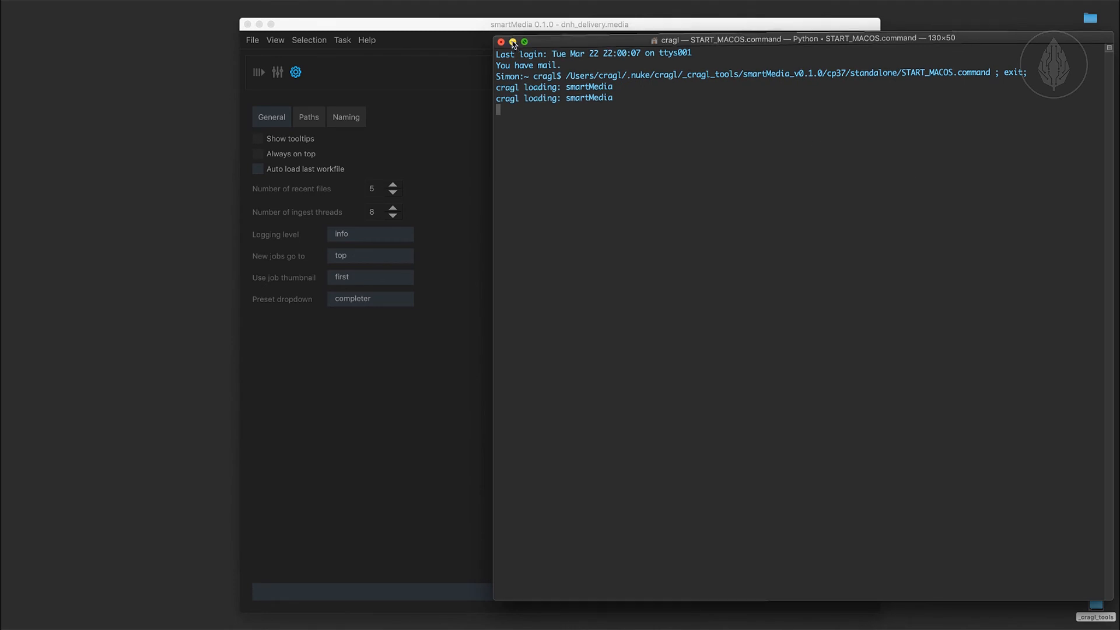
click(307, 115)
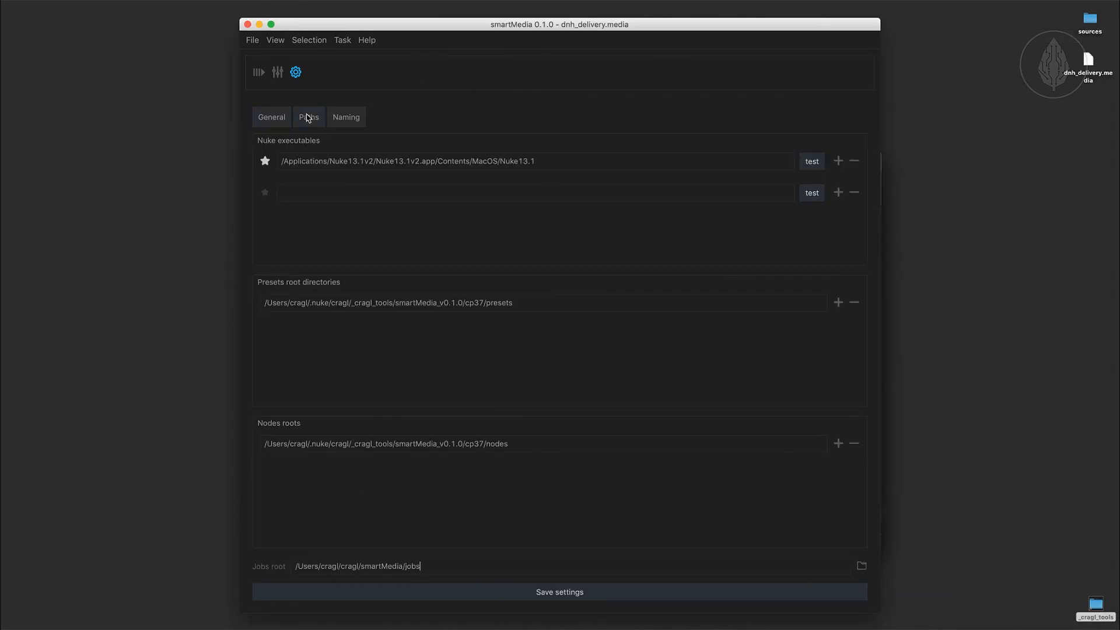
drag(314, 26, 323, 25)
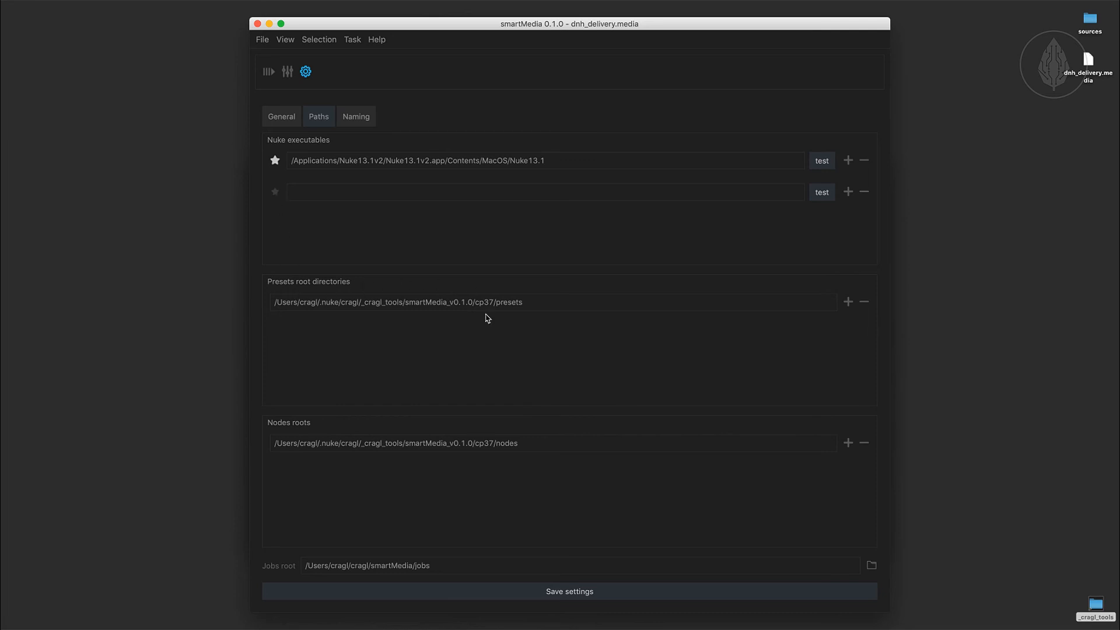
- Try adding two empty entries to the Presets root directories and remove them again
click(848, 302)
click(848, 333)
click(863, 363)
click(863, 335)
- Try adding three empty entries to the Nodes roots, remove them again, and look at the Jobs root path
click(847, 443)
click(848, 475)
click(848, 506)
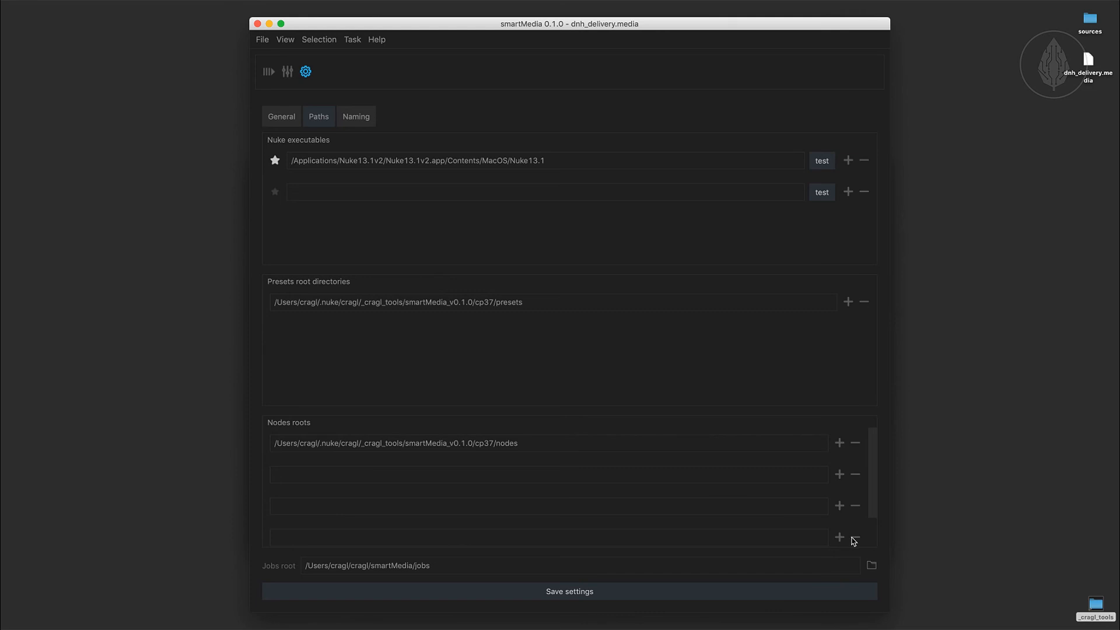
click(855, 507)
click(863, 477)
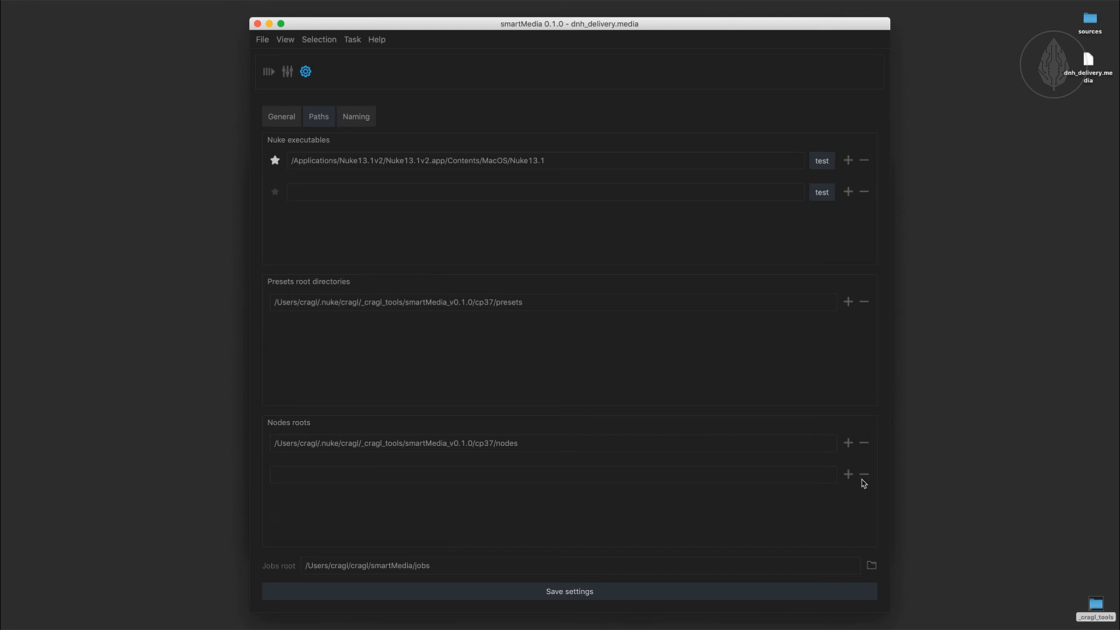
click(864, 477)
drag(462, 564, 250, 561)
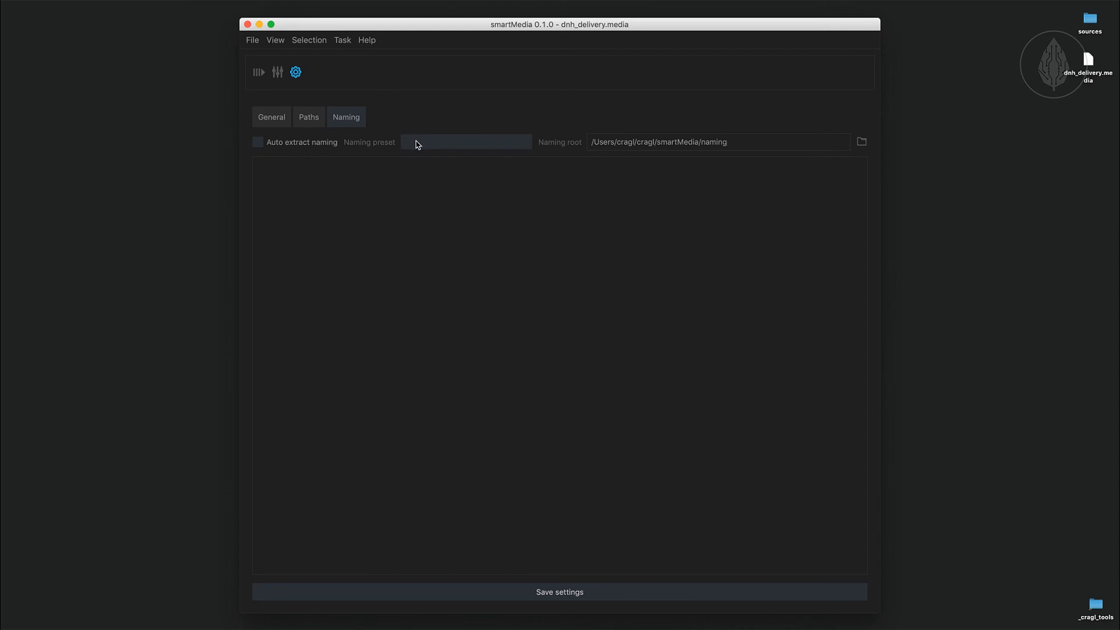
- View the definitions of the standard and dnh naming presets in the Naming settings
click(417, 143)
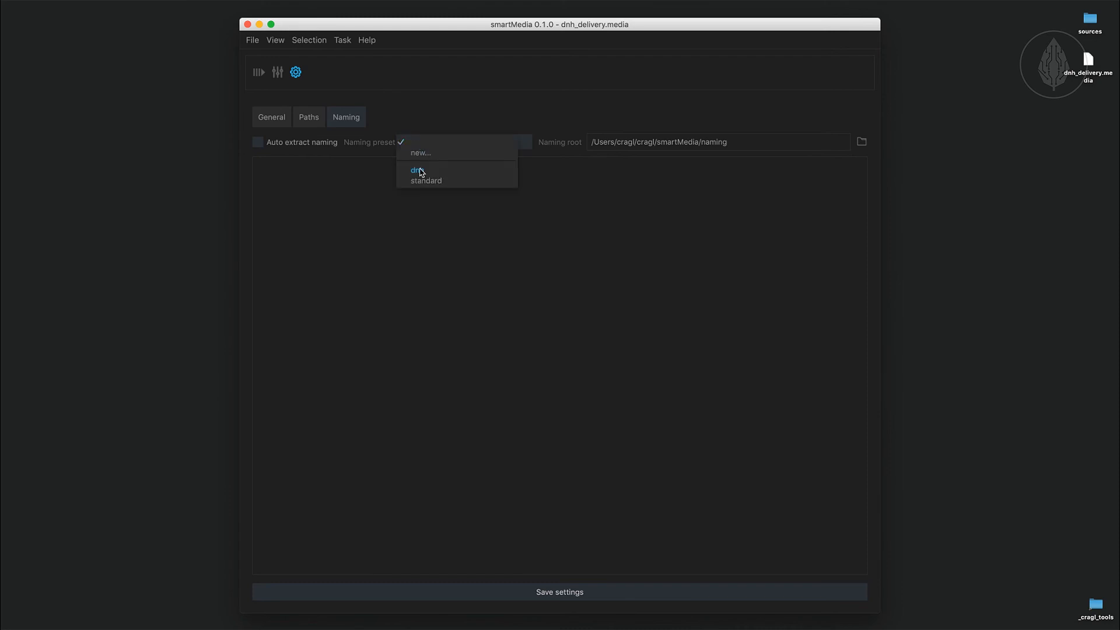
click(420, 168)
click(423, 154)
click(424, 155)
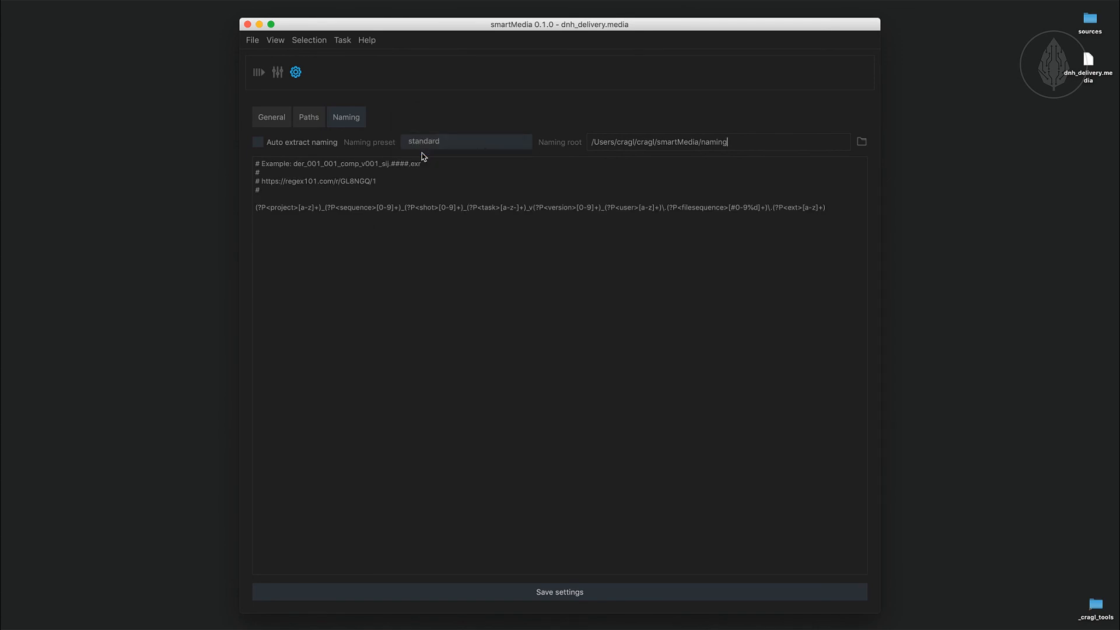
click(423, 145)
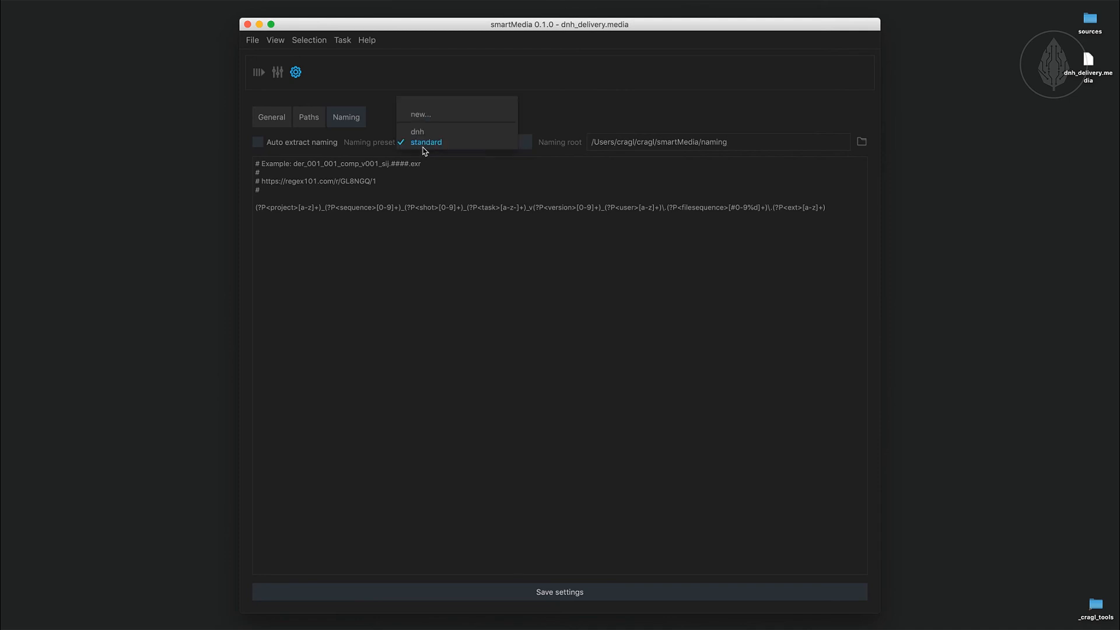
click(421, 134)
- Start a new naming preset, cancel naming it, and return the naming preset choice to blank
click(420, 144)
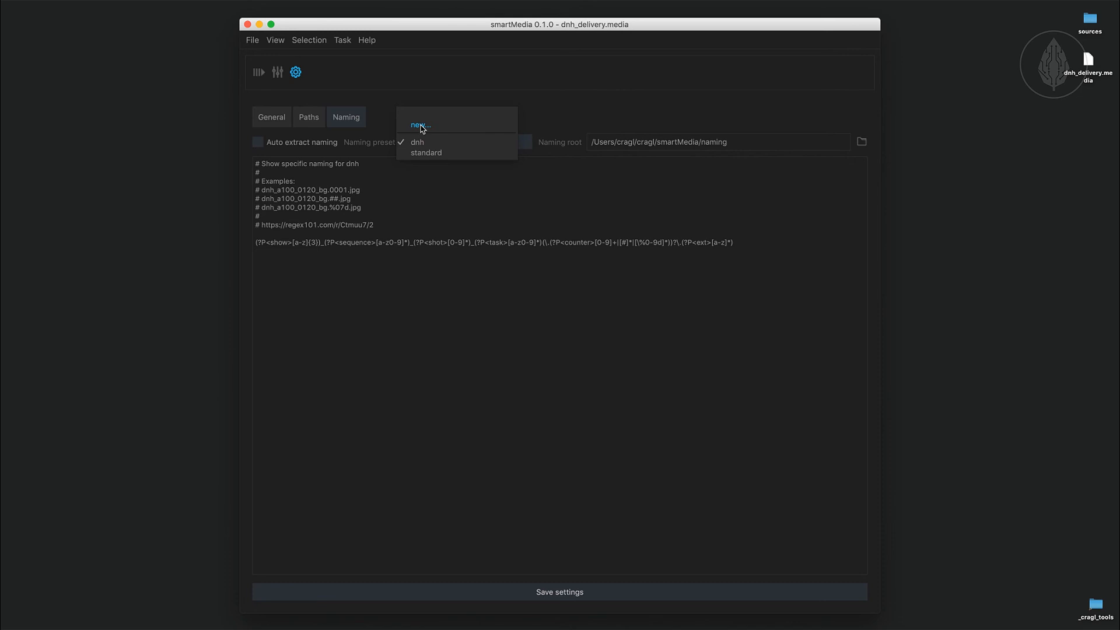
click(420, 126)
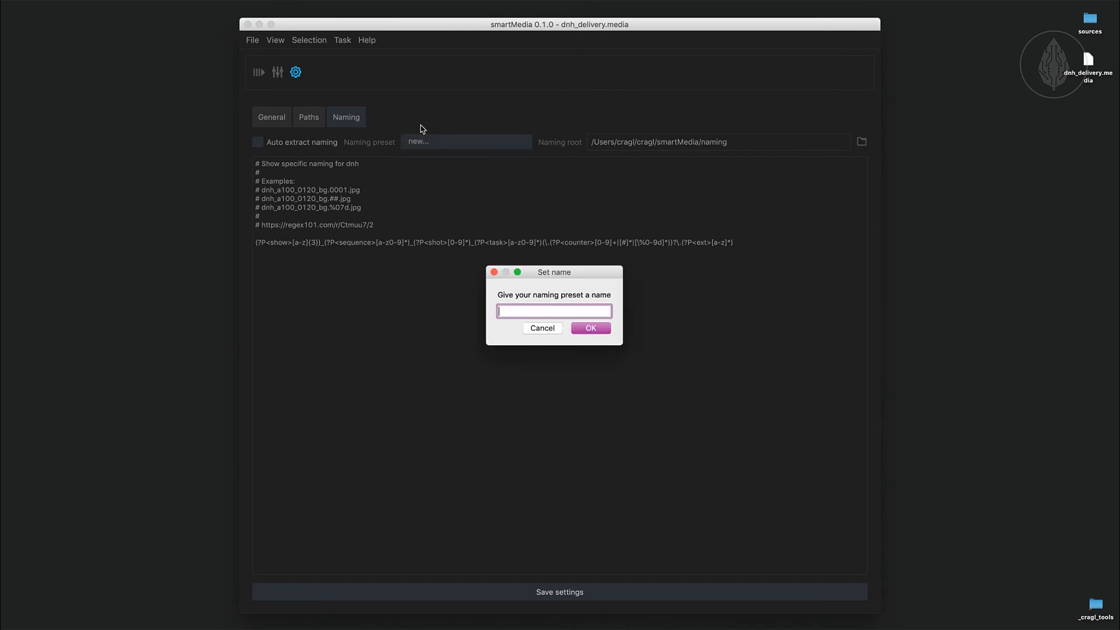
key(Escape)
click(422, 140)
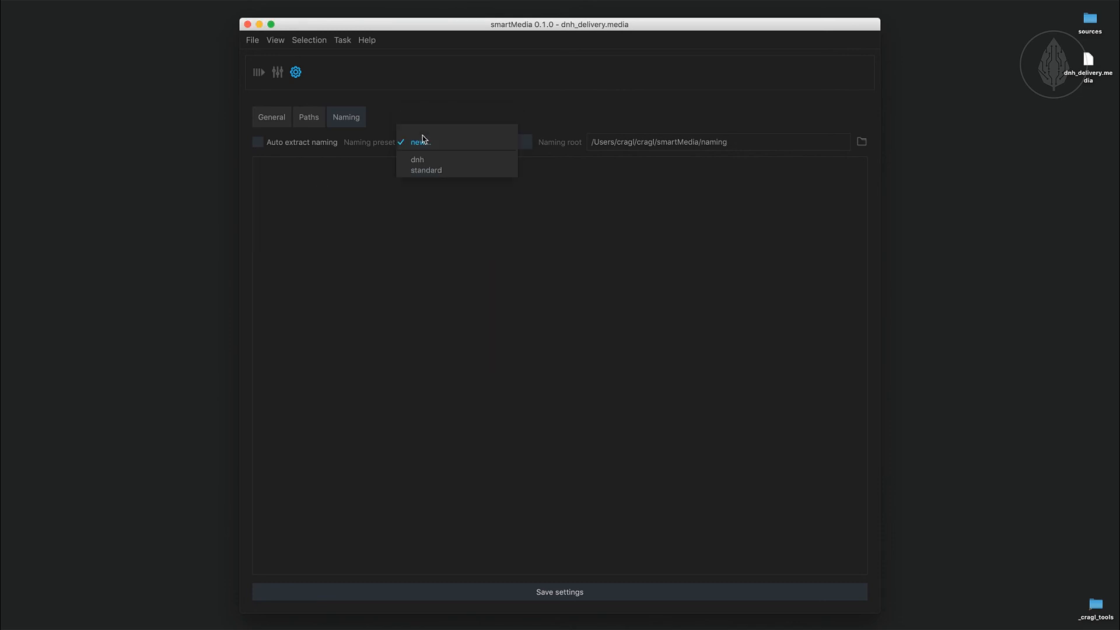
click(424, 138)
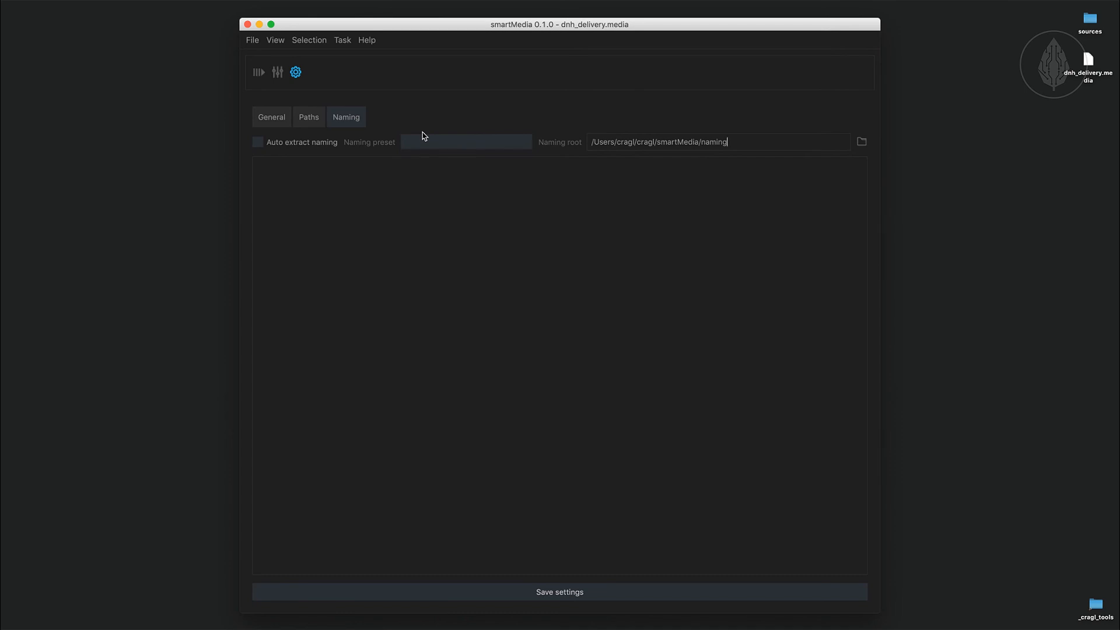
- Go back to the job list and apply the dnh naming preset to the dnh_a100_0120_bg.mov job
click(258, 73)
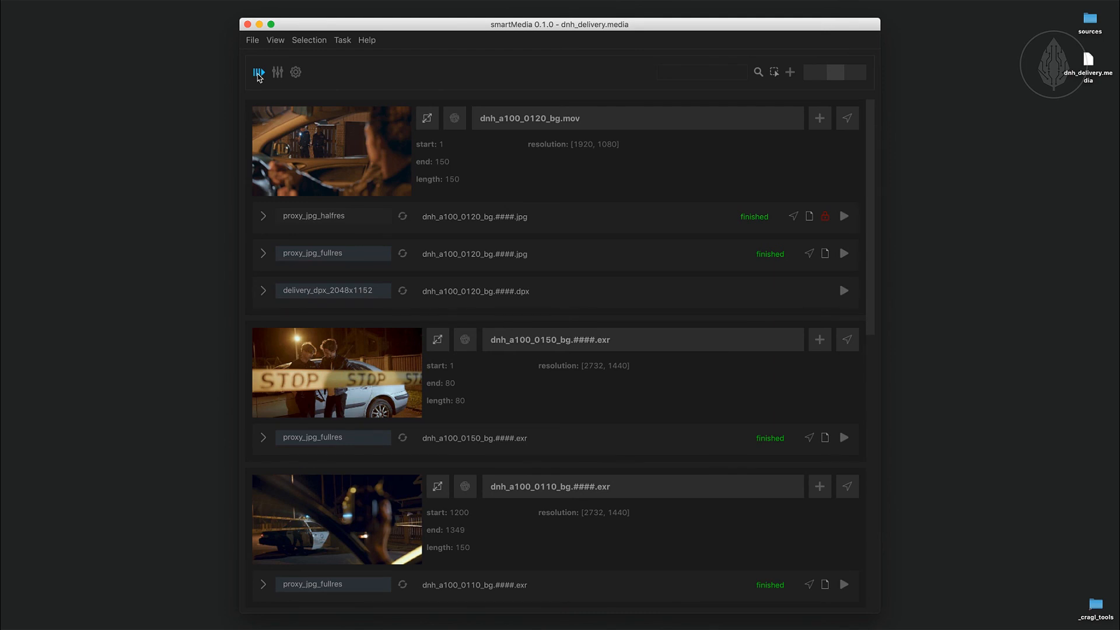
click(455, 119)
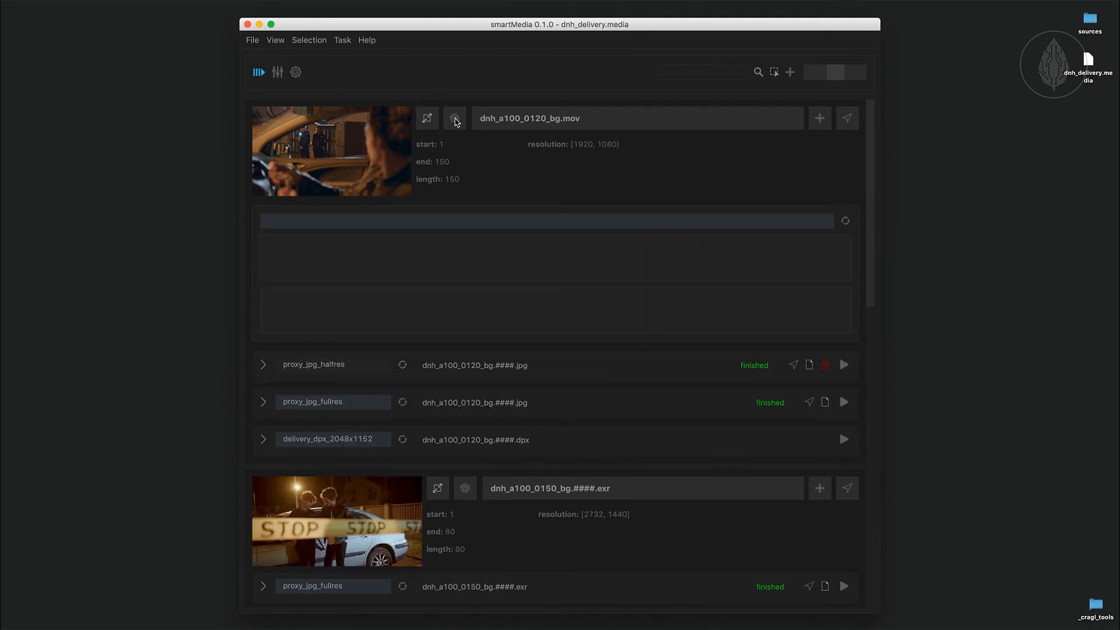
click(360, 221)
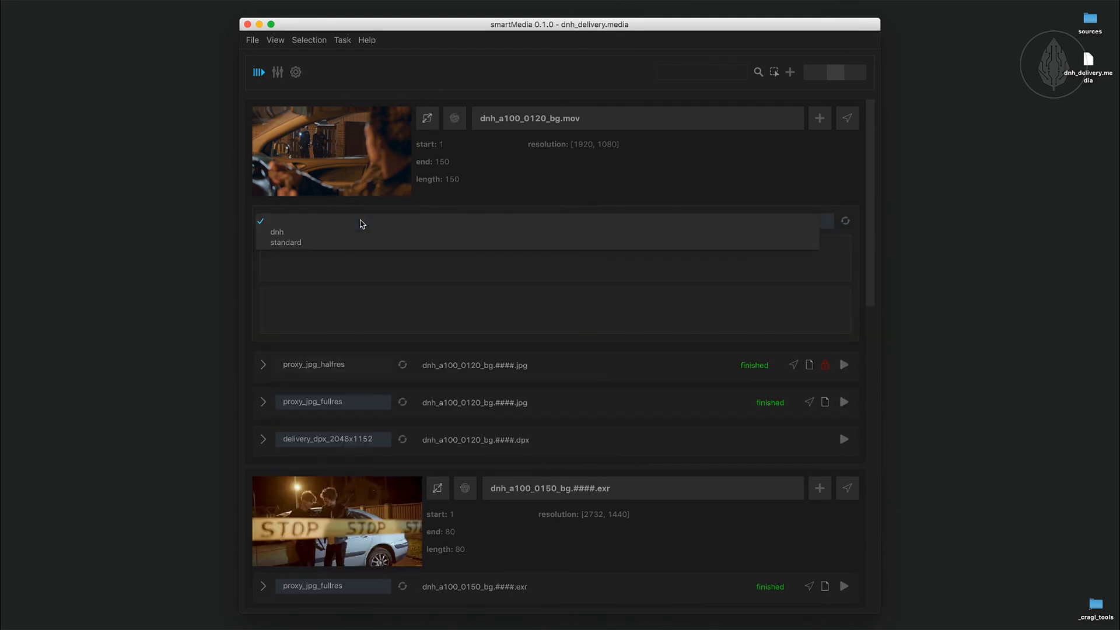
click(288, 233)
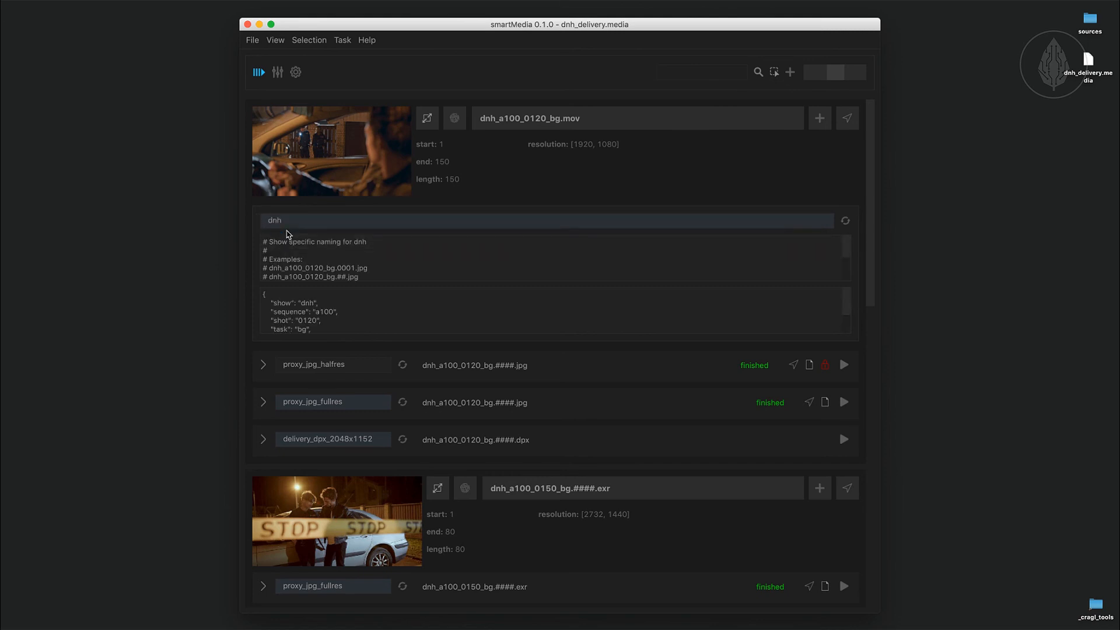
- Examine the job's dnh naming regular expression and the naming values extracted from its file name
scroll(330, 259, down, 3)
drag(262, 277, 751, 279)
click(751, 279)
drag(284, 298, 332, 349)
click(312, 307)
scroll(312, 307, up, 3)
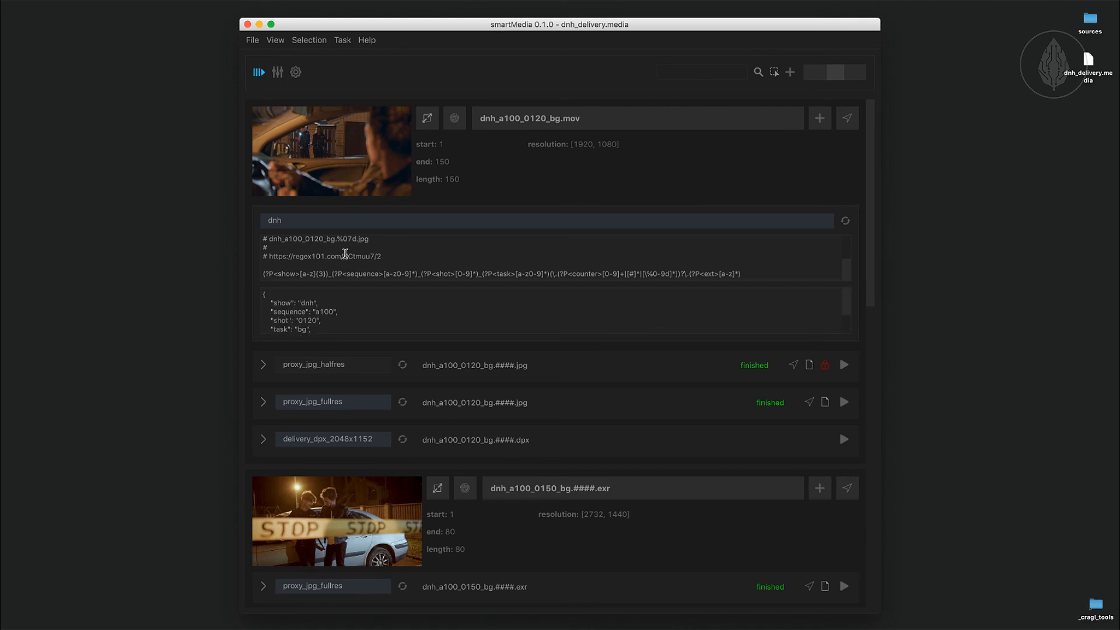
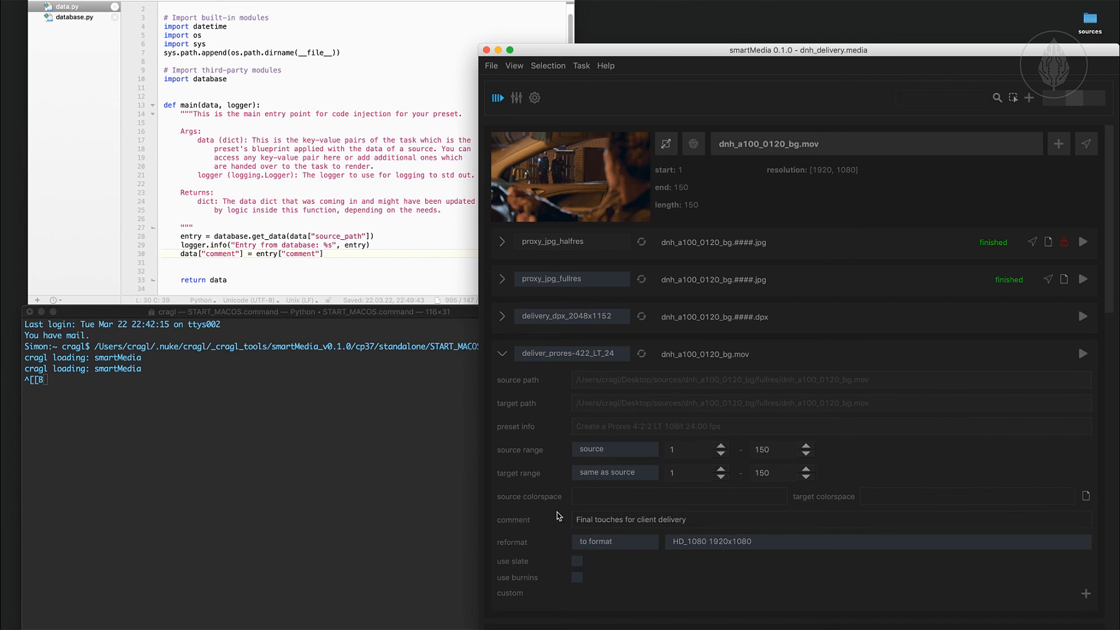
- Add data["use_slate"] = False below the comment line in data.py, save it, and refresh the deliver_prores-422_LT_24 task
click(209, 266)
text(data["use_slate"] = False)
key(super+s)
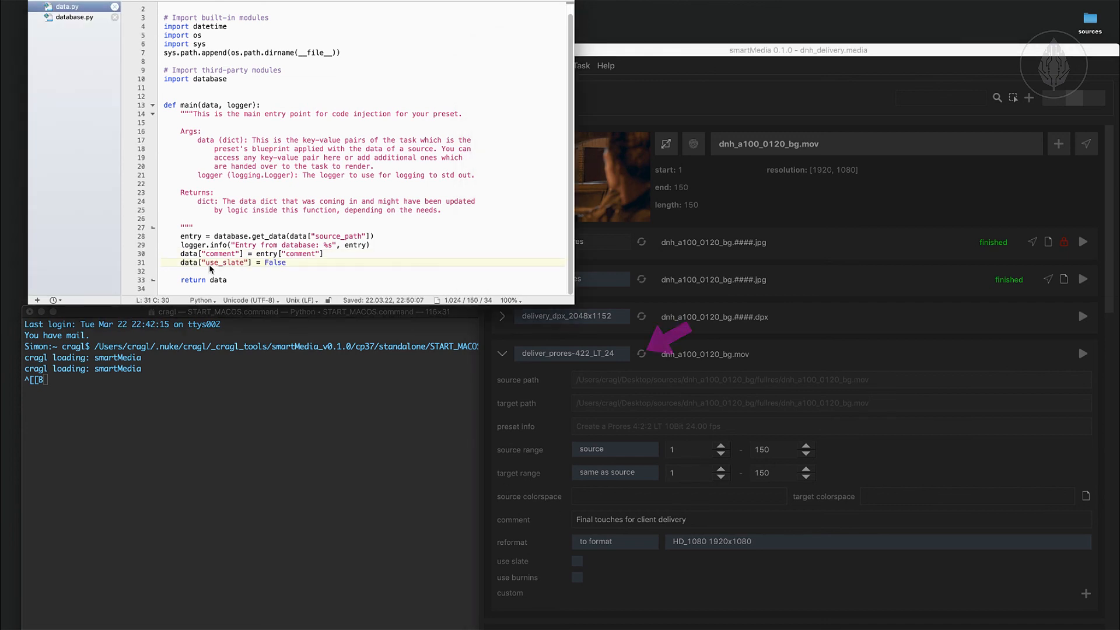
click(642, 355)
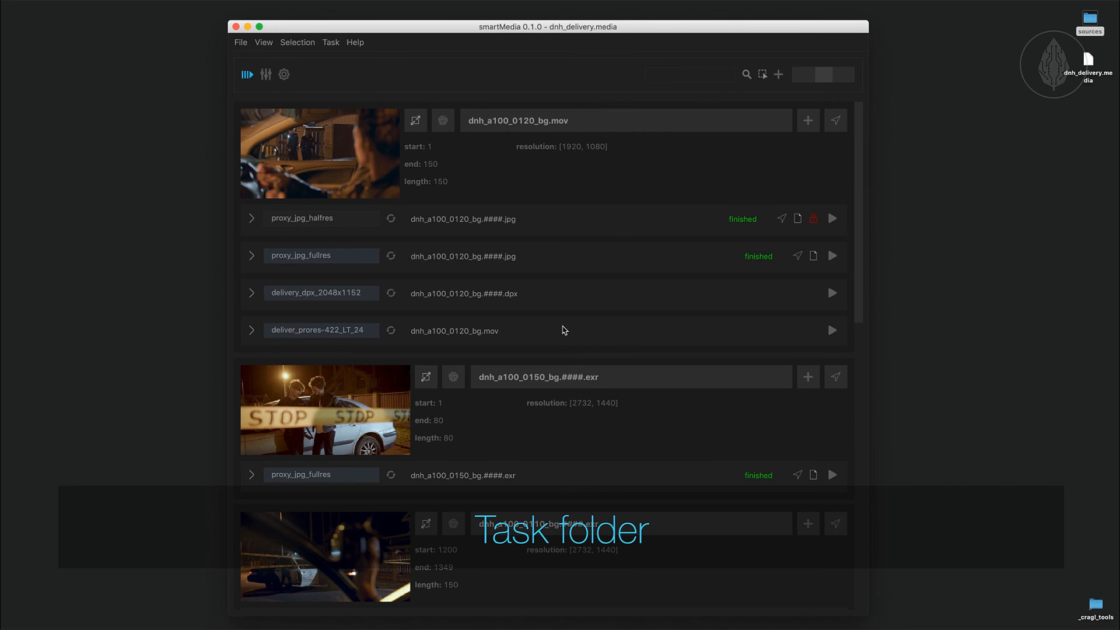
- Reveal the task folder of the deliver_prores-422_LT_24 task for dnh_a100_0120_bg.mov
right_click(563, 330)
mouse_move(619, 361)
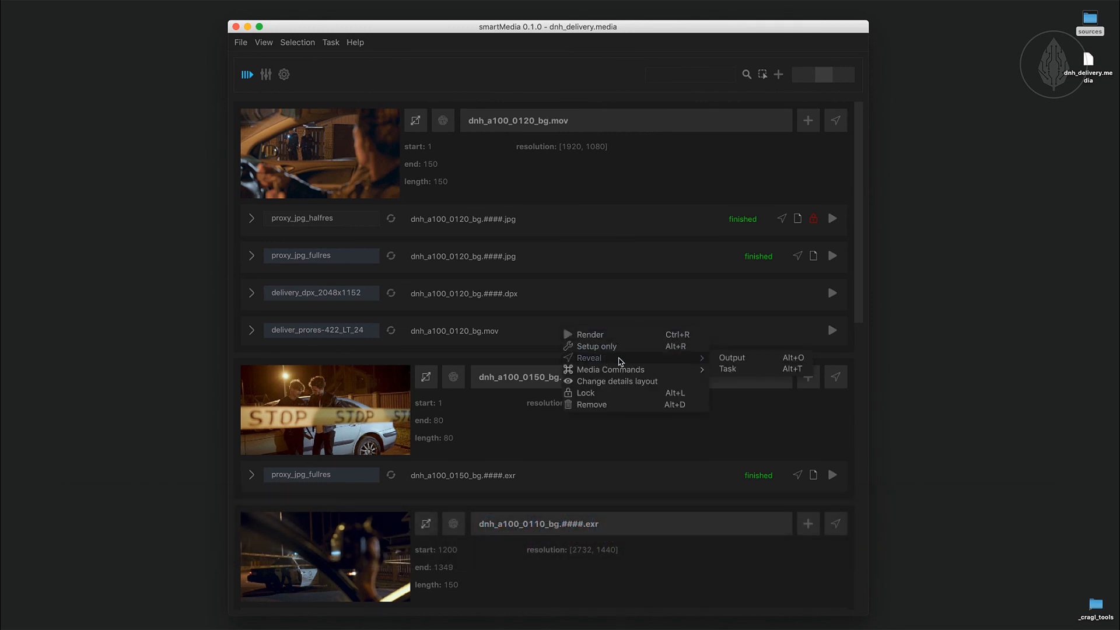
click(750, 371)
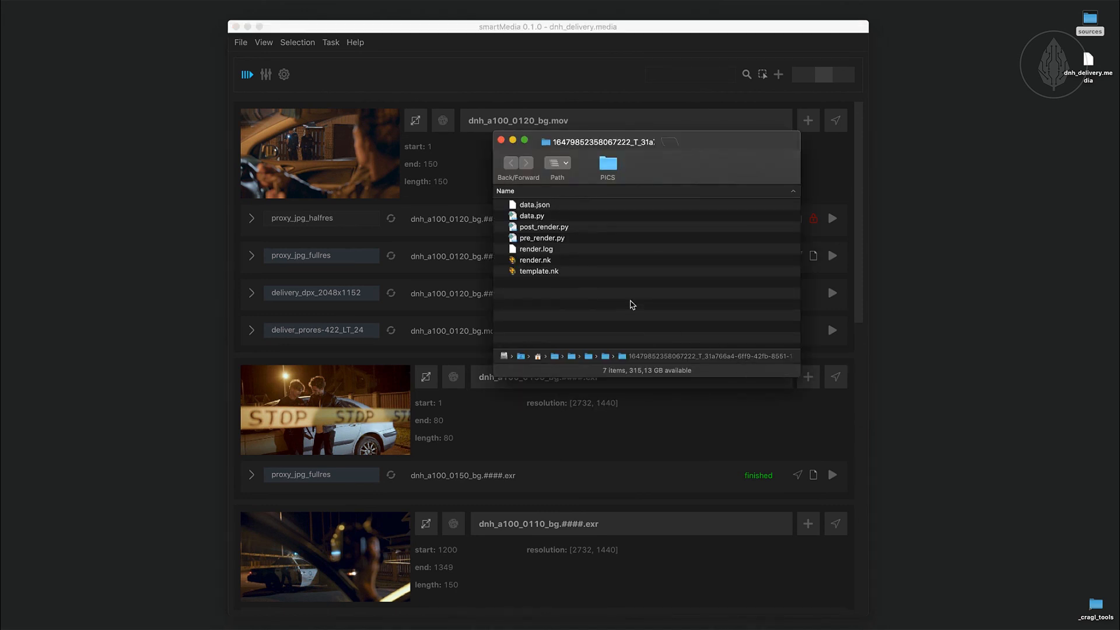
- Go through the task folder's data, log, Nuke script and Python injection files, and close the folder window
drag(632, 304, 540, 187)
click(542, 299)
click(536, 207)
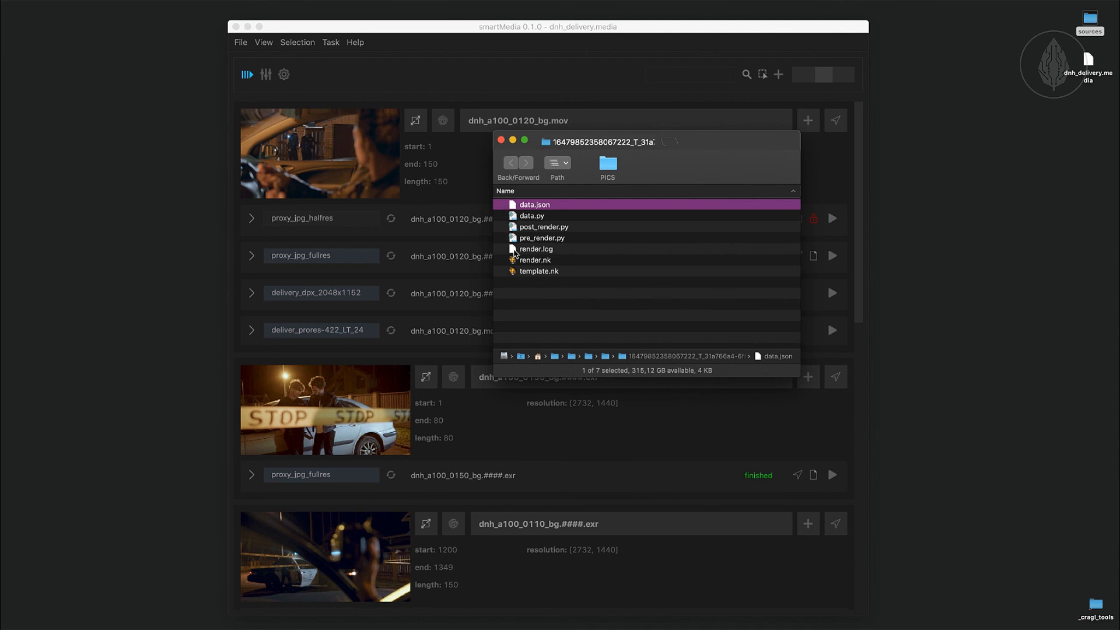
click(512, 249)
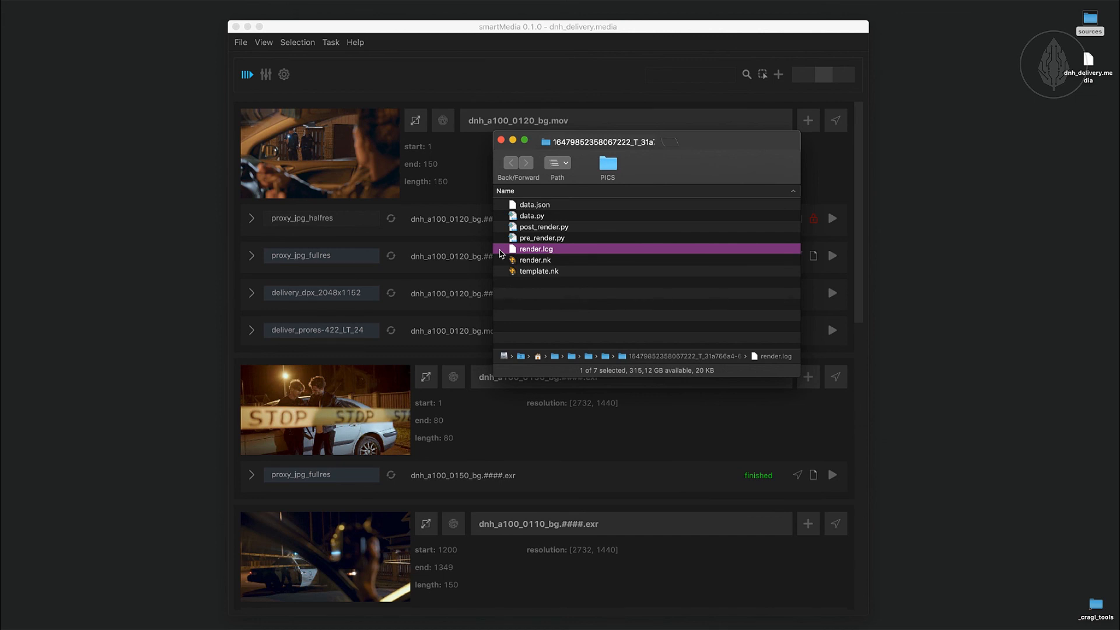
click(522, 271)
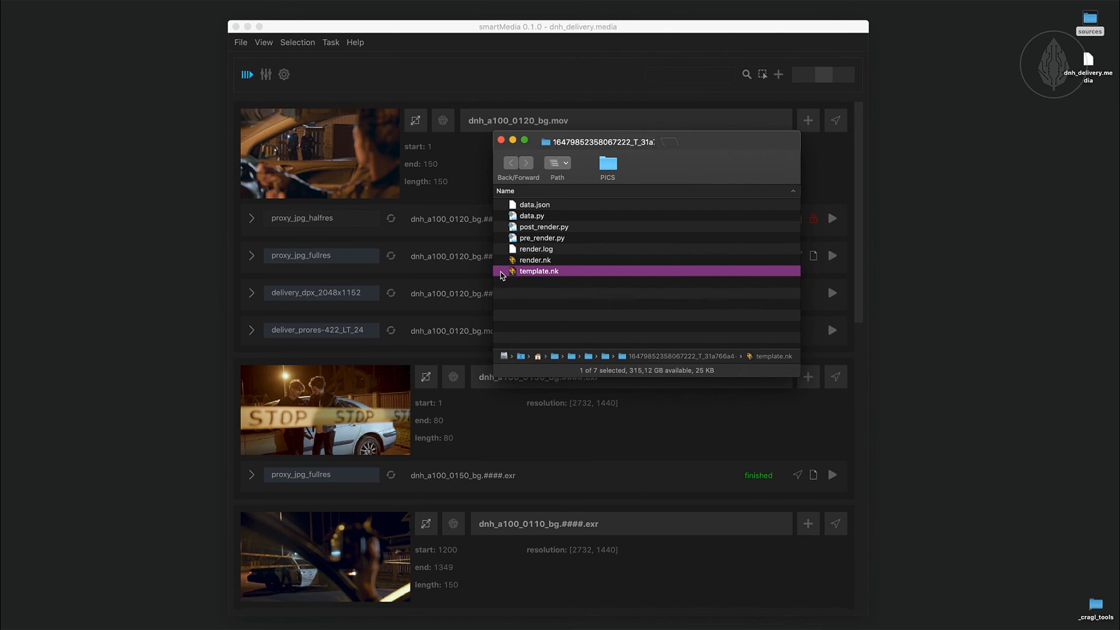
click(507, 262)
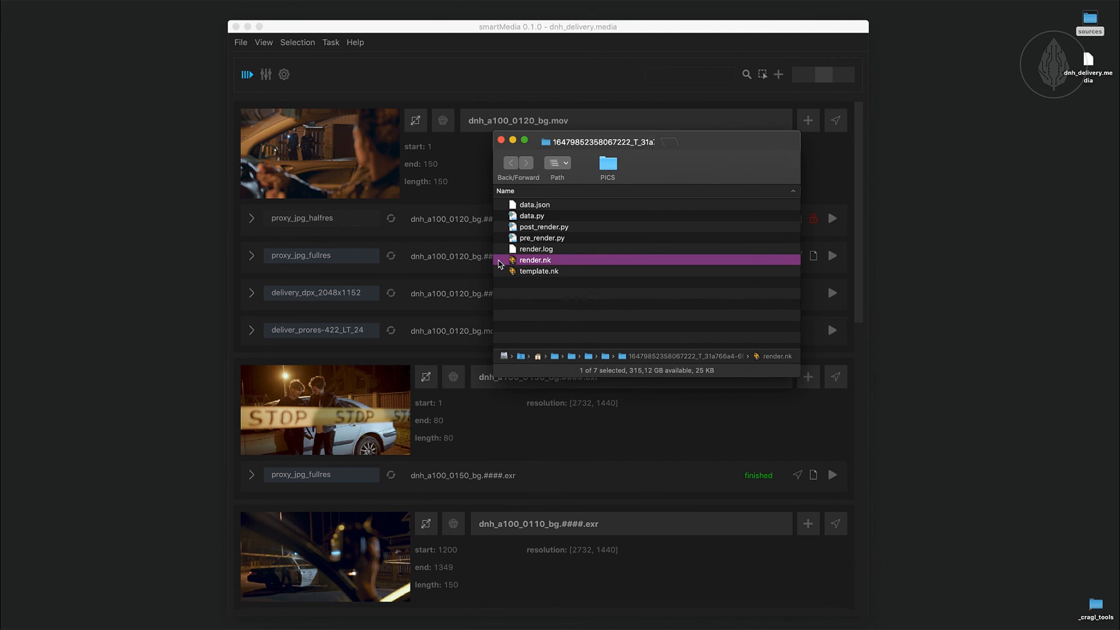
click(517, 220)
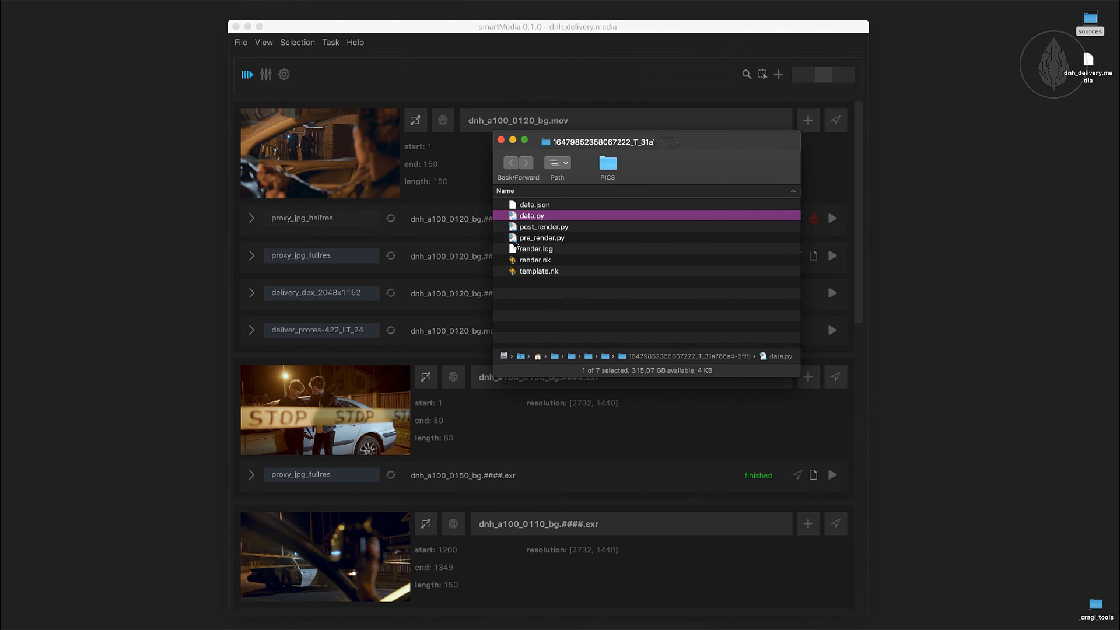
click(505, 238)
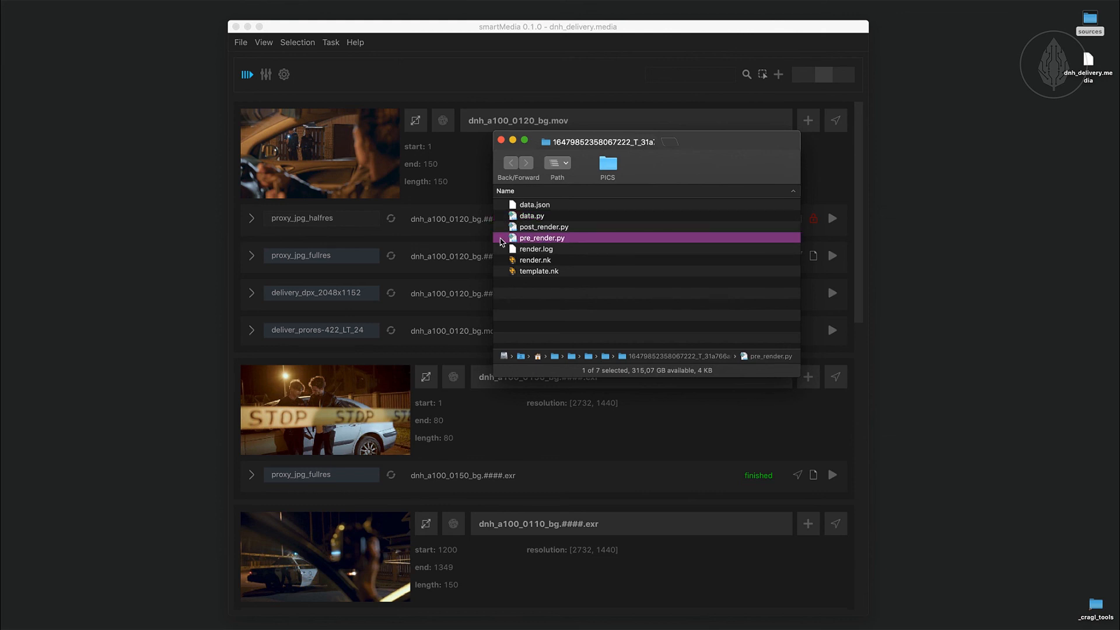
click(513, 228)
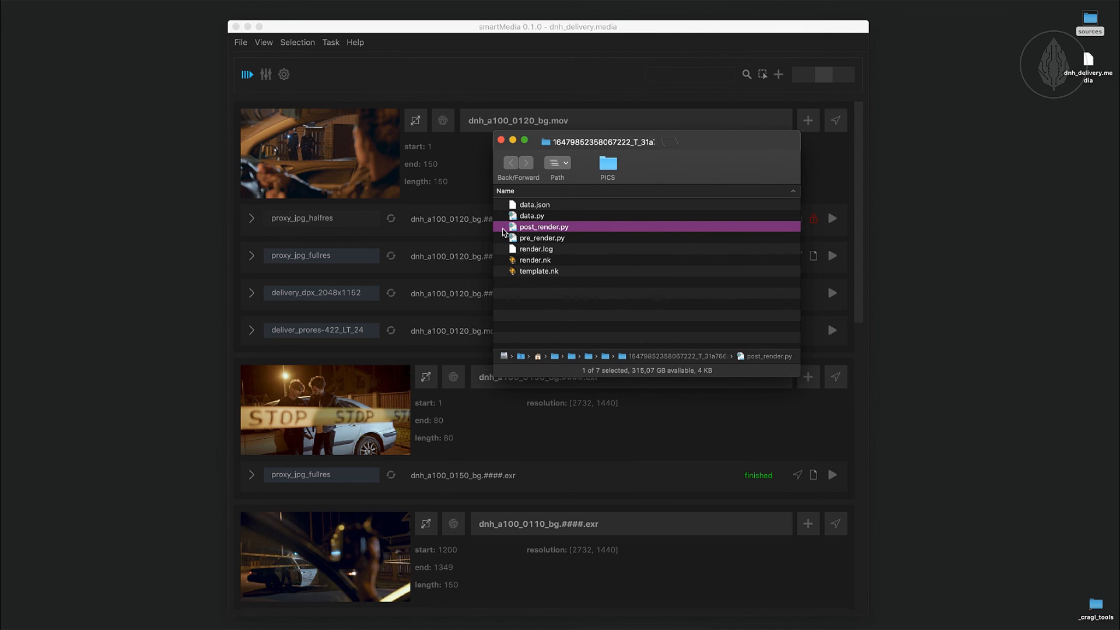
click(515, 207)
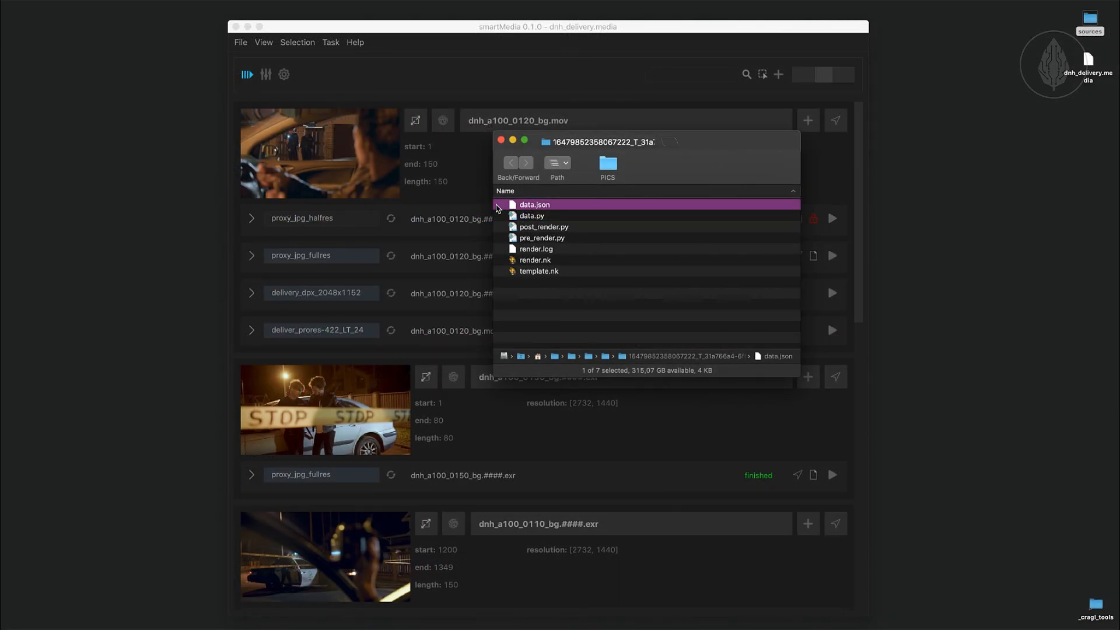
click(500, 140)
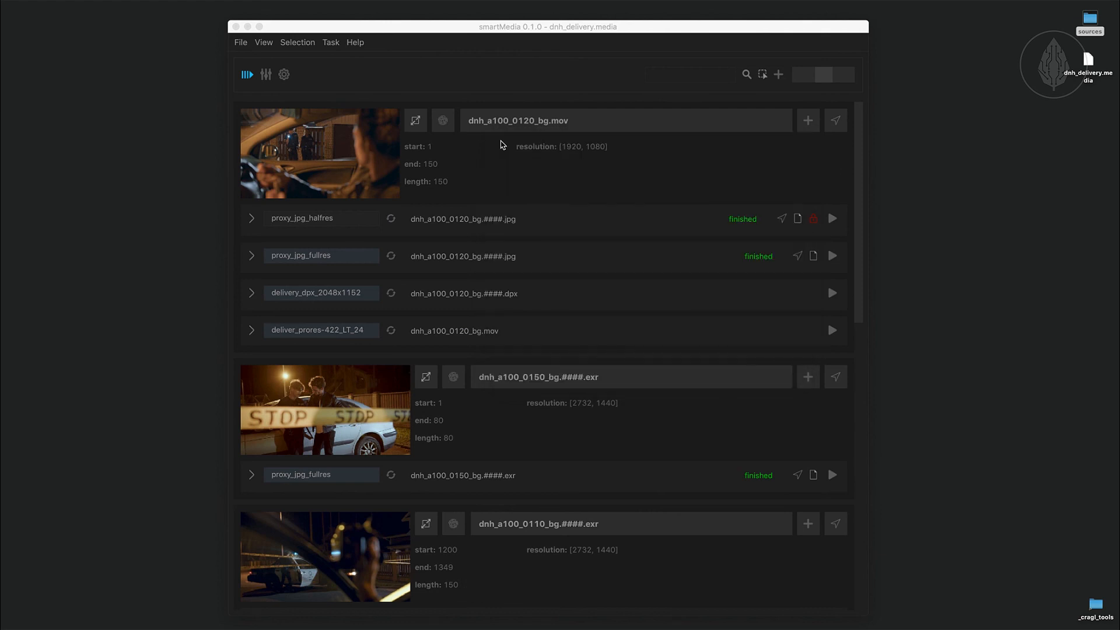
- Run only the setup, without rendering, for the deliver_prores-422_LT_24 task of dnh_a100_0120_bg.mov
click(532, 335)
key(i)
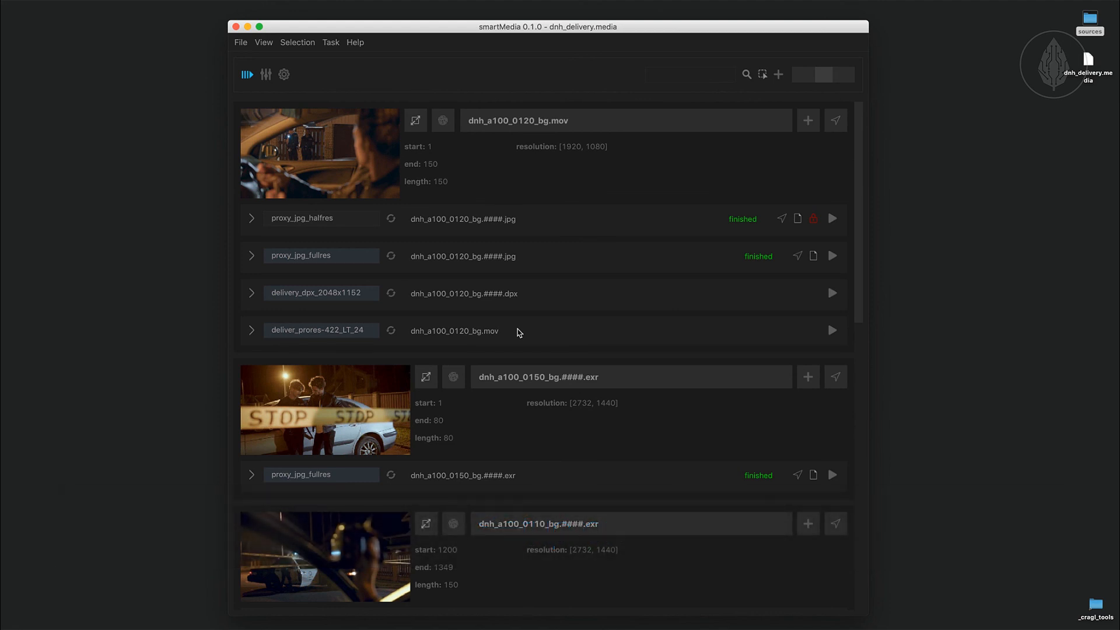
right_click(518, 332)
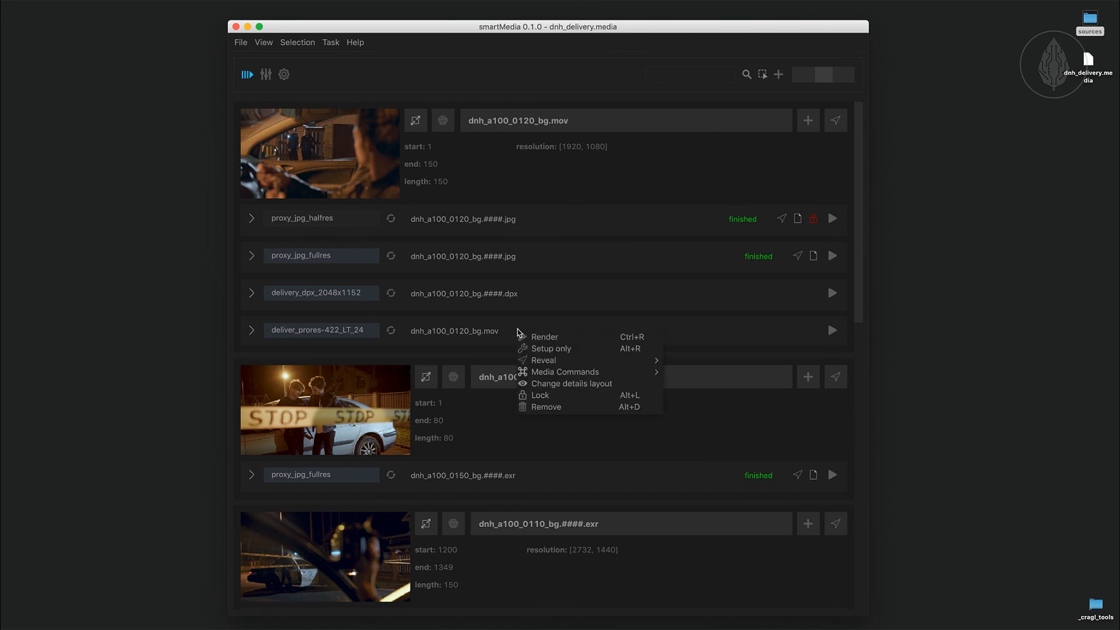
click(551, 348)
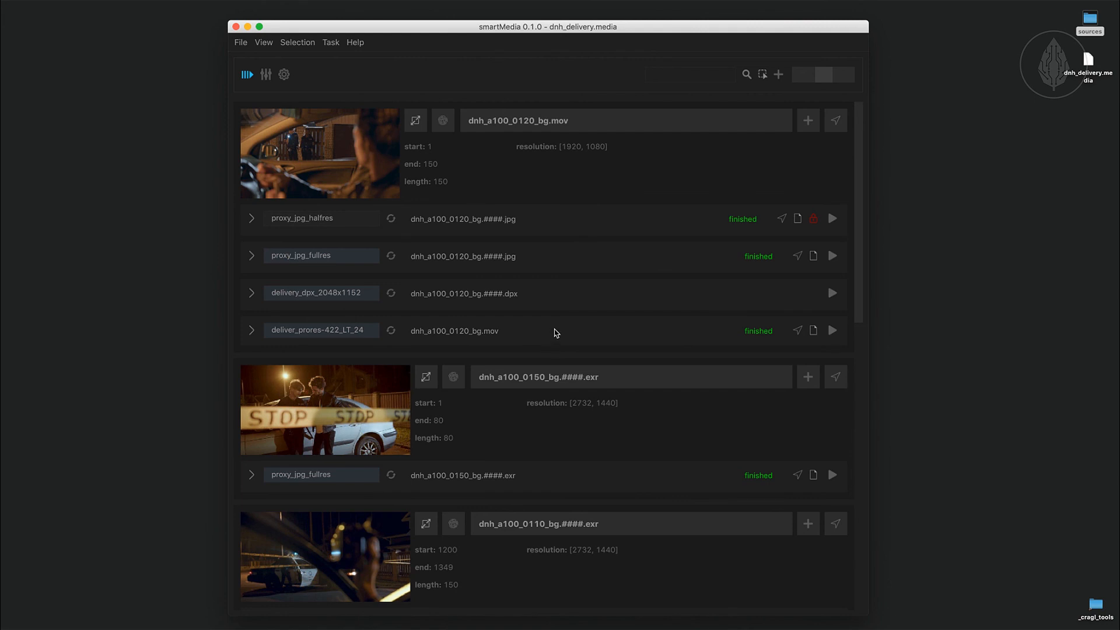
- Reveal the deliver_prores-422_LT_24 task's folder again to check the files from its setup
right_click(554, 333)
mouse_move(584, 360)
click(727, 373)
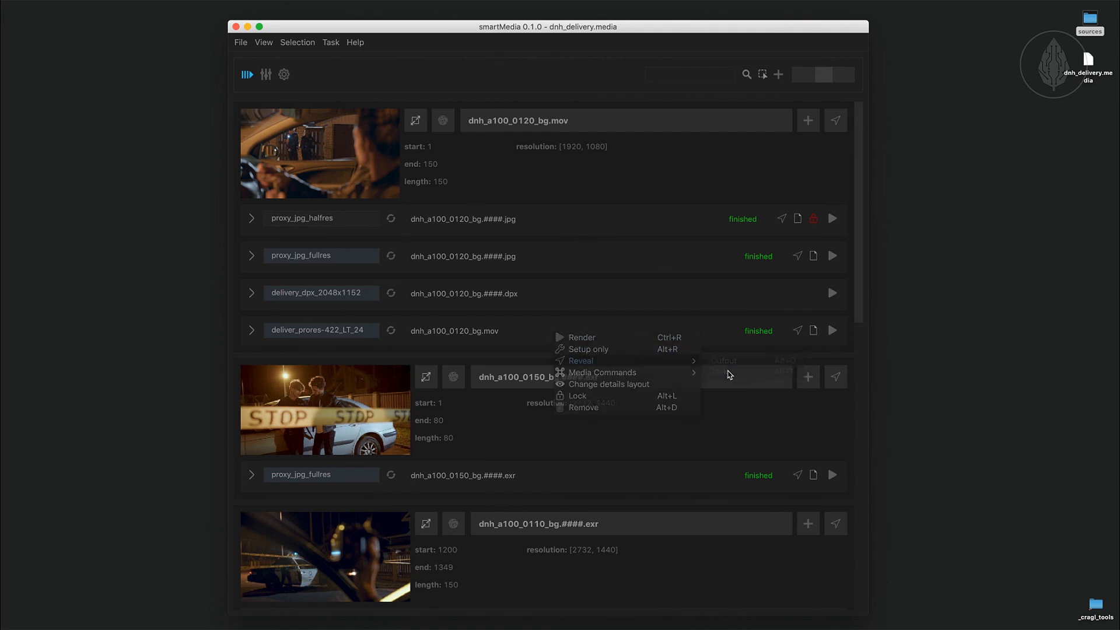
click(540, 273)
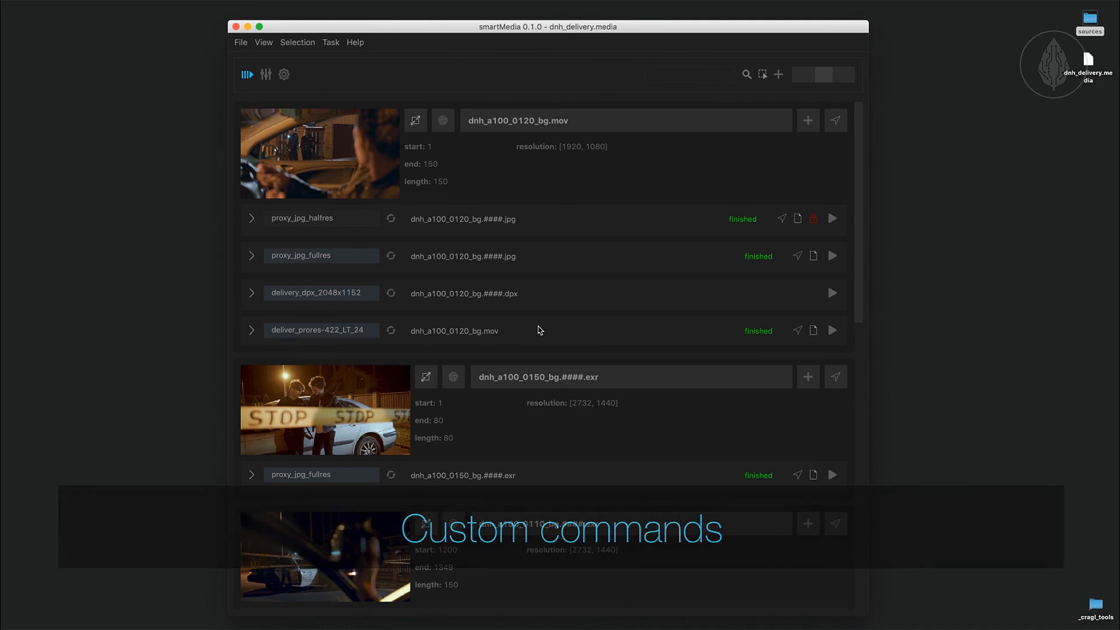
- View the media commands available for the deliver_prores-422_LT_24 task and dismiss them without running any
right_click(540, 330)
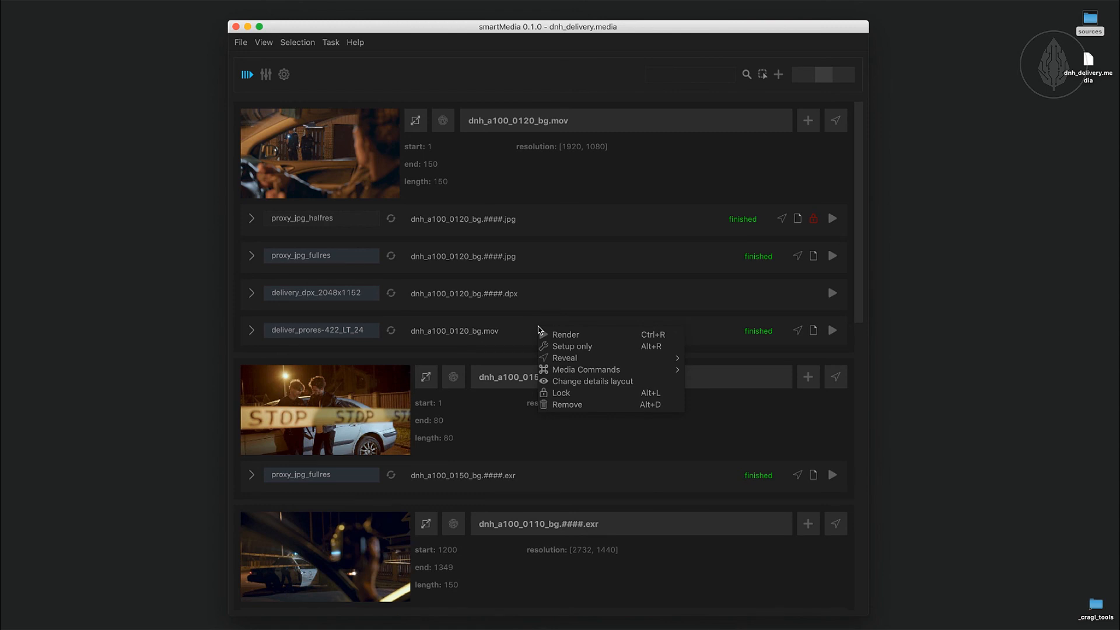
mouse_move(567, 371)
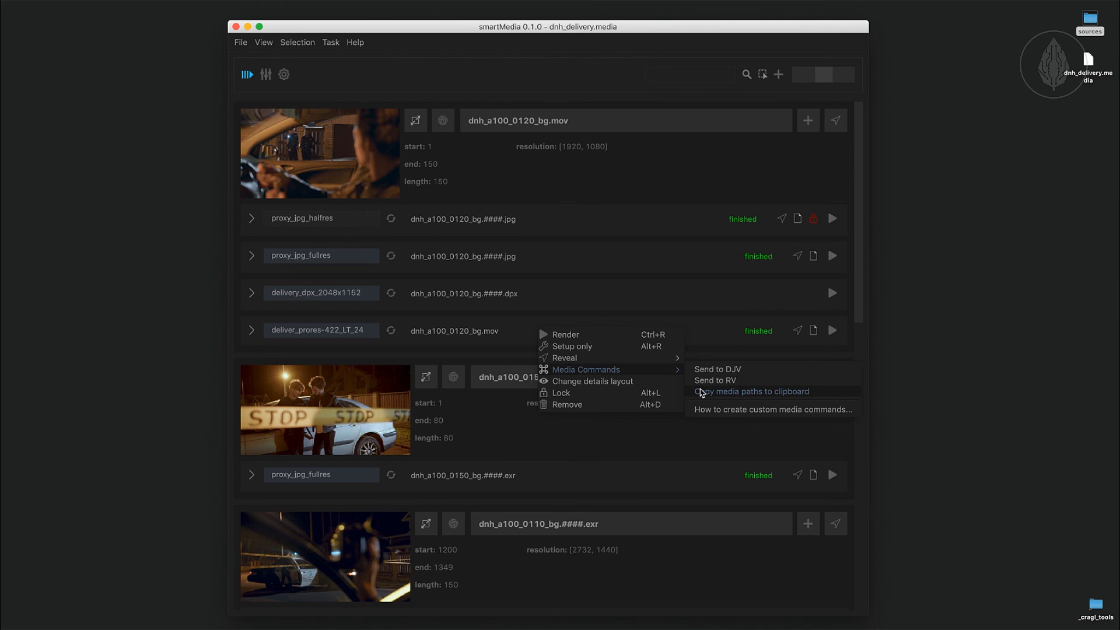
click(603, 178)
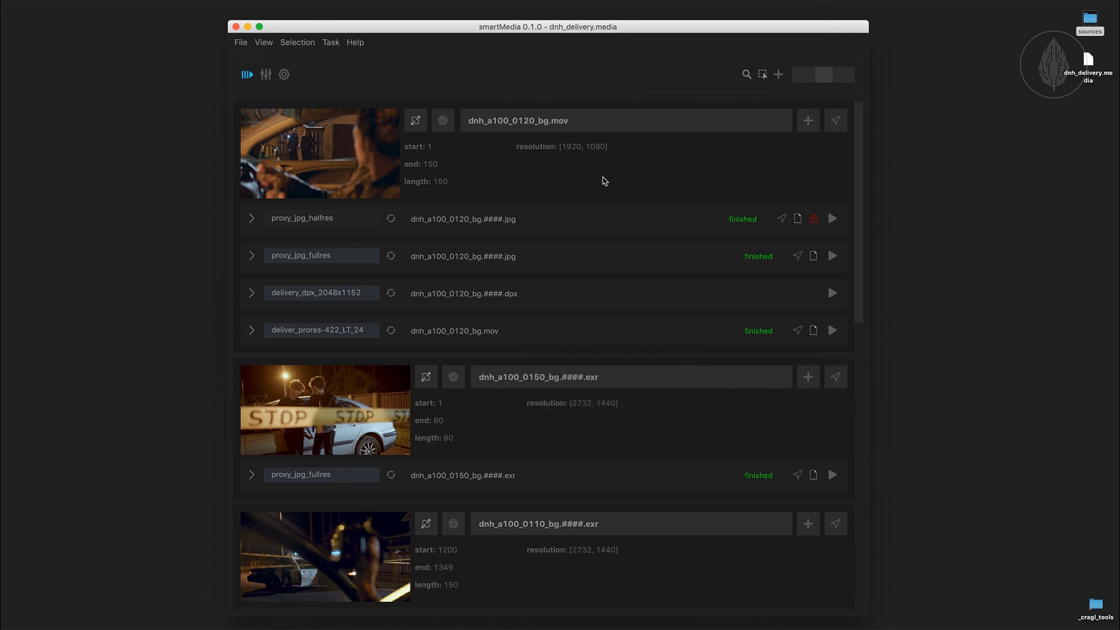